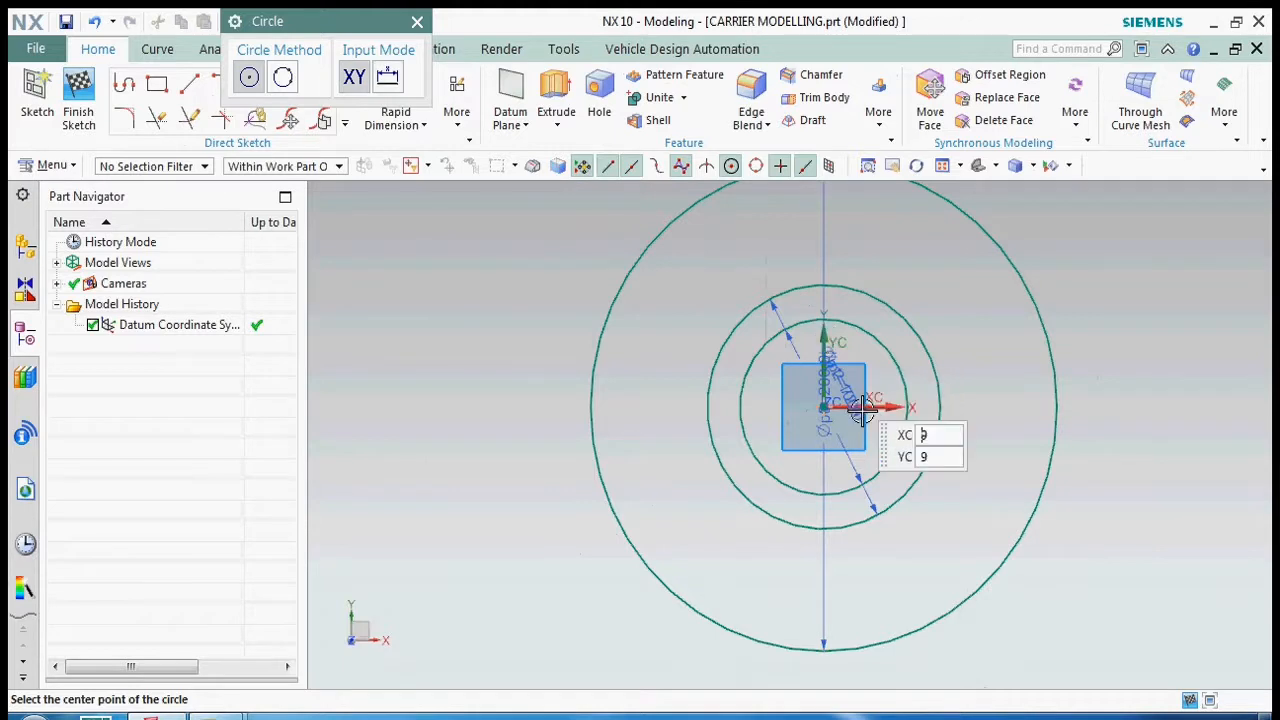
- Sketch a 92 mm diameter circle centred on the origin, concentric with the existing circles
{"action": "left_click", "coordinate": [418, 22]}
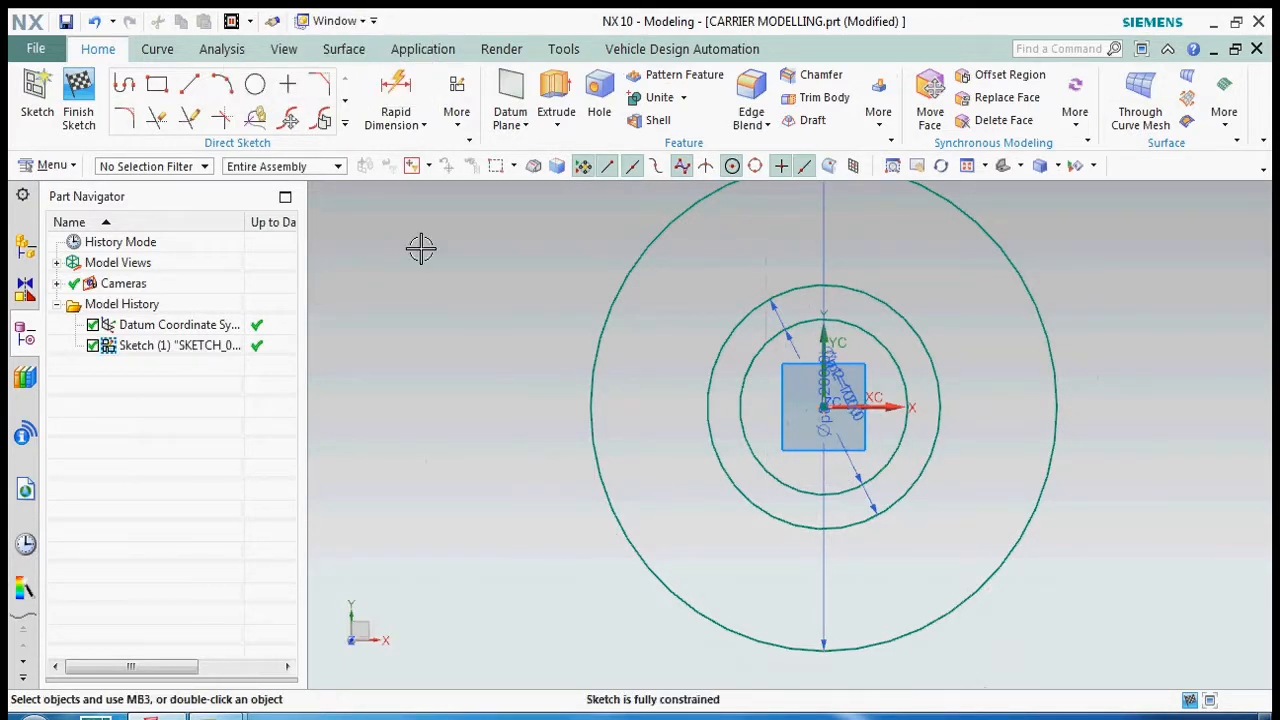
{"action": "left_click", "coordinate": [257, 88]}
{"action": "left_click", "coordinate": [823, 407]}
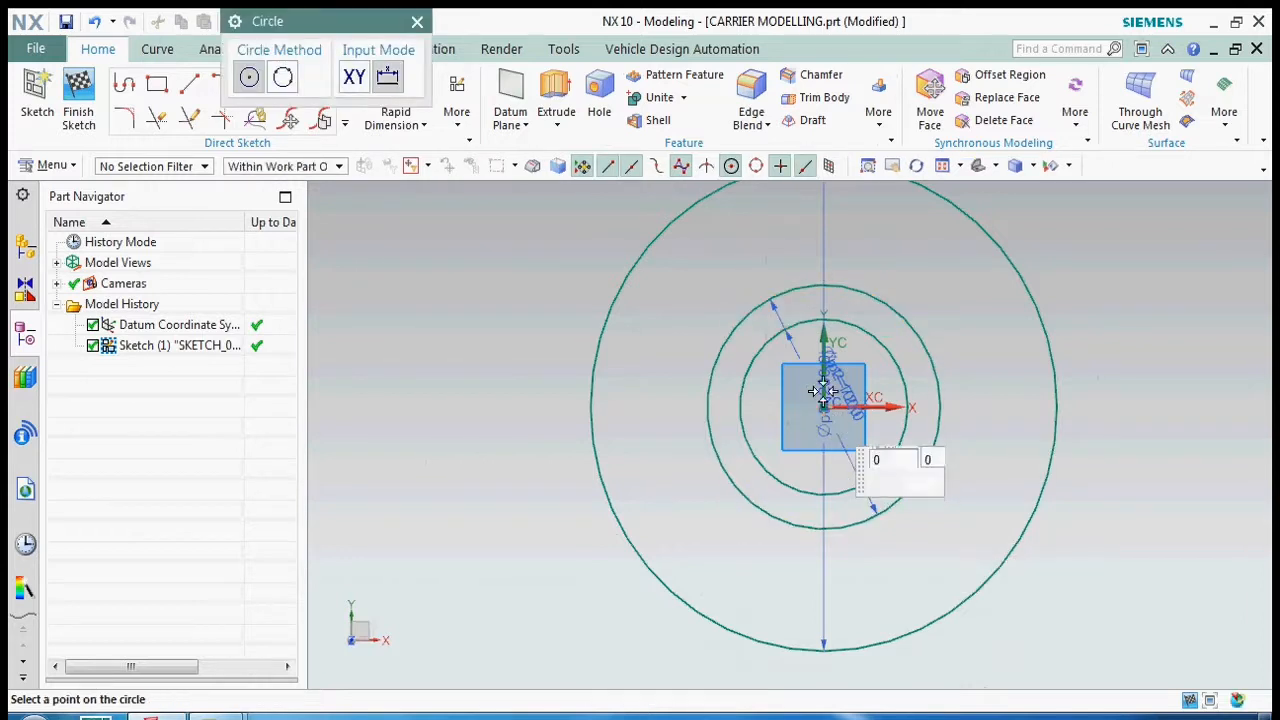
{"action": "type", "text": "92"}
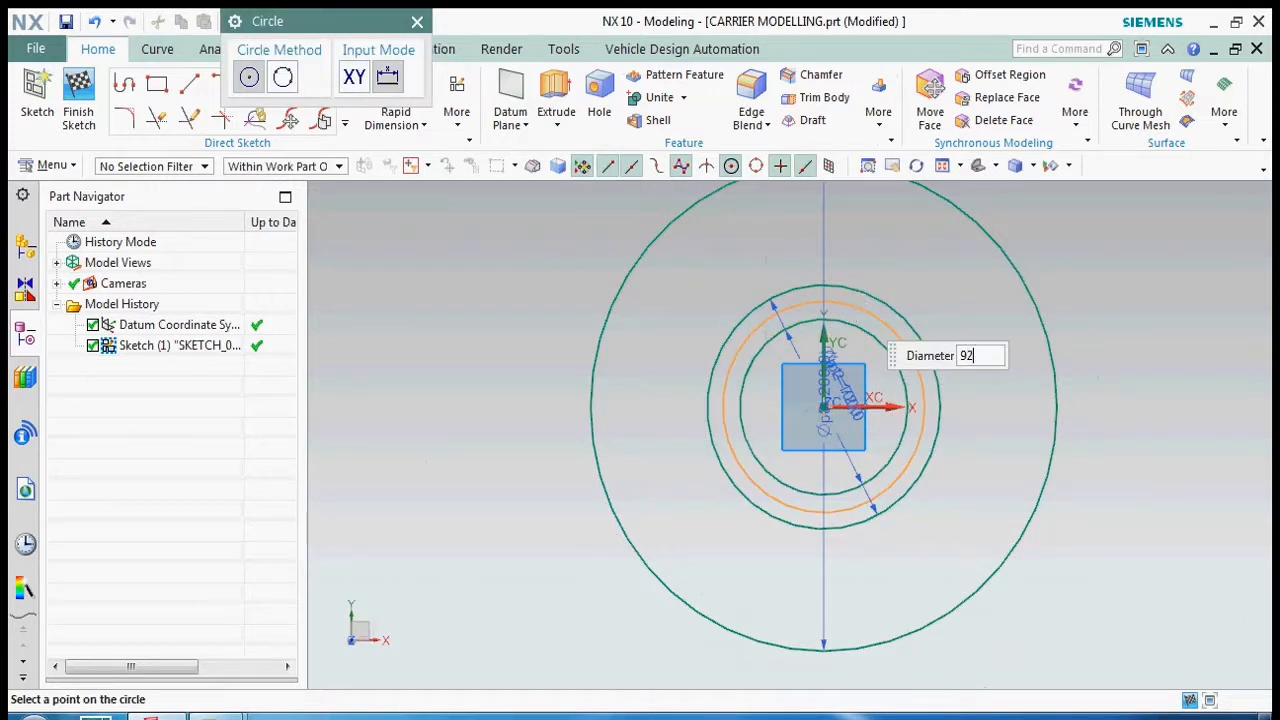
{"action": "key", "text": "Return"}
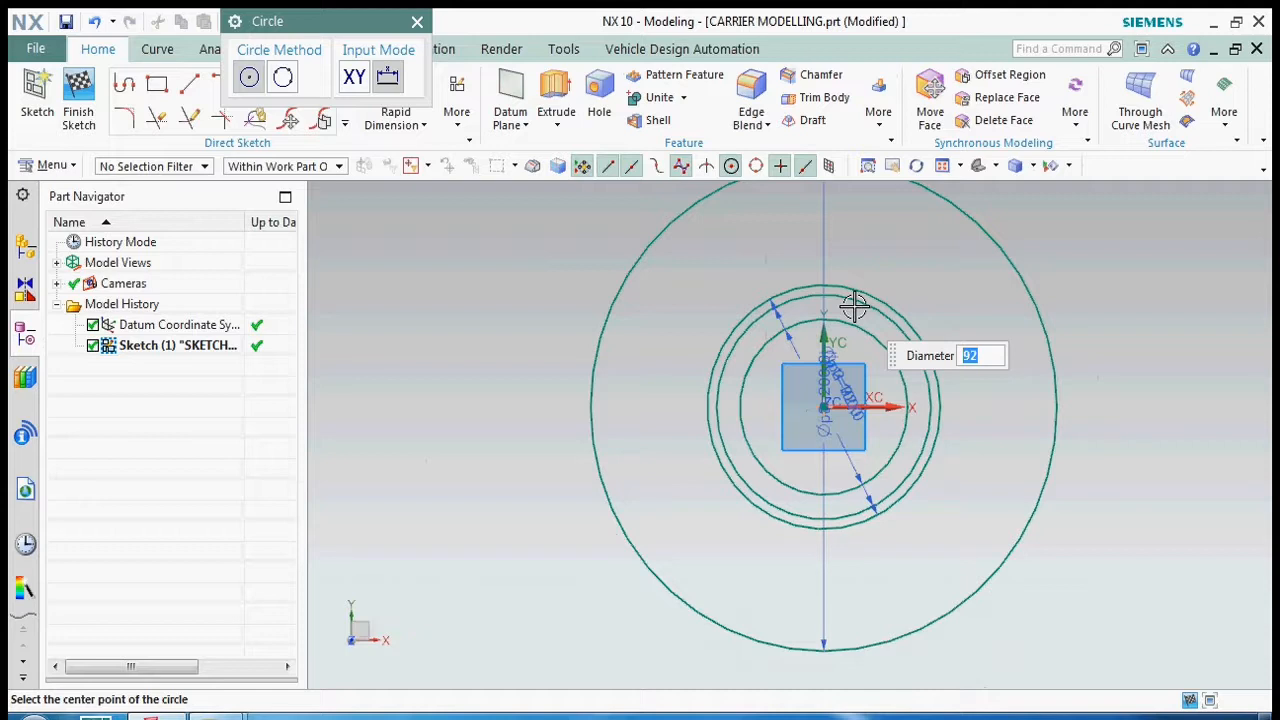
- Add a 130 mm diameter circle centred on the origin and end the Circle command
{"action": "left_click", "coordinate": [823, 407]}
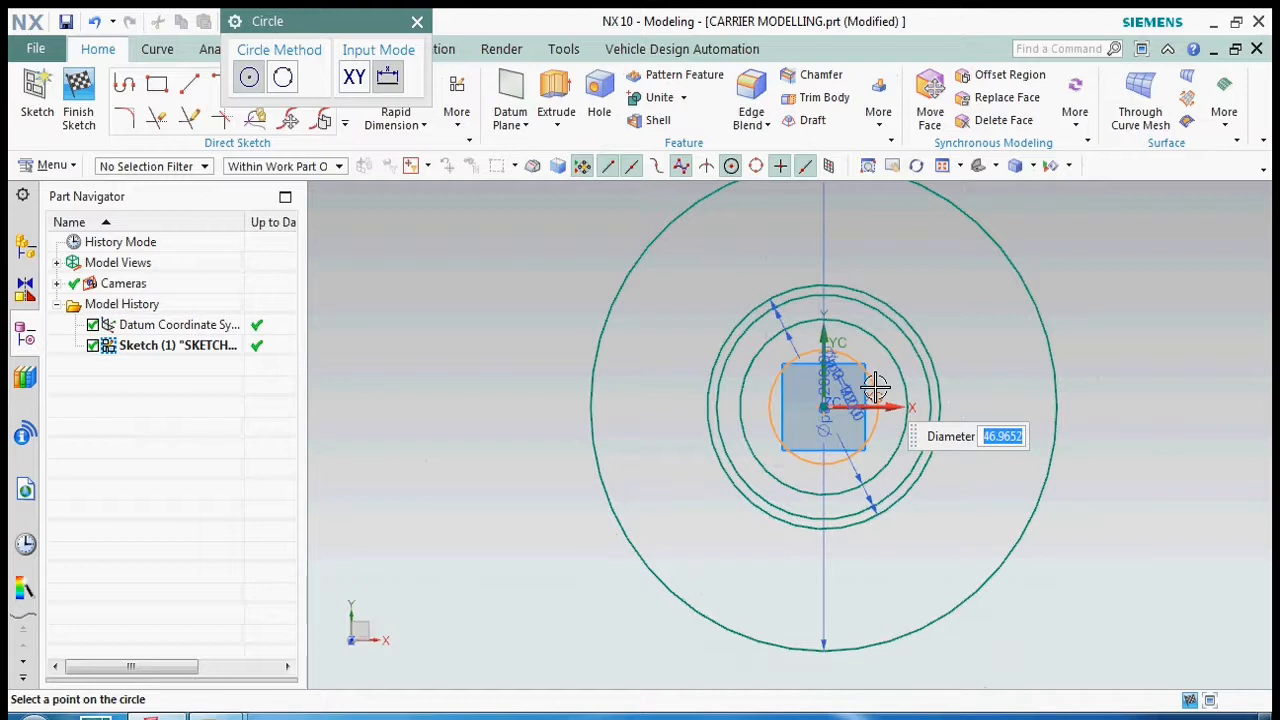
{"action": "type", "text": "1"}
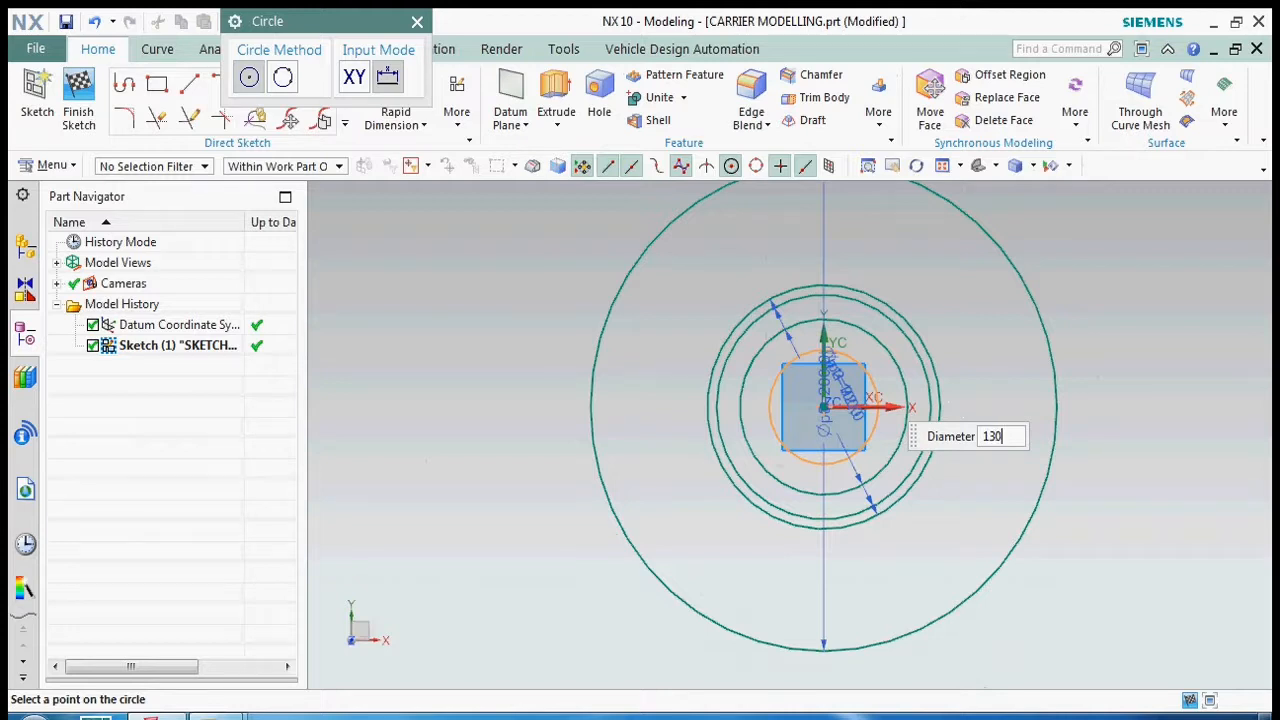
{"action": "type", "text": "30"}
{"action": "key", "text": "Return"}
{"action": "key", "text": "Escape"}
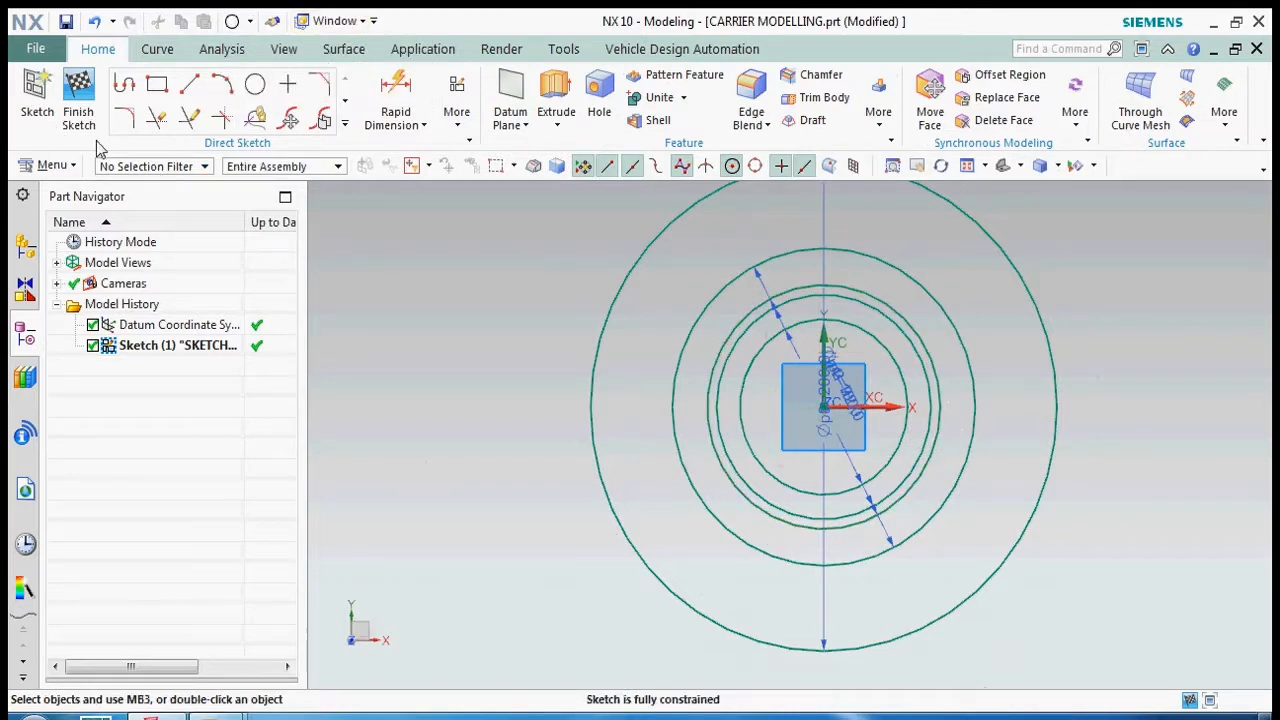
- Draw a vertical line about 115 mm long from the origin up past the outer circle
{"action": "key", "text": "l"}
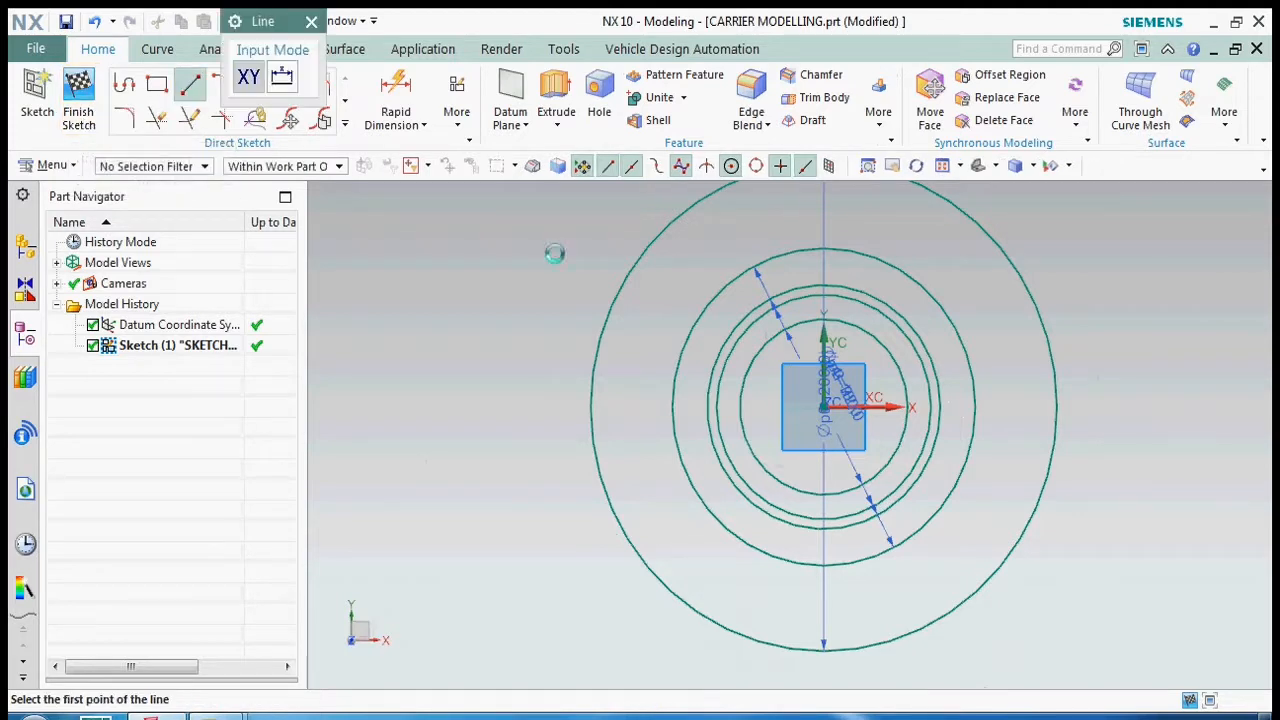
{"action": "left_click", "coordinate": [824, 407]}
{"action": "scroll", "coordinate": [784, 470], "scroll_direction": "down", "scroll_amount": 3}
{"action": "scroll", "coordinate": [786, 396], "scroll_direction": "up", "scroll_amount": 3}
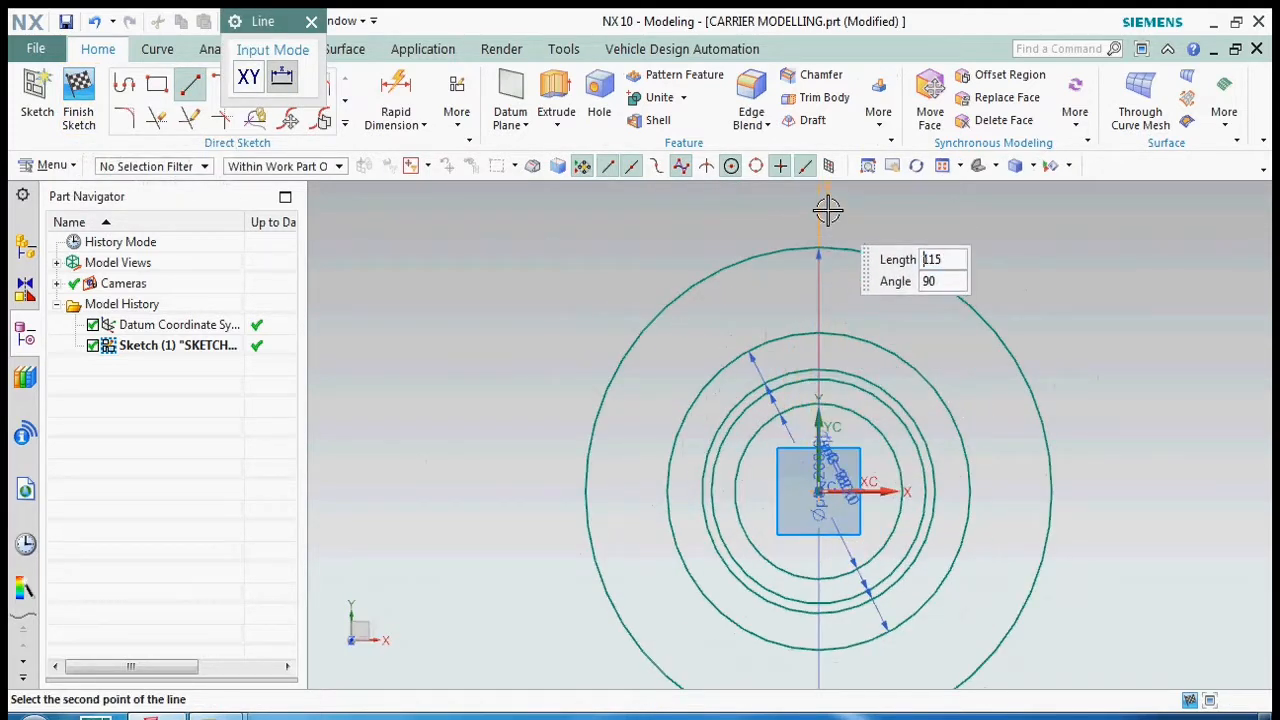
{"action": "left_click", "coordinate": [828, 210]}
{"action": "key", "text": "Escape"}
- Finish the sketch and save the part
{"action": "left_click", "coordinate": [79, 112]}
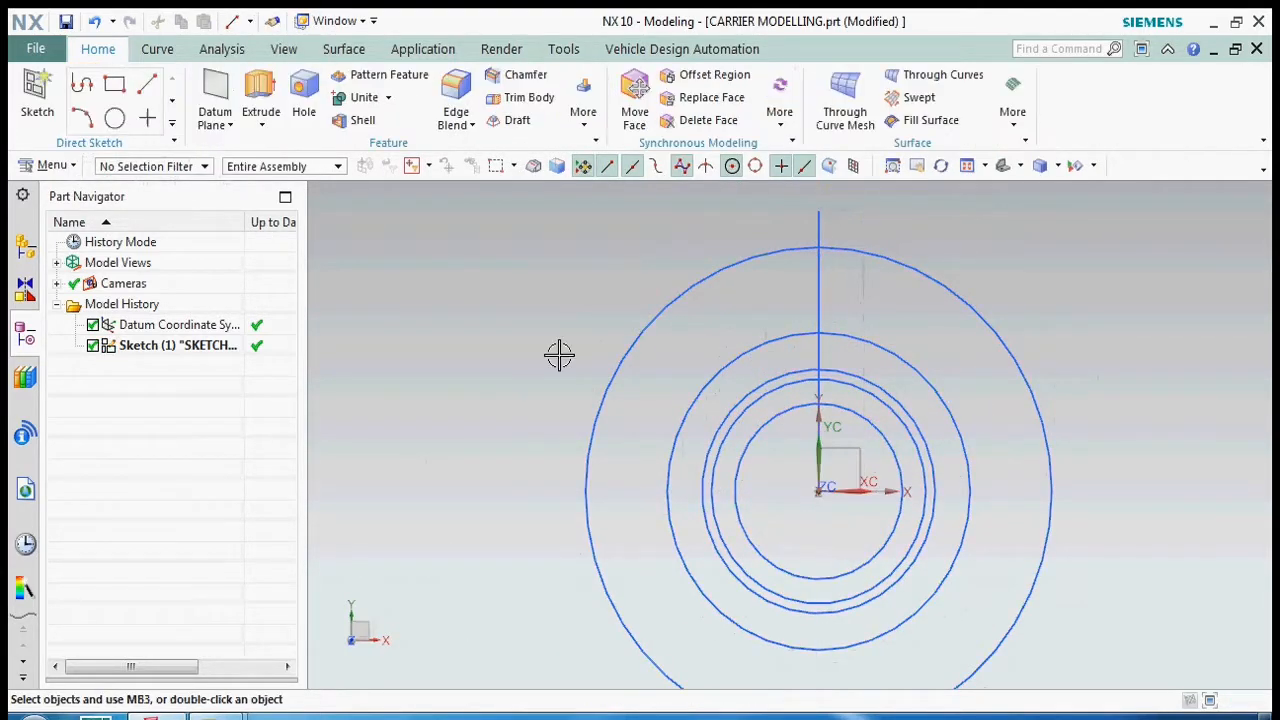
{"action": "right_click", "coordinate": [504, 291]}
{"action": "key", "text": "ctrl+s"}
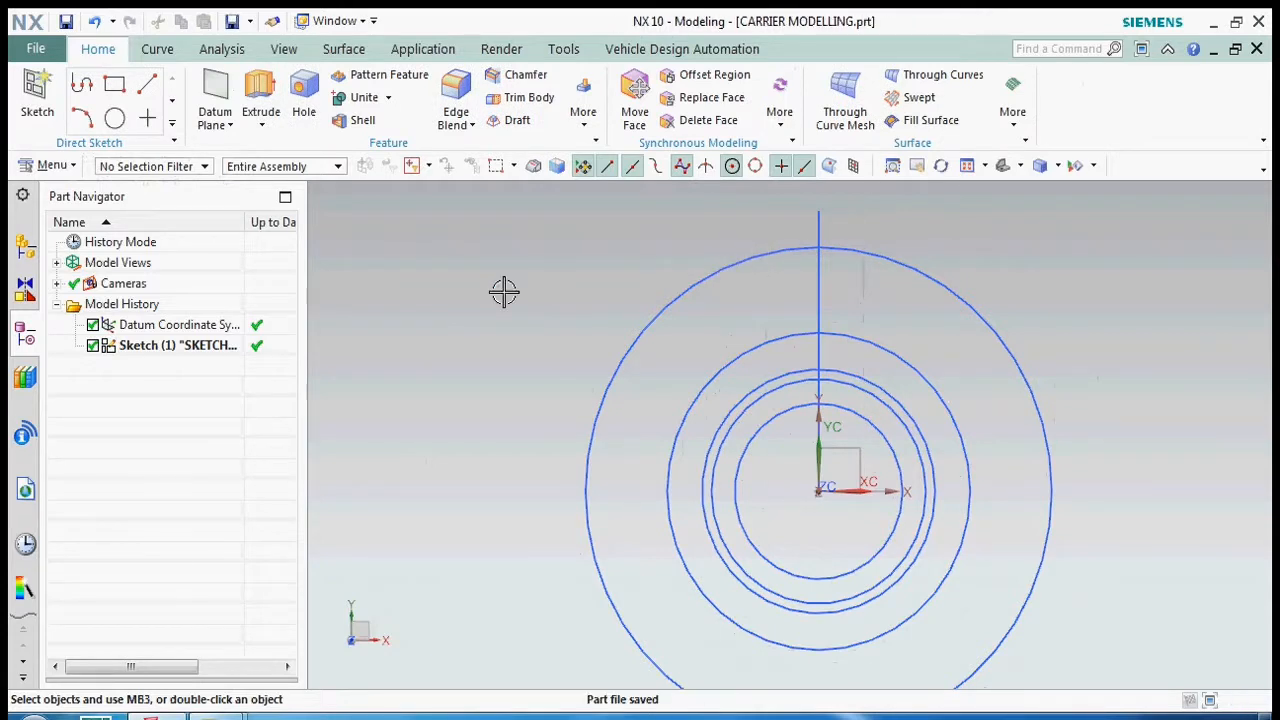
- Extrude the ring between the outermost and innermost circles from 0 to -85 mm as a new body
{"action": "key", "text": "x"}
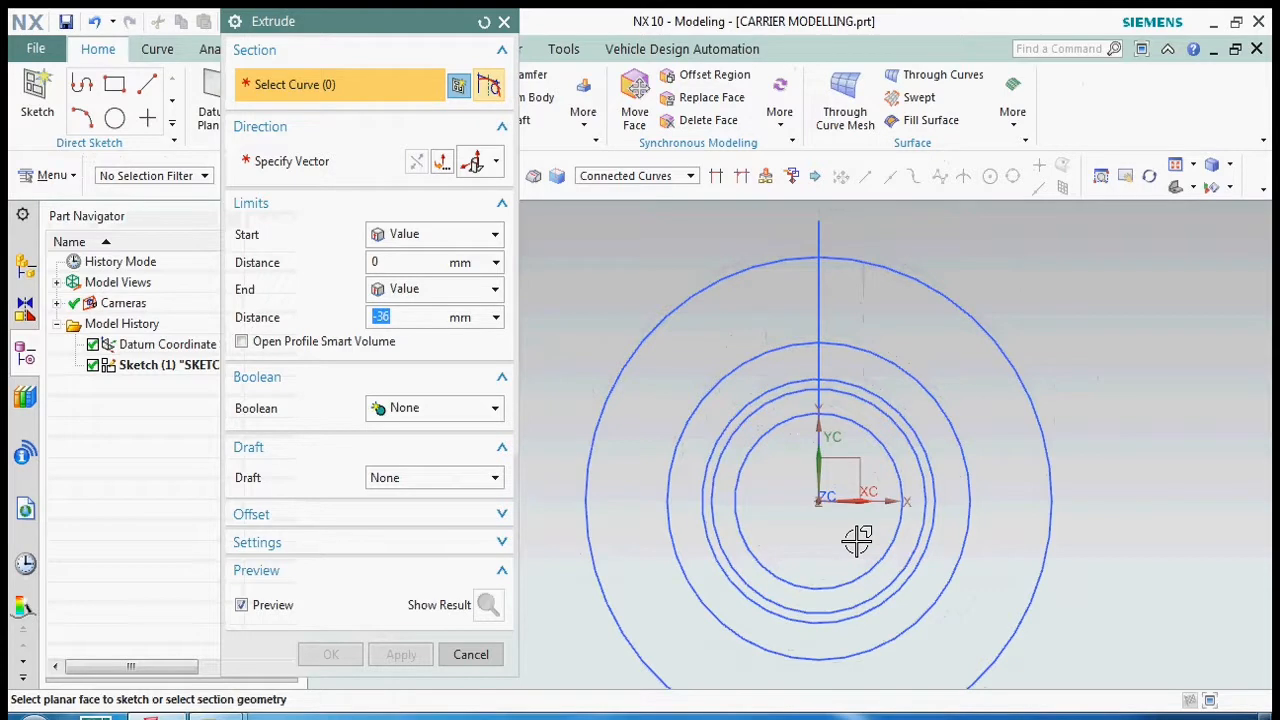
{"action": "left_click", "coordinate": [690, 308]}
{"action": "left_click", "coordinate": [766, 434]}
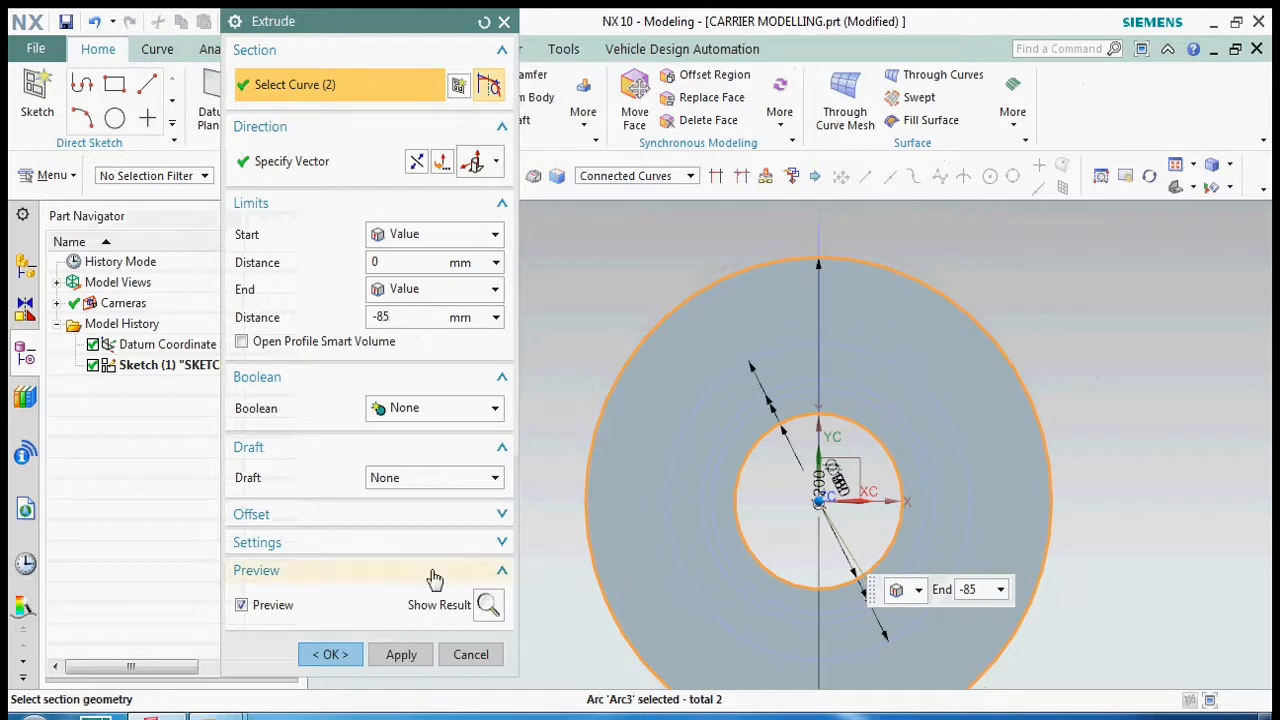
{"action": "left_click", "coordinate": [401, 654]}
- Extrude the ring between the 200 mm and 100 mm circles from 0 to -20 mm, subtracting it from the body
{"action": "middle_click_drag", "start_coordinate": [780, 450], "coordinate": [700, 386]}
{"action": "key", "text": "F8"}
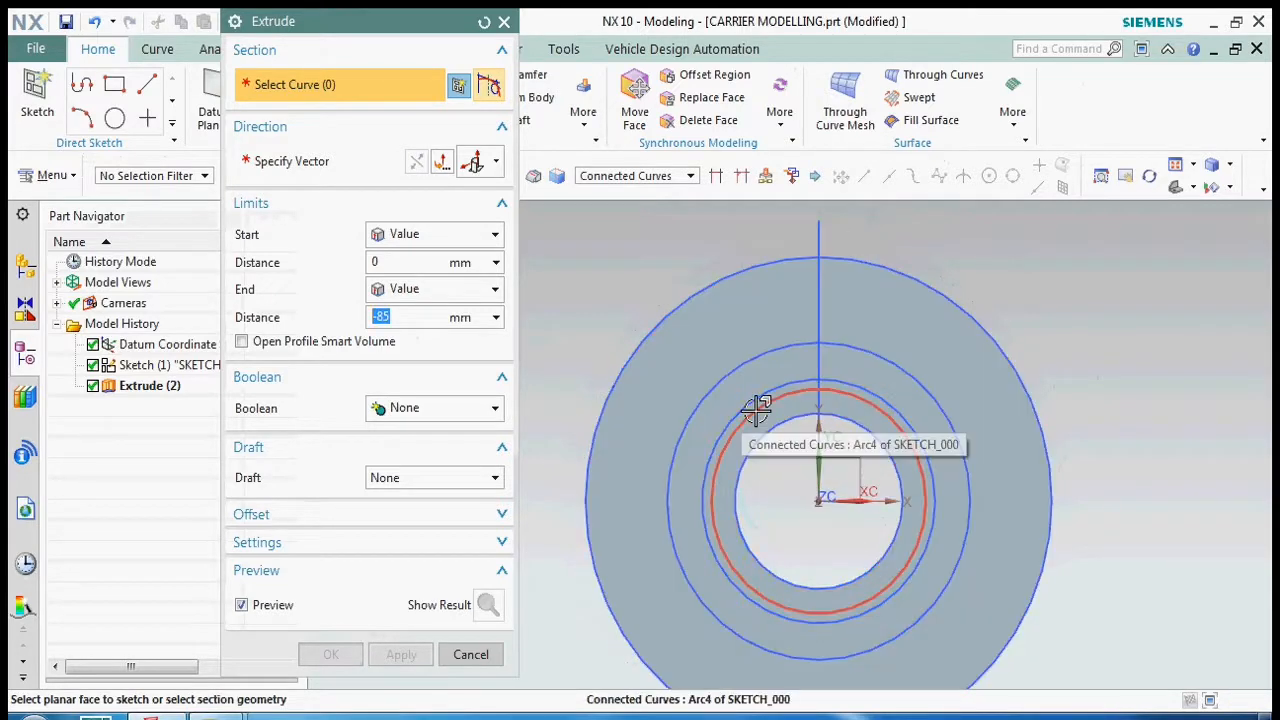
{"action": "left_click", "coordinate": [751, 386]}
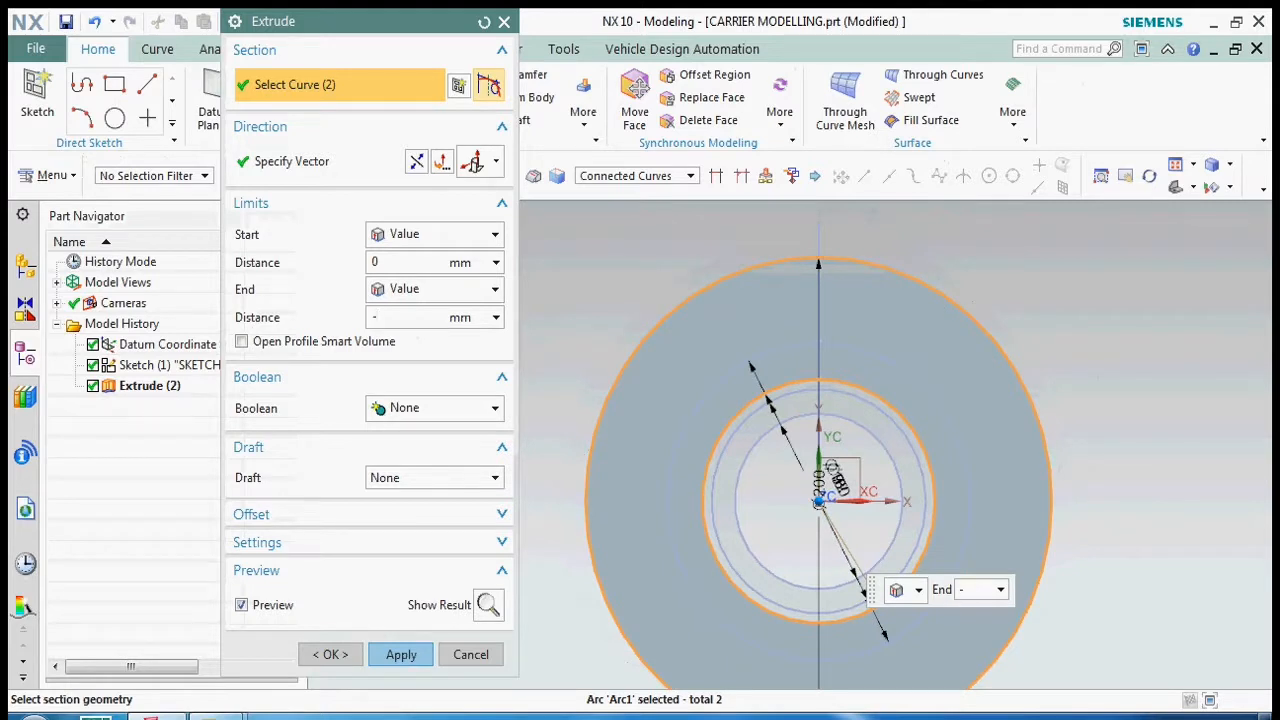
{"action": "type", "text": "0"}
{"action": "left_click", "coordinate": [435, 408]}
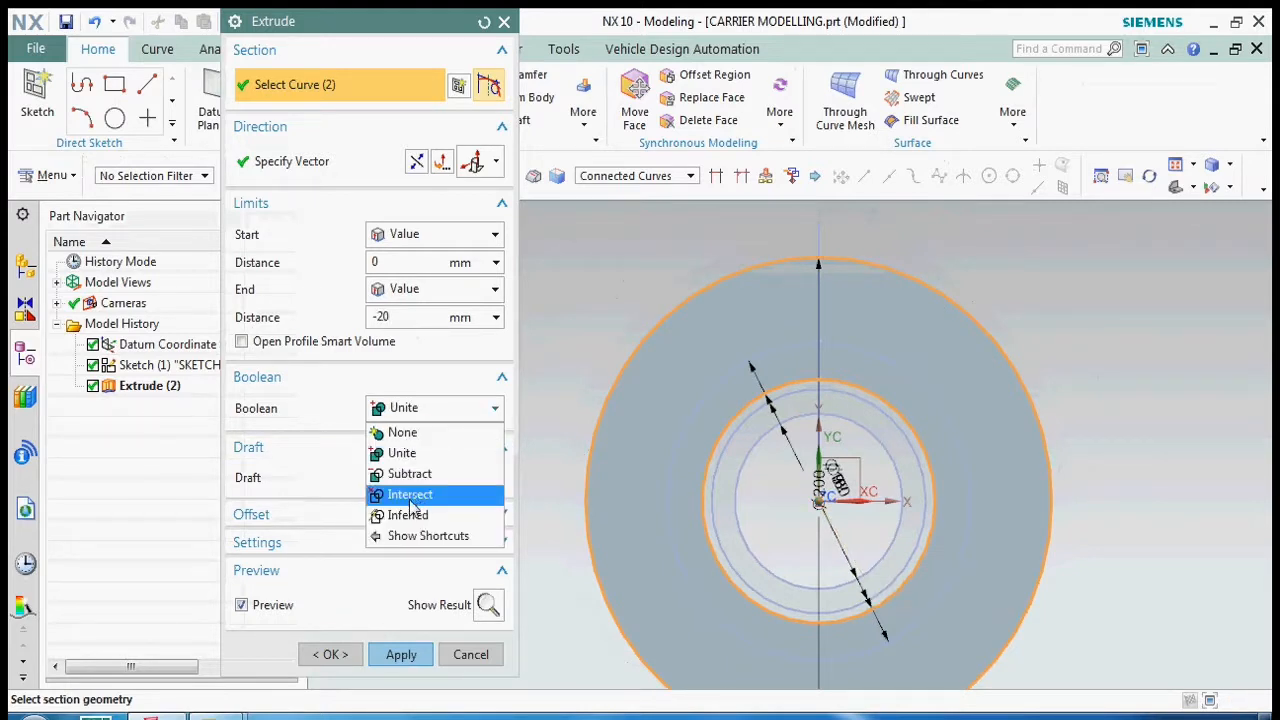
{"action": "left_click", "coordinate": [420, 471]}
{"action": "left_click", "coordinate": [418, 688]}
- Try to subtract an extrusion of the 130 mm circle from -20 to -72 mm inside the body
{"action": "middle_click_drag", "start_coordinate": [714, 443], "coordinate": [760, 403]}
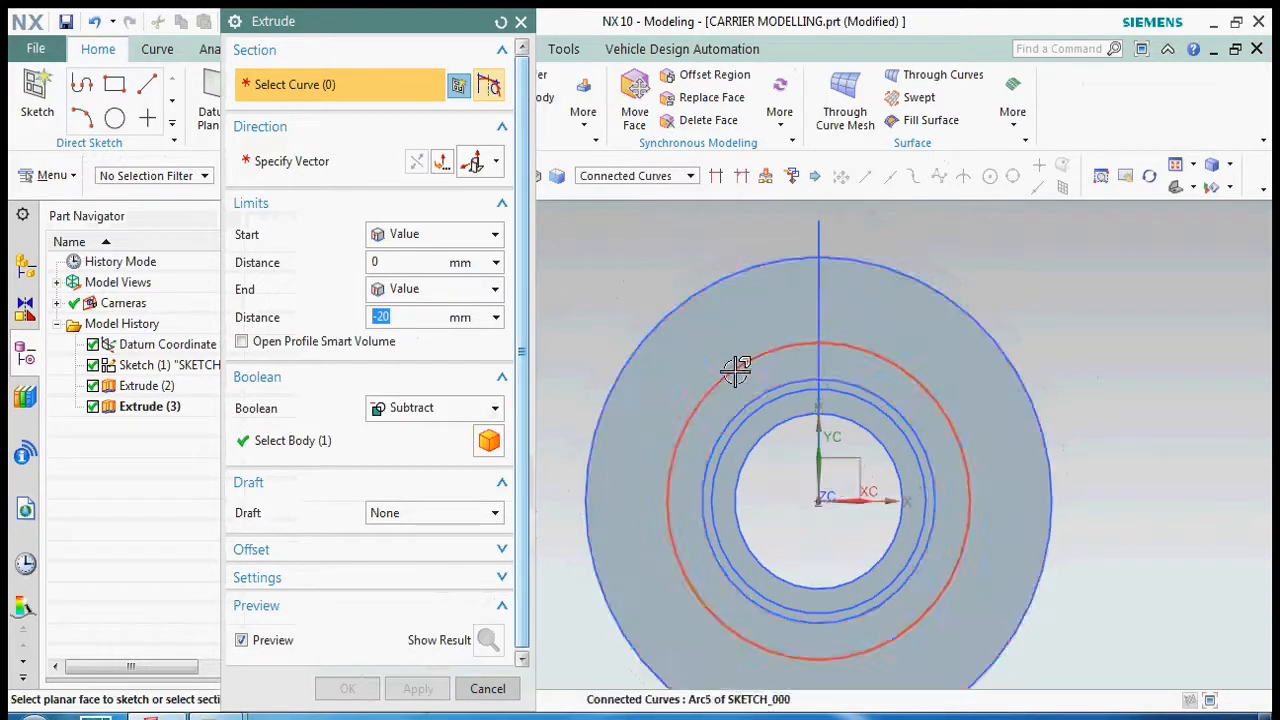
{"action": "left_click", "coordinate": [737, 366]}
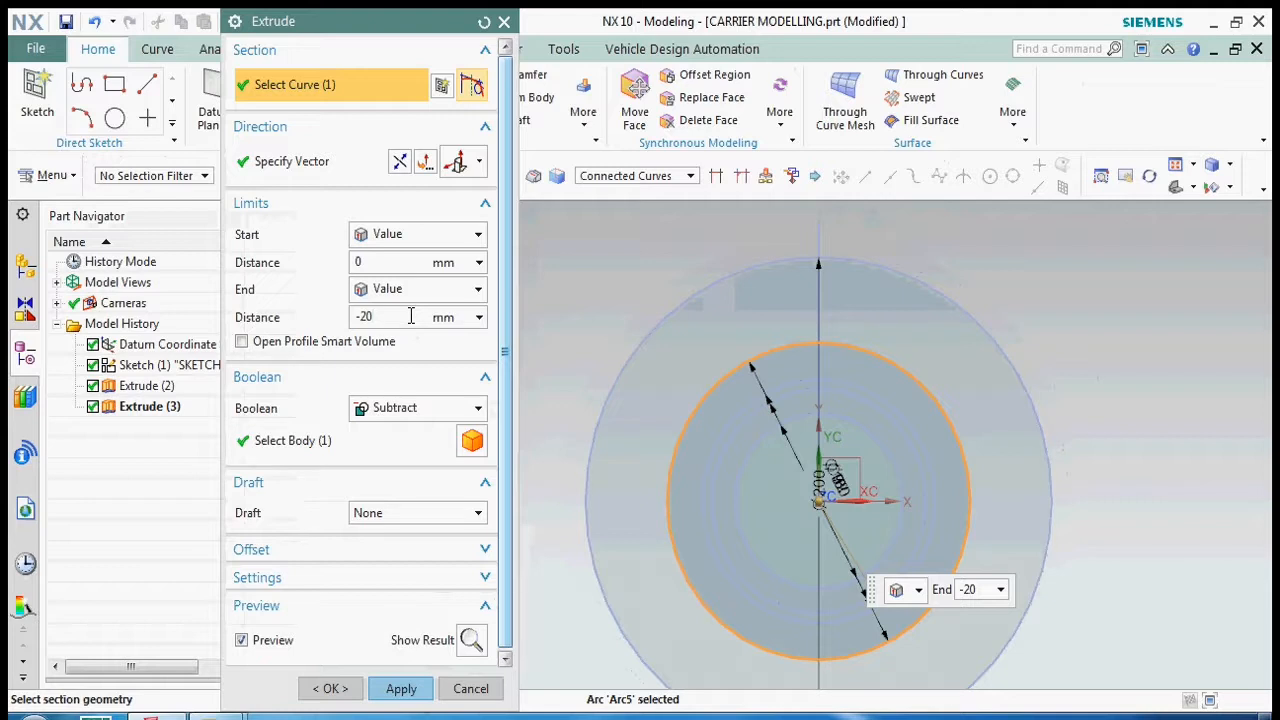
{"action": "left_click", "coordinate": [398, 263]}
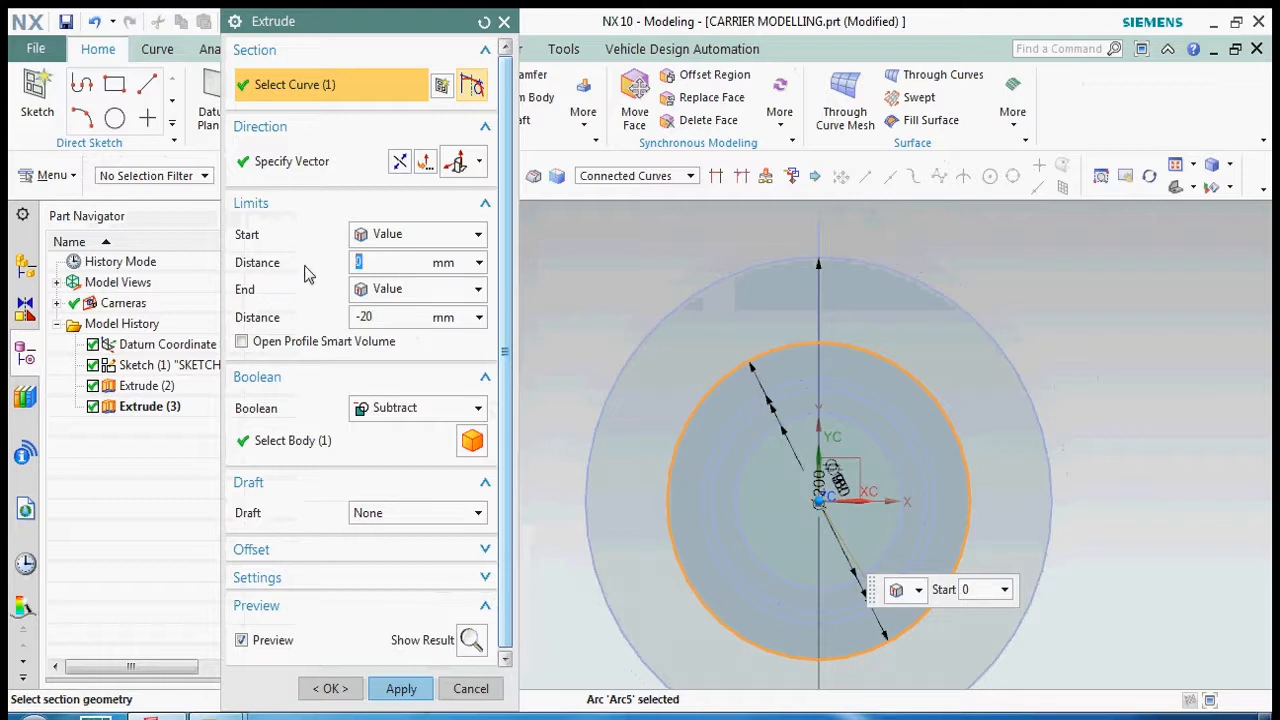
{"action": "left_click", "coordinate": [436, 320]}
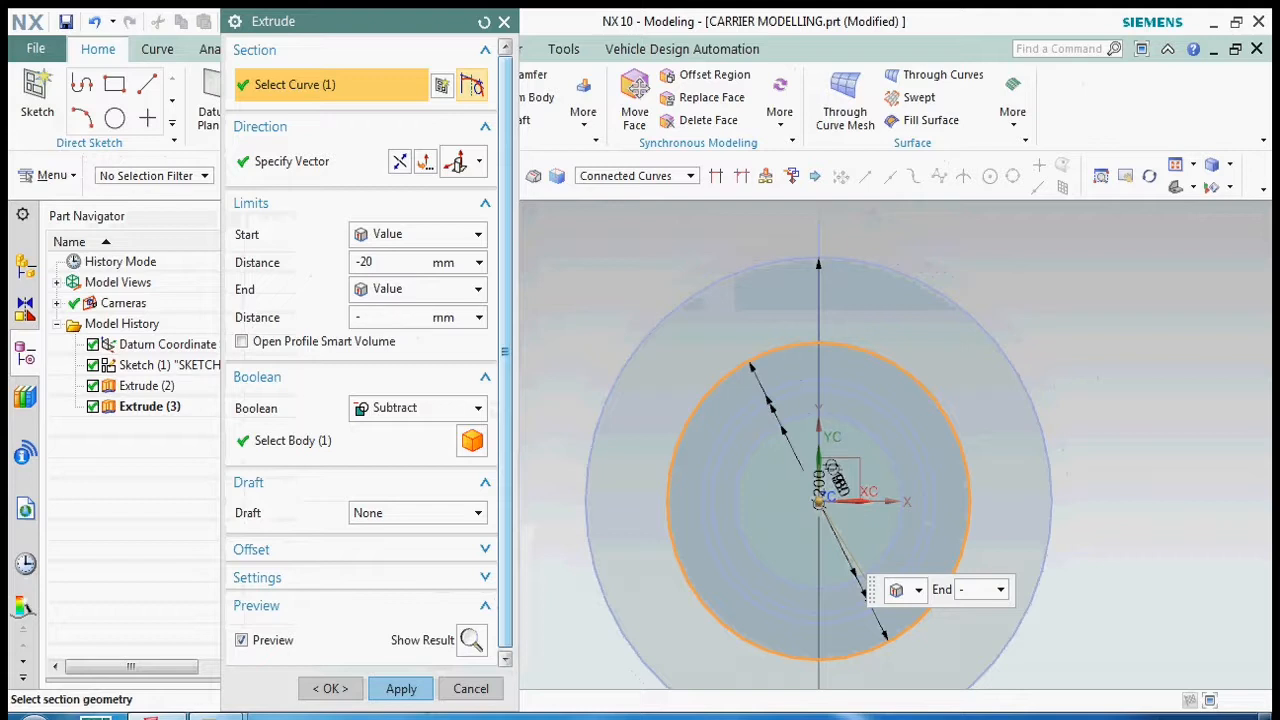
{"action": "left_click", "coordinate": [401, 688]}
- Close the Extrude command and undo the last internal cut
{"action": "middle_click_drag", "start_coordinate": [771, 449], "coordinate": [742, 428]}
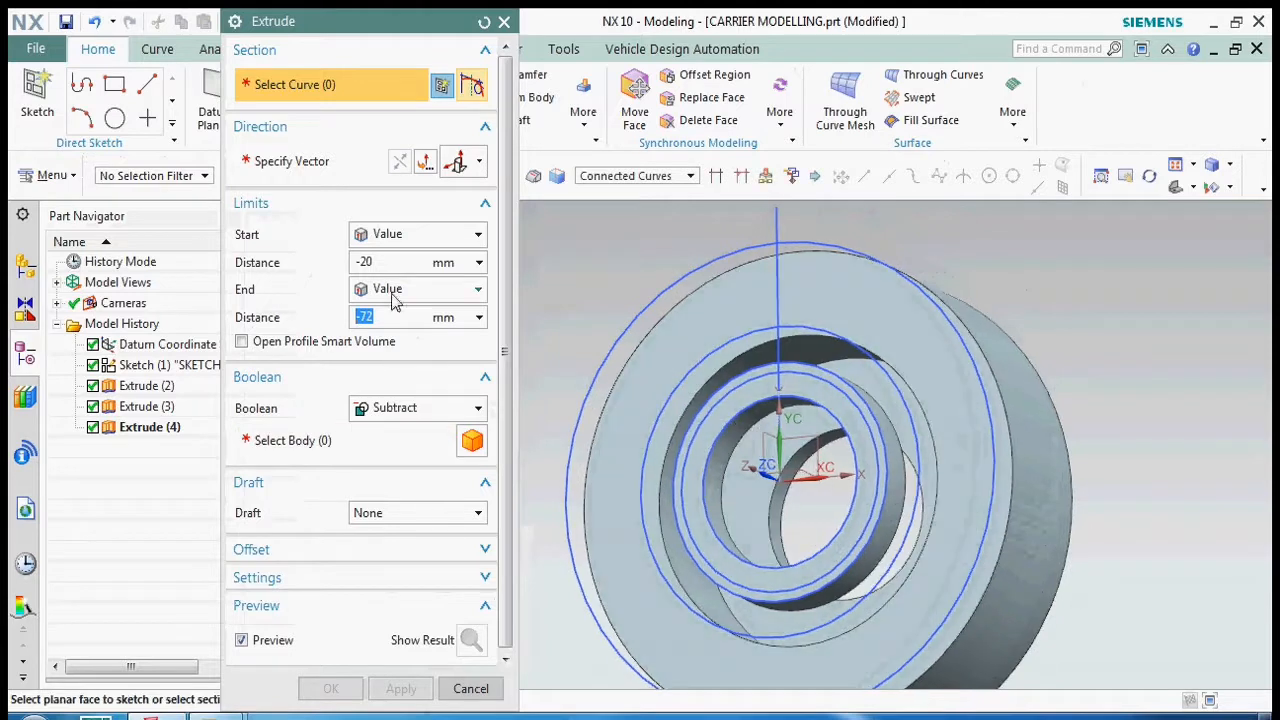
{"action": "left_click", "coordinate": [470, 688]}
{"action": "middle_click_drag", "start_coordinate": [760, 480], "coordinate": [792, 463]}
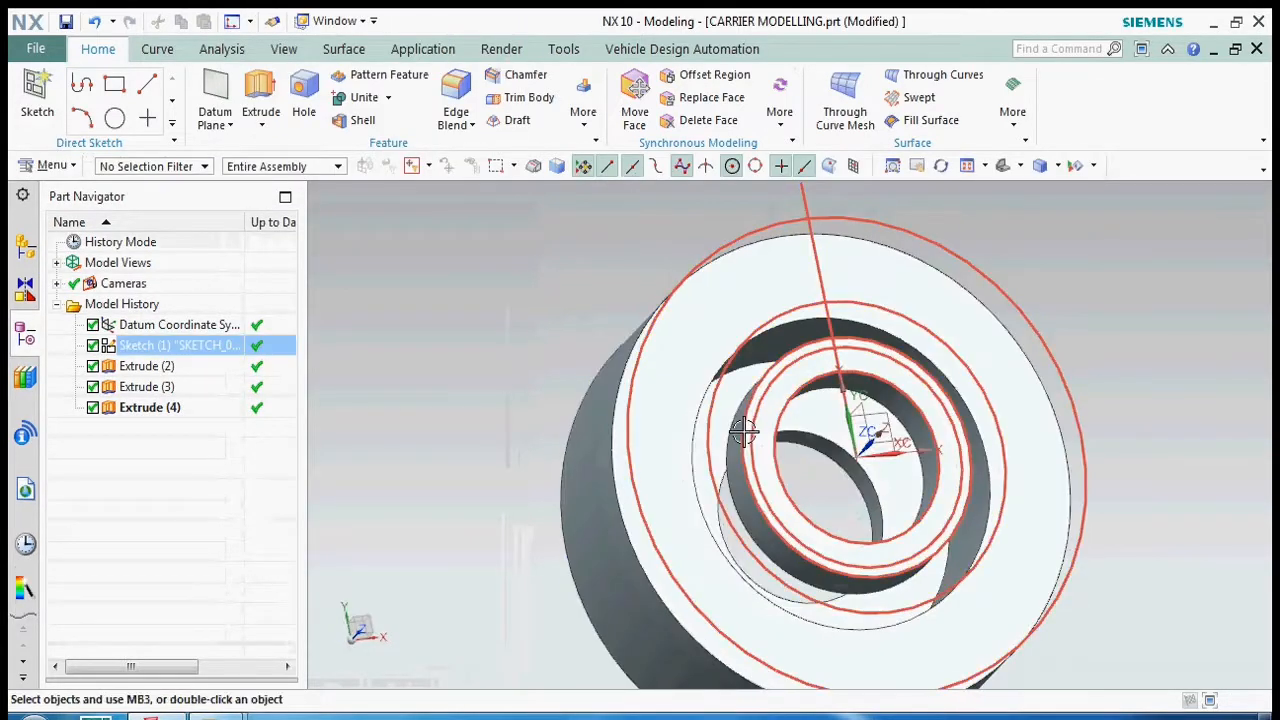
{"action": "key", "text": "ctrl+z"}
- Edit the end distance of the ring cut around the hub so that the recess is shallower
{"action": "double_click", "coordinate": [674, 377]}
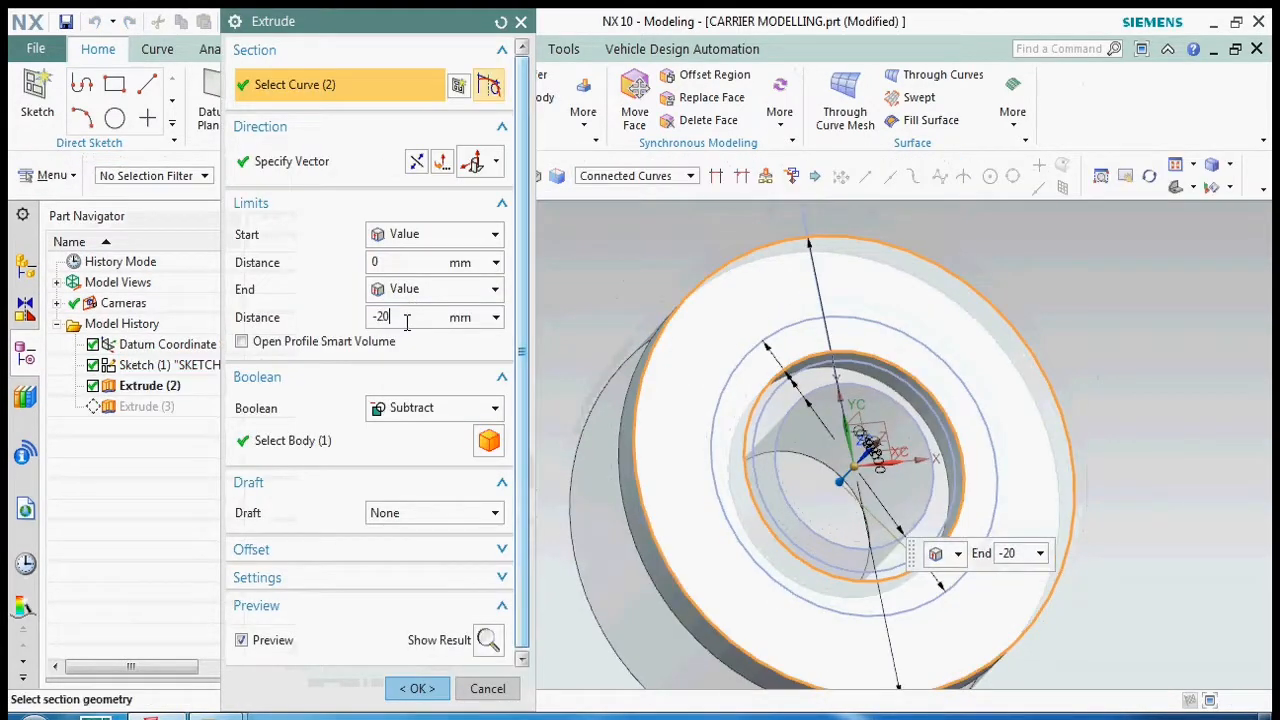
{"action": "left_click", "coordinate": [418, 688]}
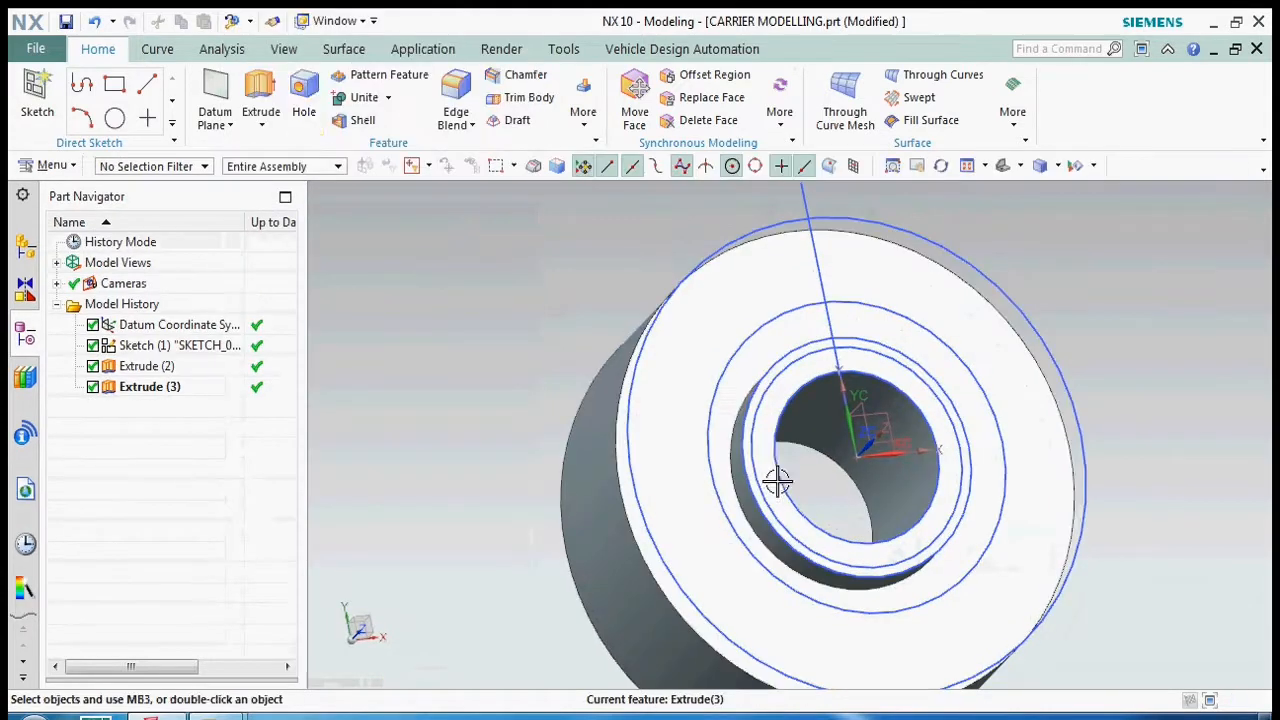
- Extrude the 130 mm circle from -20 to -72 mm, subtracting it to form an internal cavity
{"action": "left_click", "coordinate": [263, 92]}
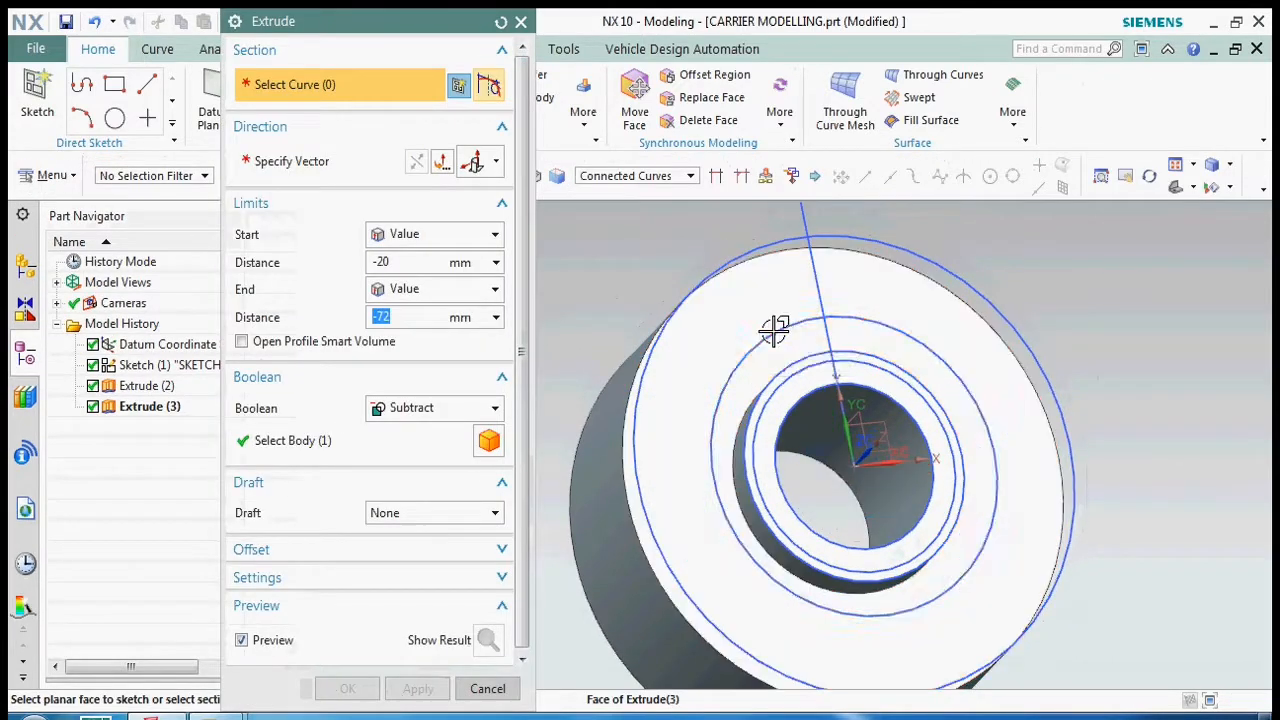
{"action": "left_click", "coordinate": [772, 329]}
{"action": "left_click", "coordinate": [418, 688]}
- Extrude the 92 mm circle from -15 to -25 mm, subtracting it from the body
{"action": "middle_click_drag", "start_coordinate": [716, 480], "coordinate": [900, 417]}
{"action": "key", "text": "F8"}
{"action": "left_click", "coordinate": [779, 400]}
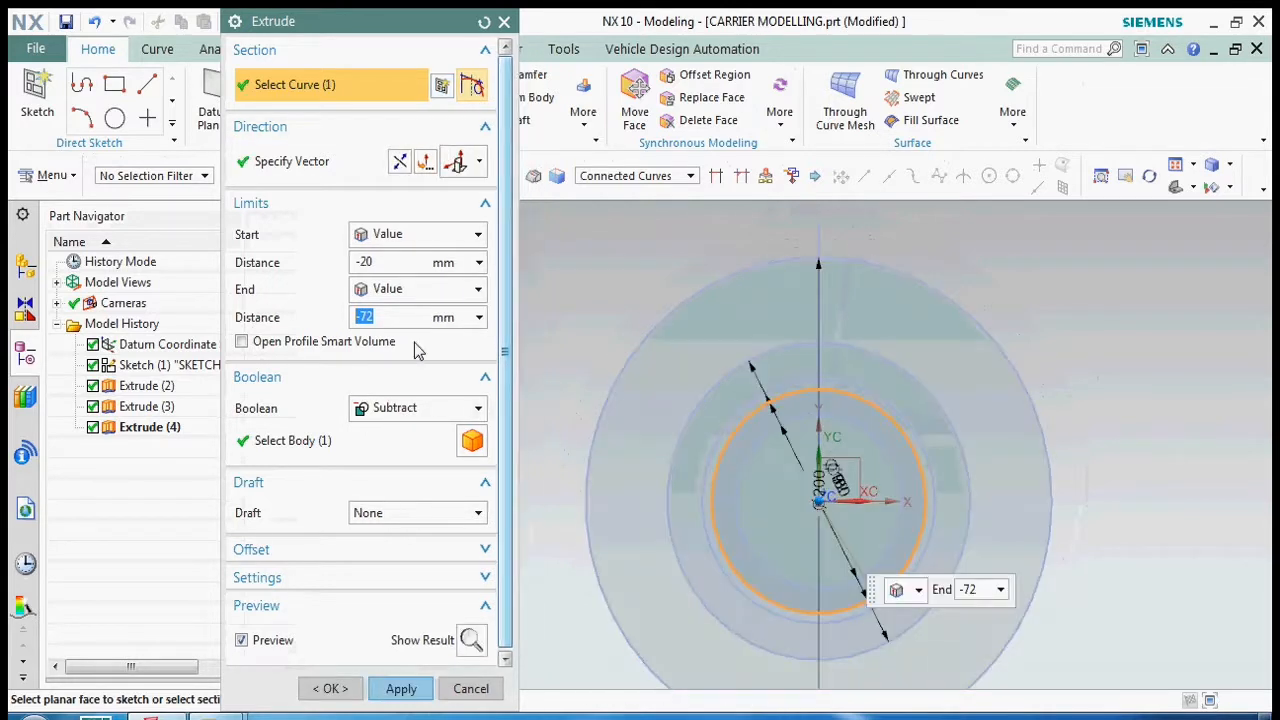
{"action": "left_click", "coordinate": [390, 264]}
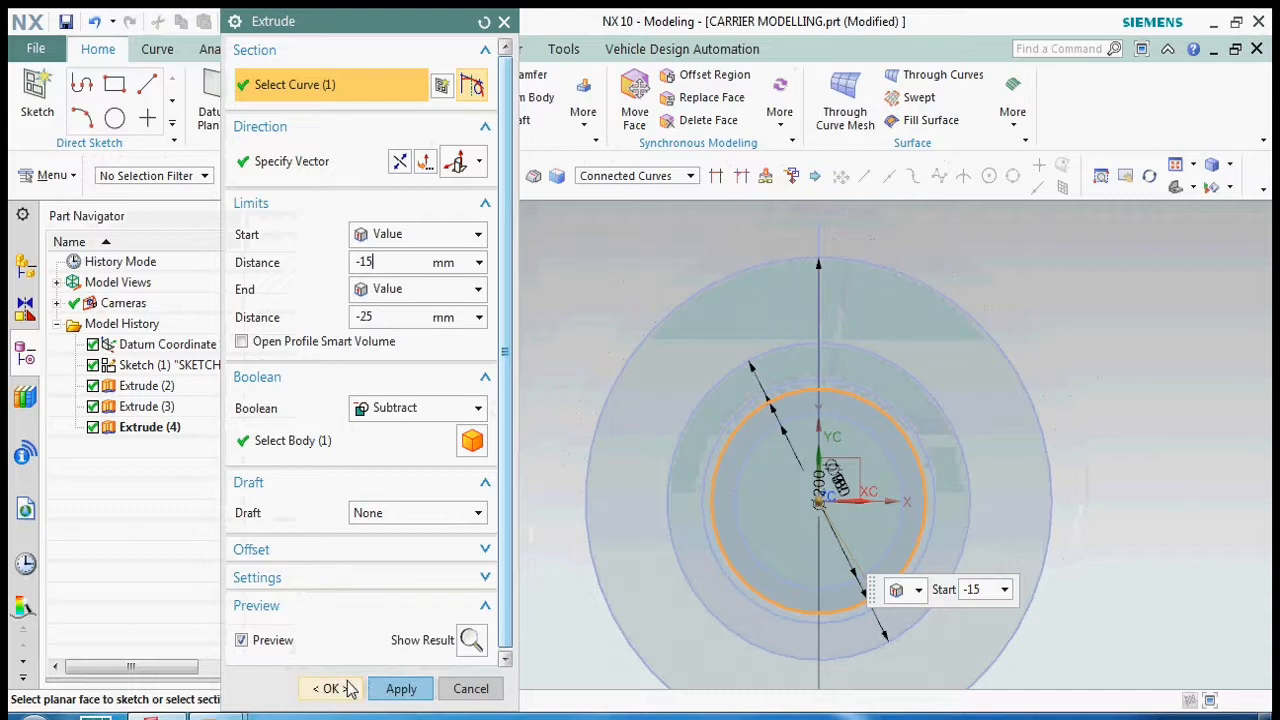
{"action": "left_click", "coordinate": [330, 688]}
- Orient the model to the top view and save the part
{"action": "middle_click_drag", "start_coordinate": [749, 483], "coordinate": [912, 520]}
{"action": "scroll", "coordinate": [849, 500], "scroll_direction": "down", "scroll_amount": 5}
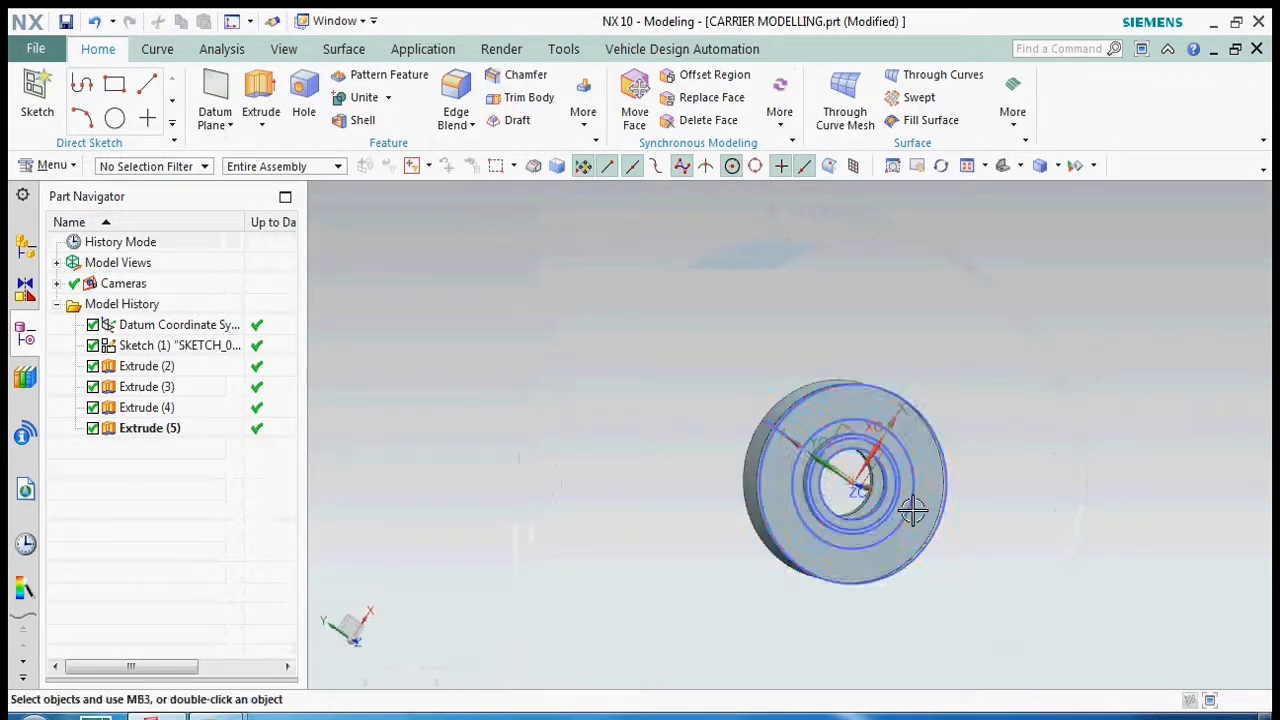
{"action": "key", "text": "ctrl+alt+t"}
{"action": "key", "text": "ctrl+s"}
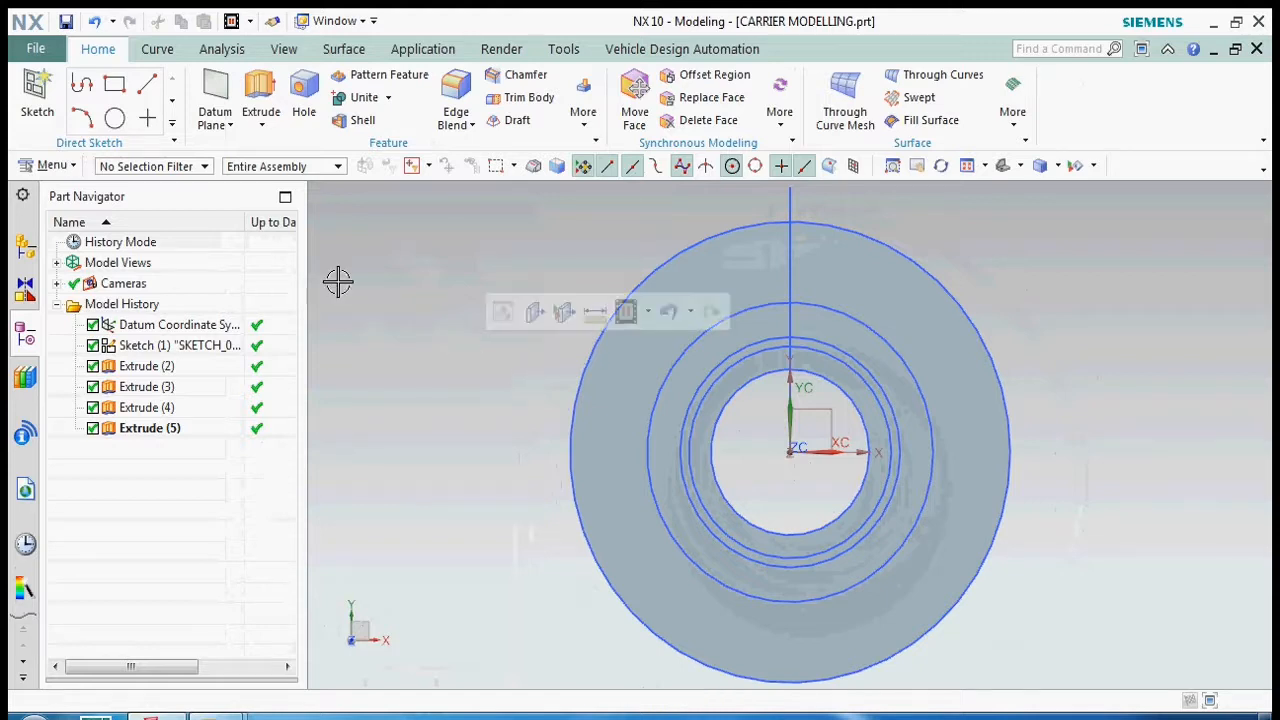
- Sketch a 156 mm diameter circle on the XY plane, centred on the origin
{"action": "left_click", "coordinate": [115, 118]}
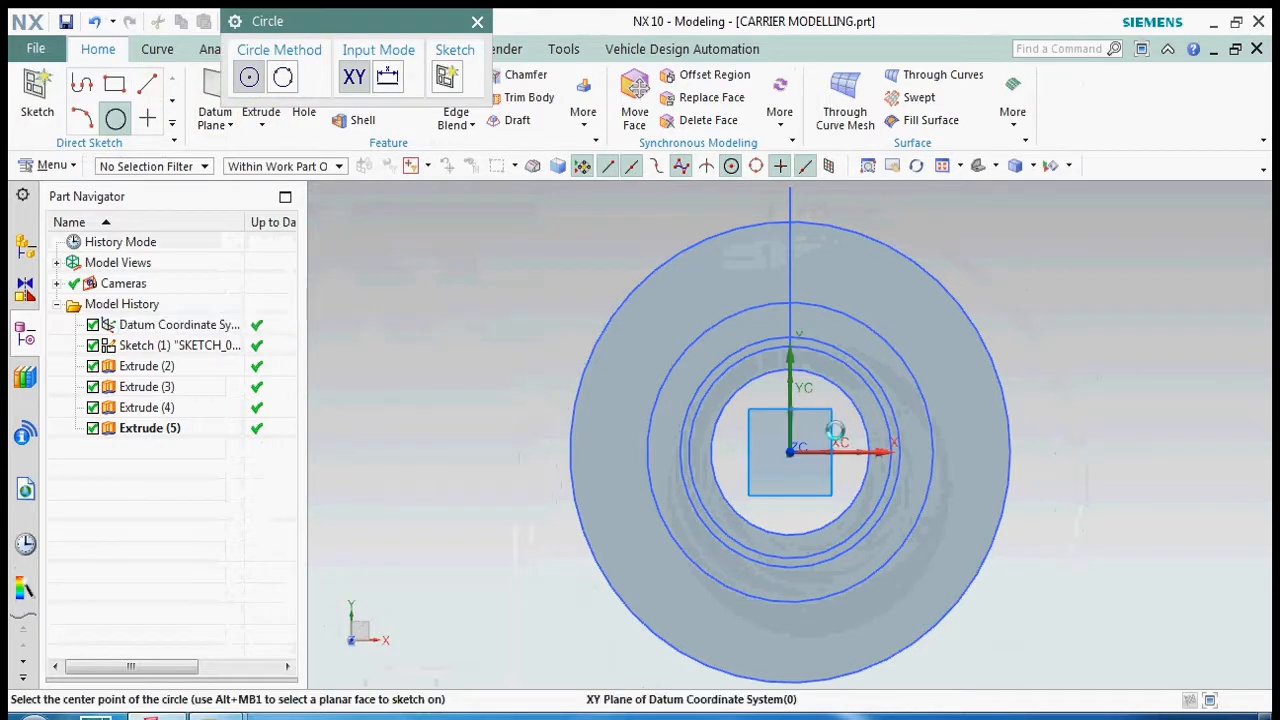
{"action": "left_click", "coordinate": [791, 452]}
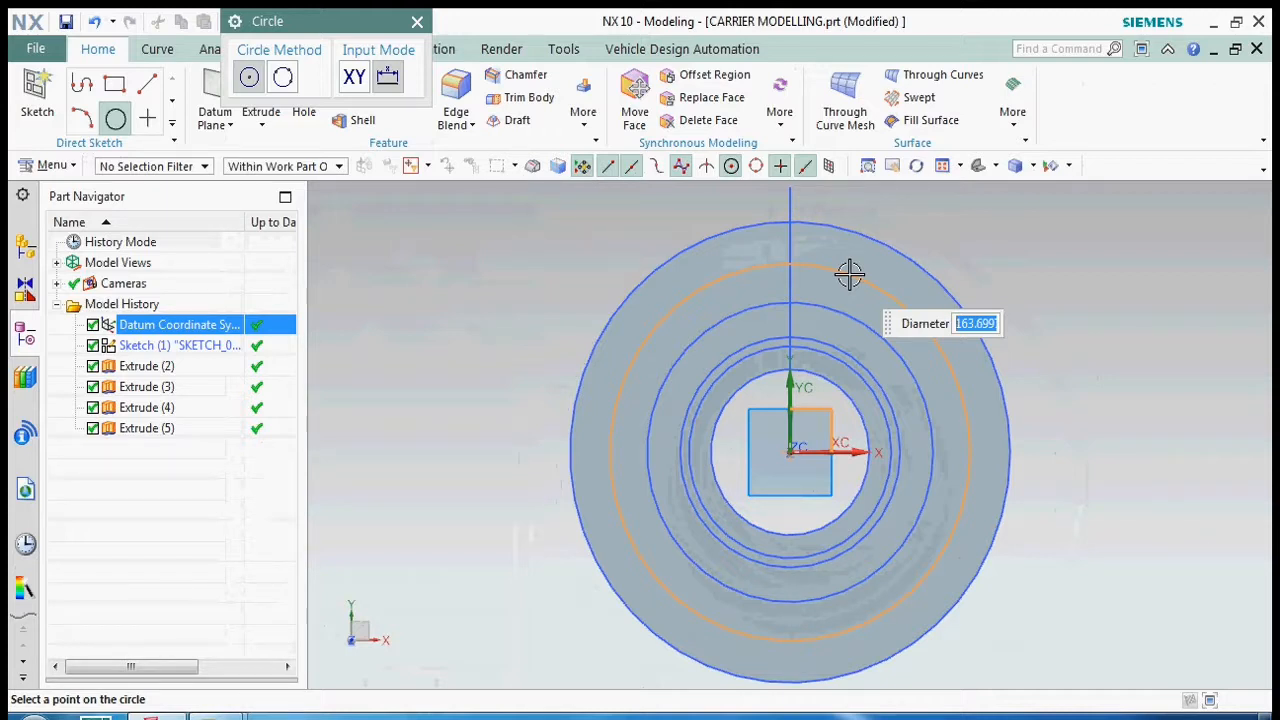
{"action": "type", "text": "1"}
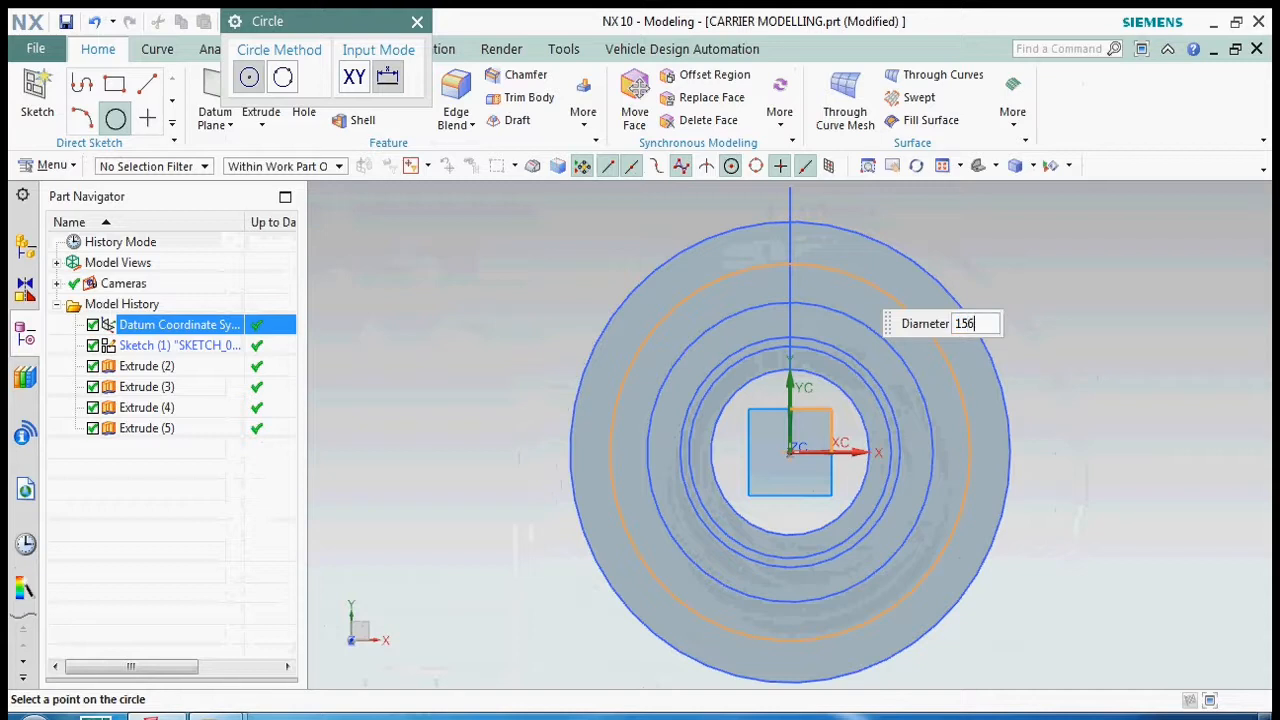
{"action": "type", "text": "56"}
{"action": "key", "text": "Return"}
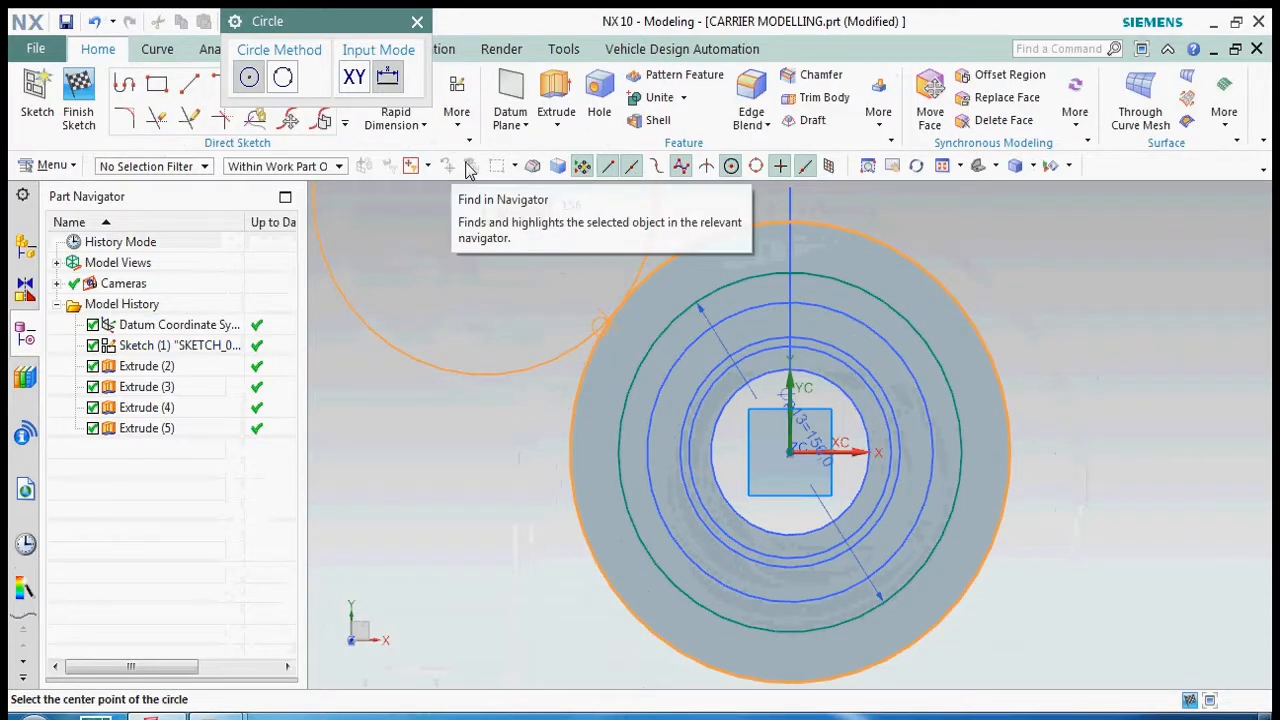
- Set the new circle's diameter dimension to 160 mm
{"action": "key", "text": "Escape"}
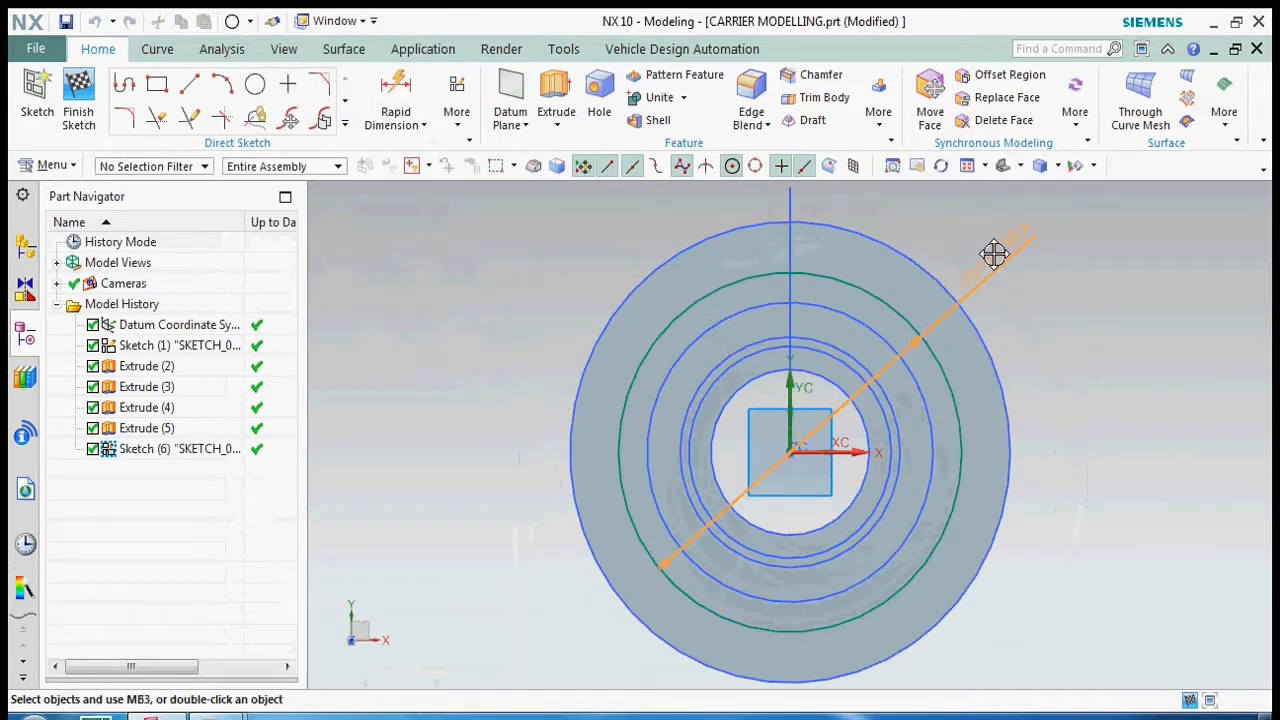
{"action": "double_click", "coordinate": [998, 250]}
{"action": "type", "text": "180"}
{"action": "key", "text": "Return"}
- Sketch a 20 mm diameter circle centred where the 160 mm circle crosses the Y axis above the bore
{"action": "left_click", "coordinate": [256, 85]}
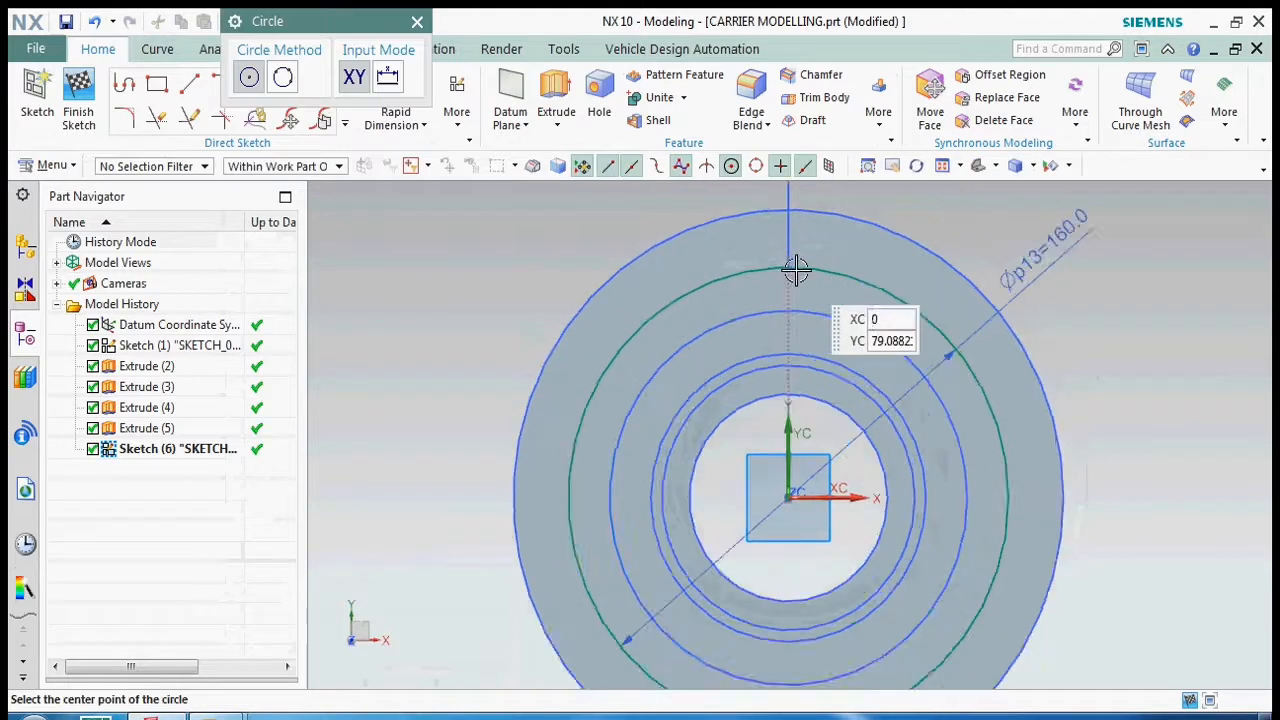
{"action": "scroll", "coordinate": [791, 269], "scroll_direction": "up", "scroll_amount": 3}
{"action": "left_click", "coordinate": [783, 266]}
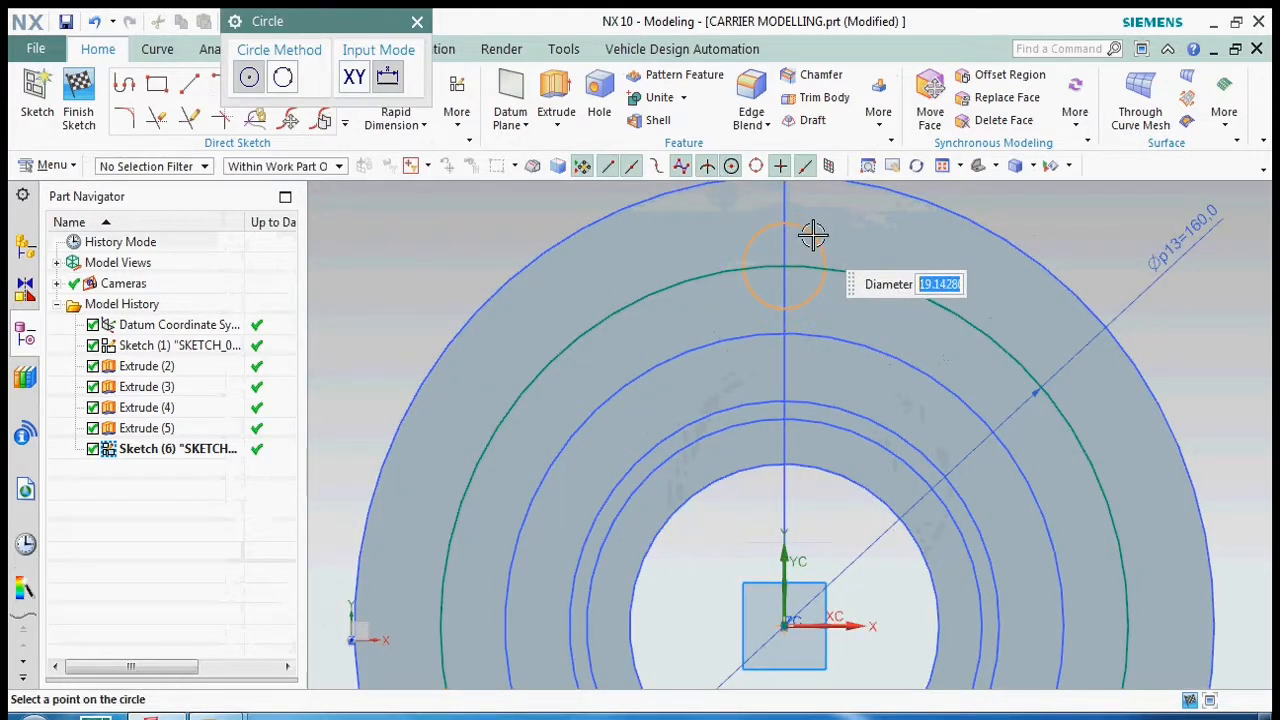
{"action": "type", "text": "20"}
{"action": "key", "text": "Return"}
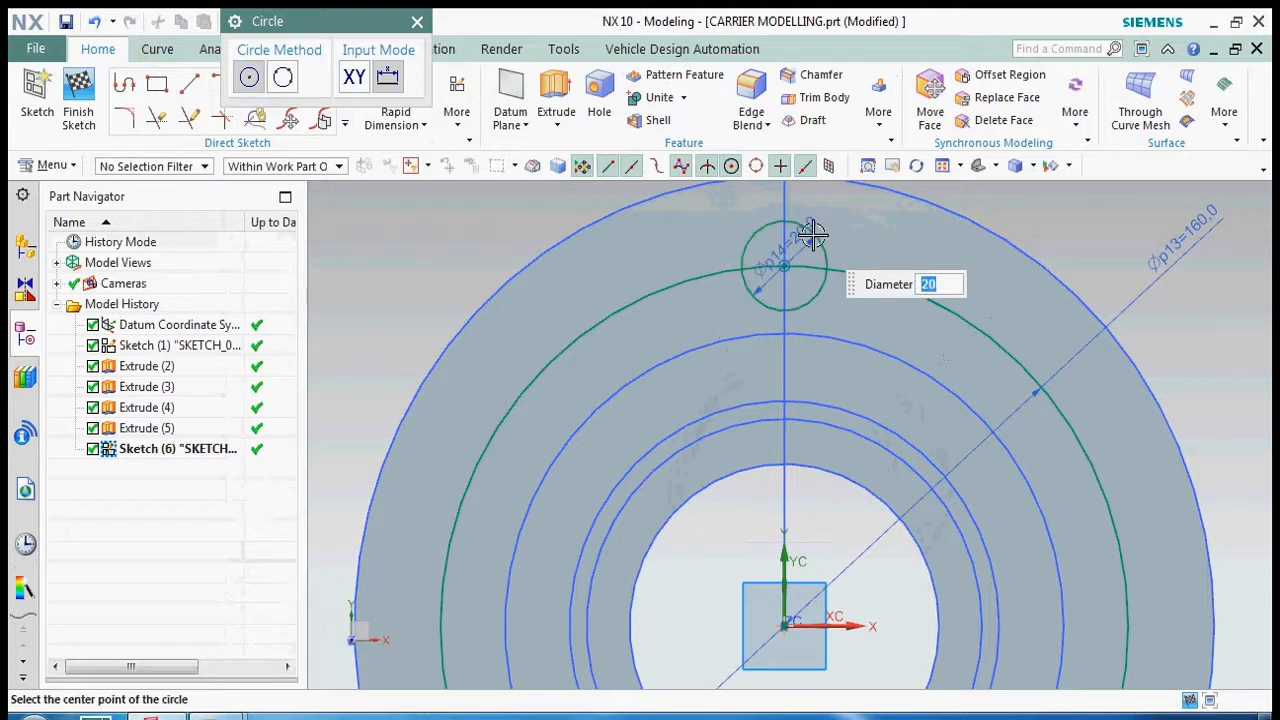
{"action": "key", "text": "Escape"}
- Sketch a rectangle about 57 mm wide across the Y axis, from above the disc's outer edge down to the X axis
{"action": "scroll", "coordinate": [872, 285], "scroll_direction": "down", "scroll_amount": 3}
{"action": "left_click", "coordinate": [157, 86]}
{"action": "scroll", "coordinate": [863, 326], "scroll_direction": "down", "scroll_amount": 3}
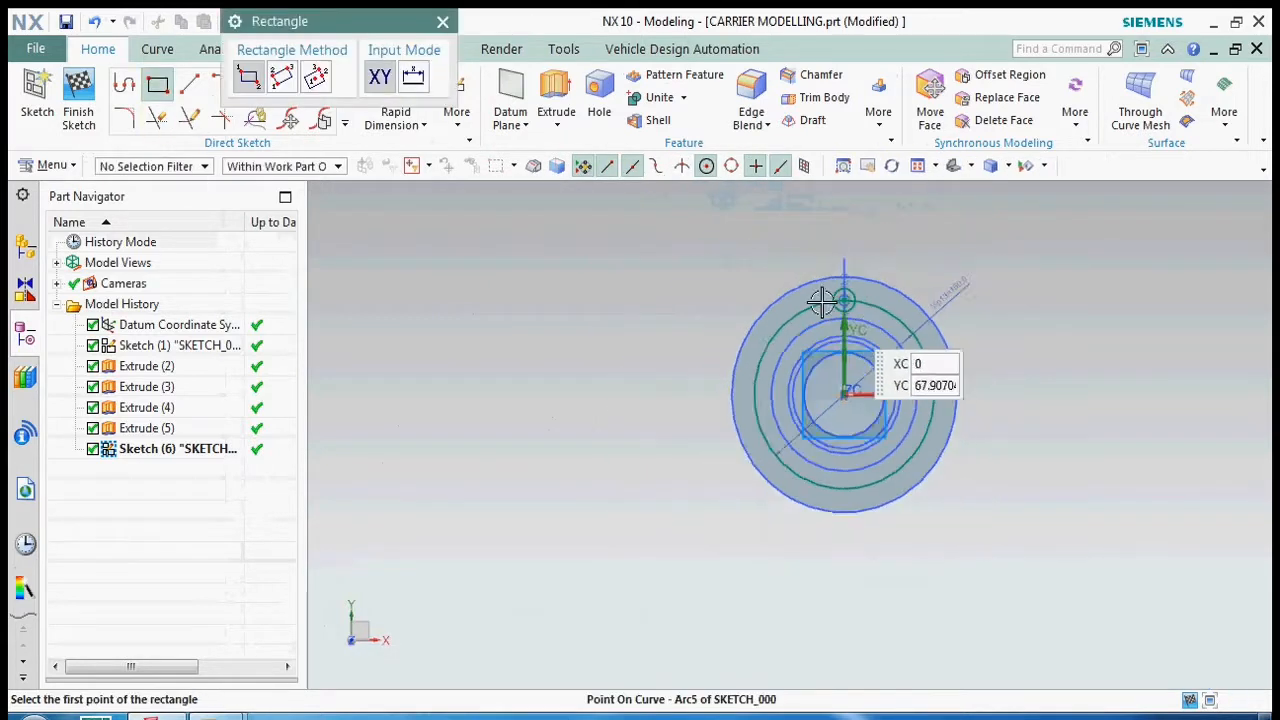
{"action": "left_click", "coordinate": [803, 261]}
{"action": "scroll", "coordinate": [864, 396], "scroll_direction": "up", "scroll_amount": 1}
{"action": "left_click", "coordinate": [871, 396]}
{"action": "key", "text": "Escape"}
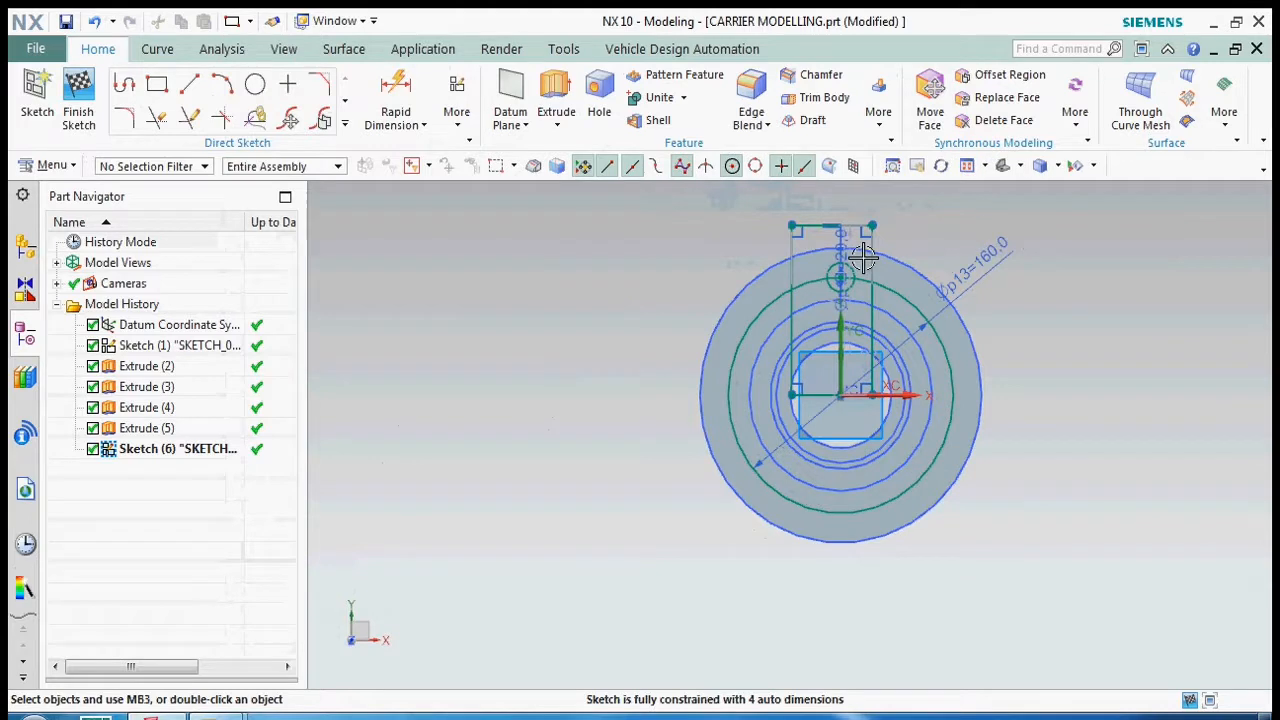
- Set the rectangle's width dimension to 85 mm
{"action": "scroll", "coordinate": [861, 257], "scroll_direction": "up", "scroll_amount": 4}
{"action": "scroll", "coordinate": [871, 337], "scroll_direction": "down", "scroll_amount": 2}
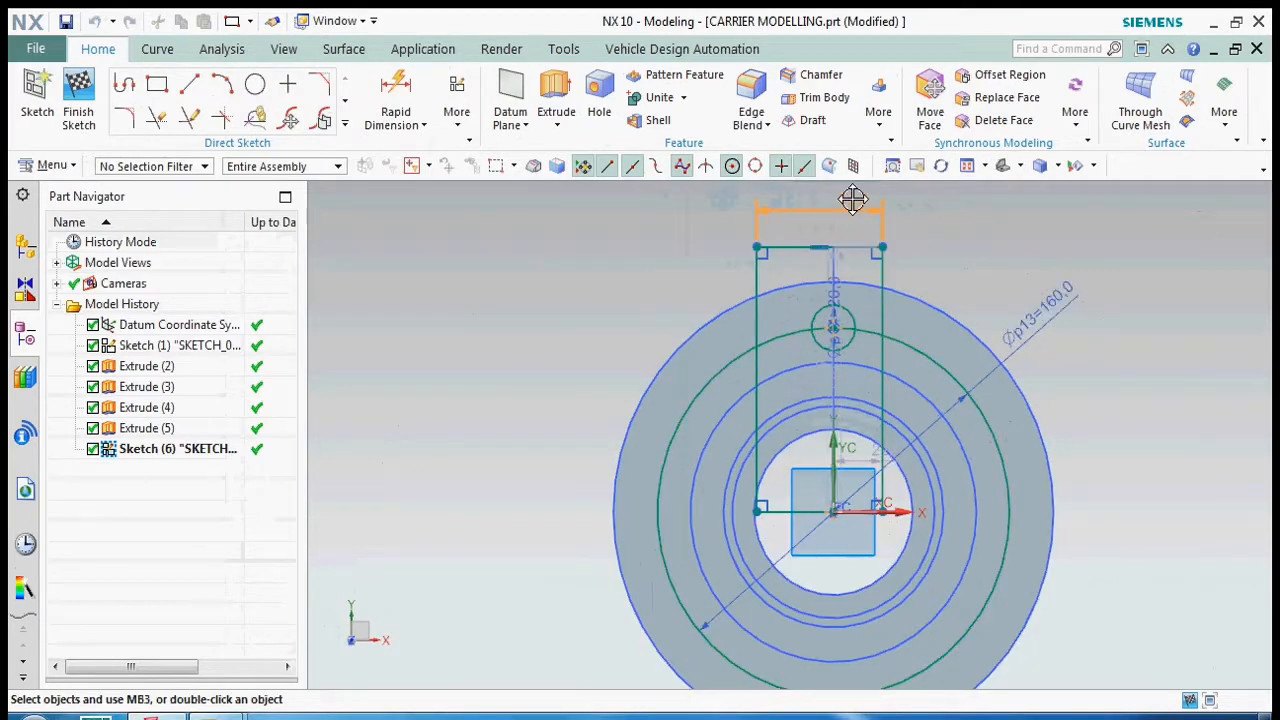
{"action": "double_click", "coordinate": [852, 200]}
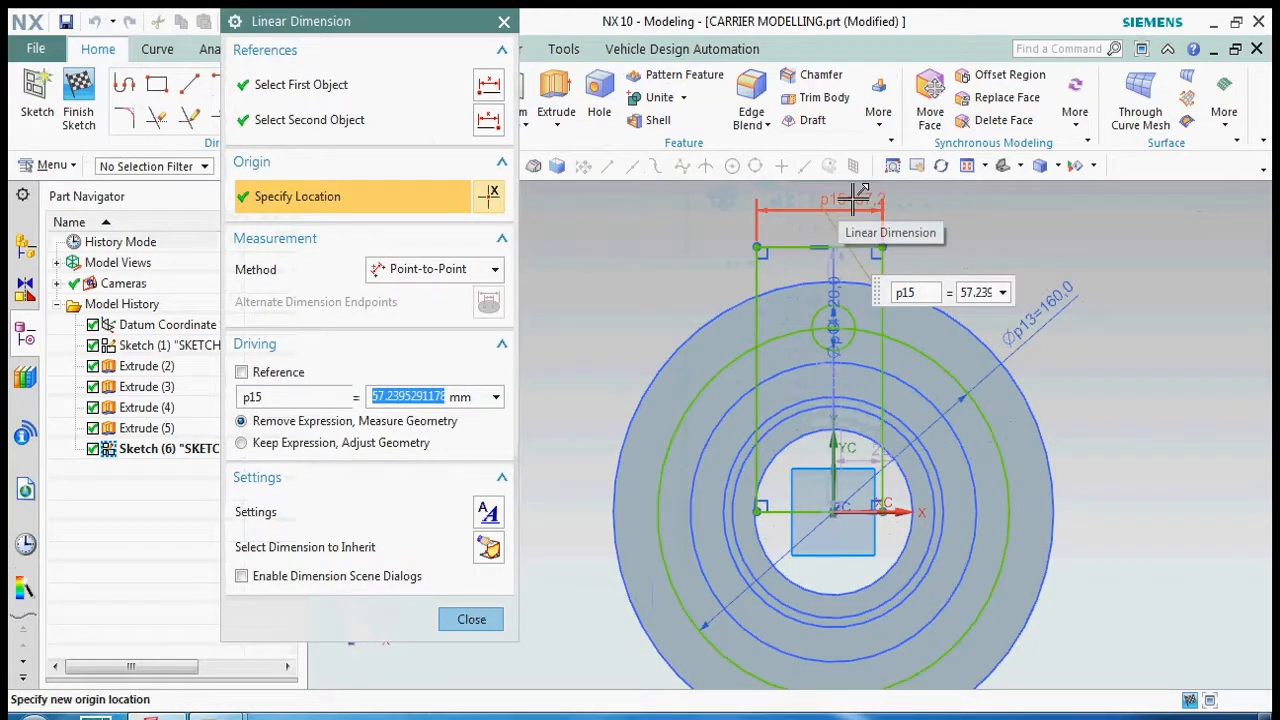
{"action": "type", "text": "85"}
{"action": "key", "text": "Return"}
{"action": "middle_click", "coordinate": [660, 270]}
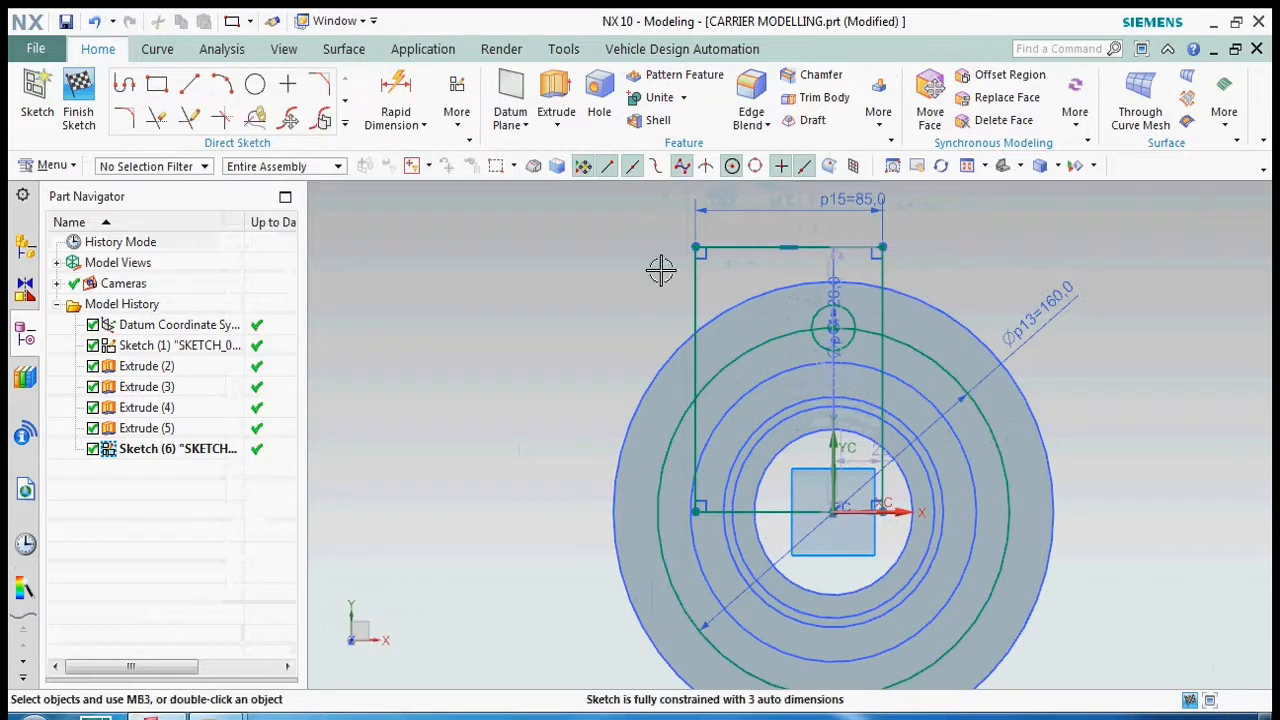
- Centre the rectangle by setting the distance from its side to the Y axis to 85/2 mm
{"action": "double_click", "coordinate": [853, 545]}
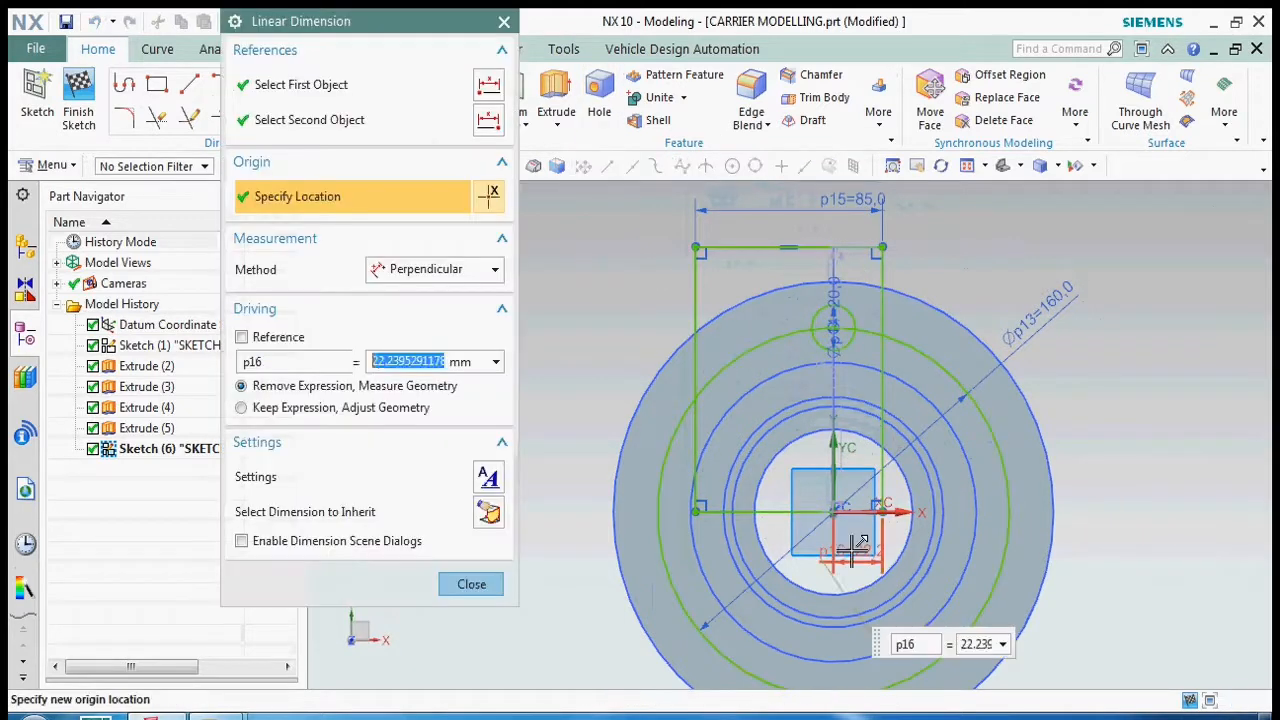
{"action": "type", "text": "85/2"}
{"action": "key", "text": "Return"}
{"action": "middle_click", "coordinate": [851, 550]}
- Move the rectangle's lower edge up from the X axis until it lies above the central bore
{"action": "scroll", "coordinate": [796, 518], "scroll_direction": "up", "scroll_amount": 4}
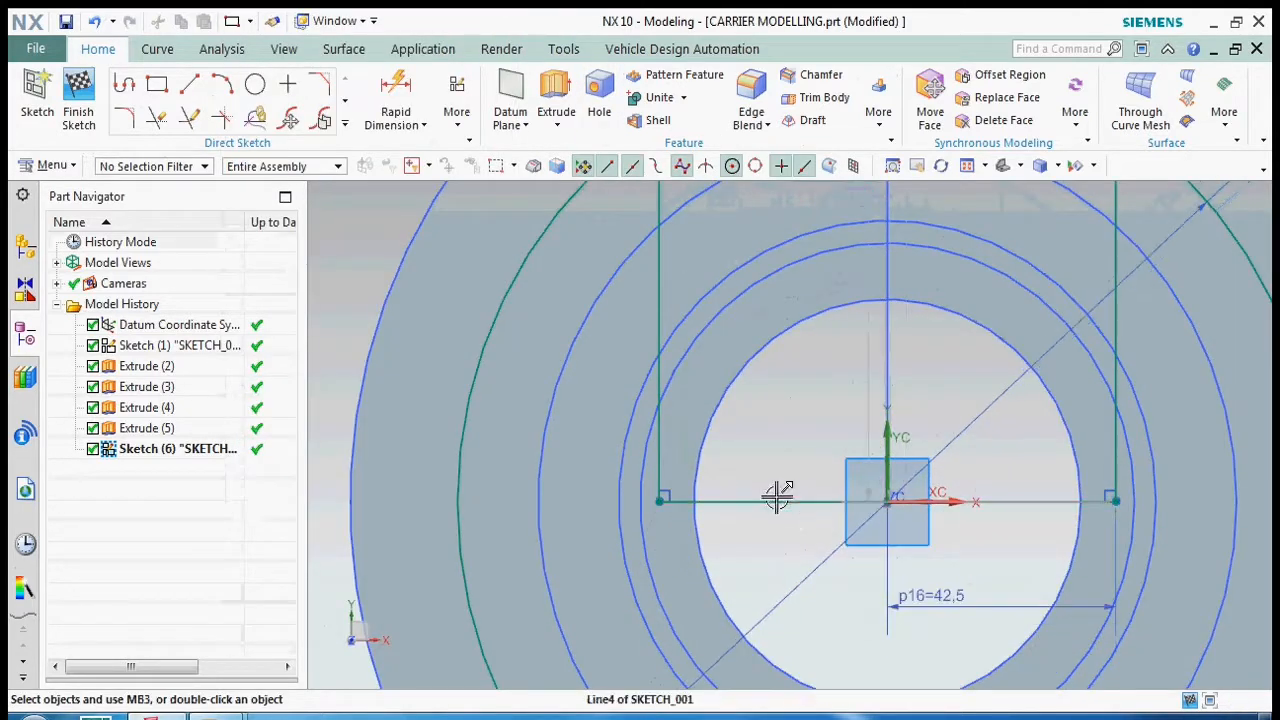
{"action": "scroll", "coordinate": [810, 370], "scroll_direction": "down", "scroll_amount": 4}
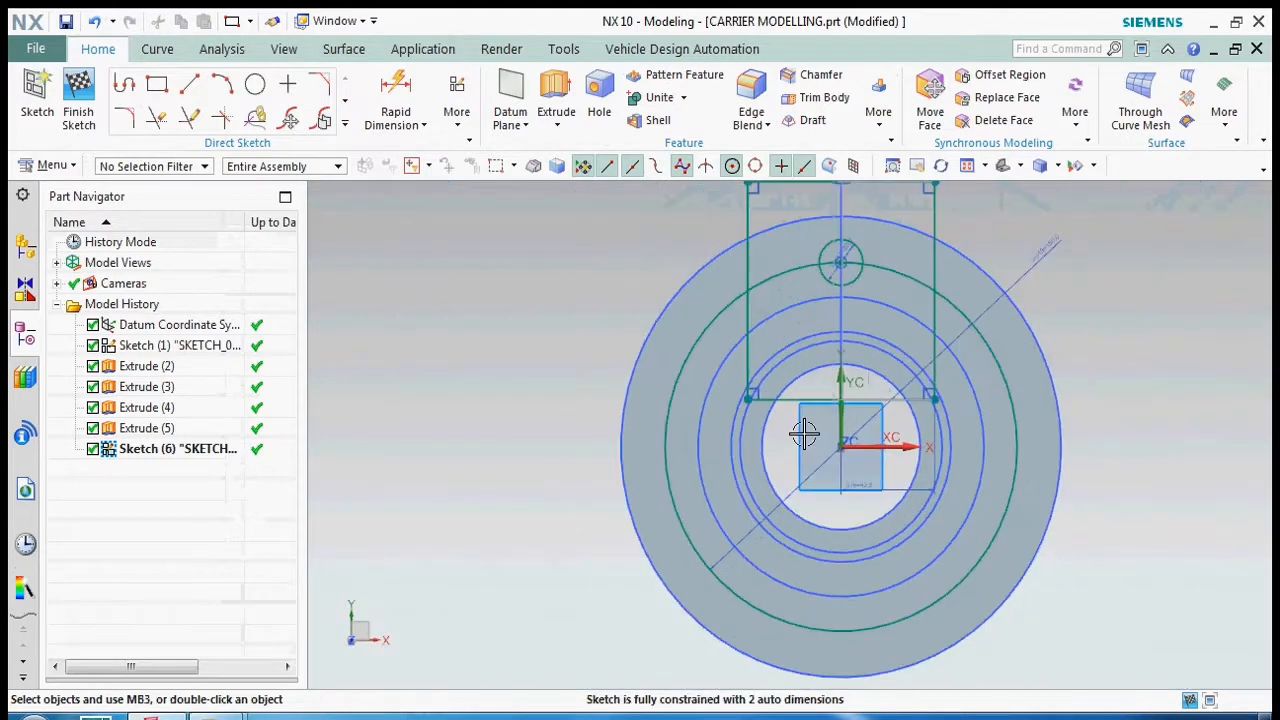
{"action": "scroll", "coordinate": [815, 400], "scroll_direction": "up", "scroll_amount": 4}
{"action": "left_click_drag", "start_coordinate": [820, 328], "coordinate": [829, 288]}
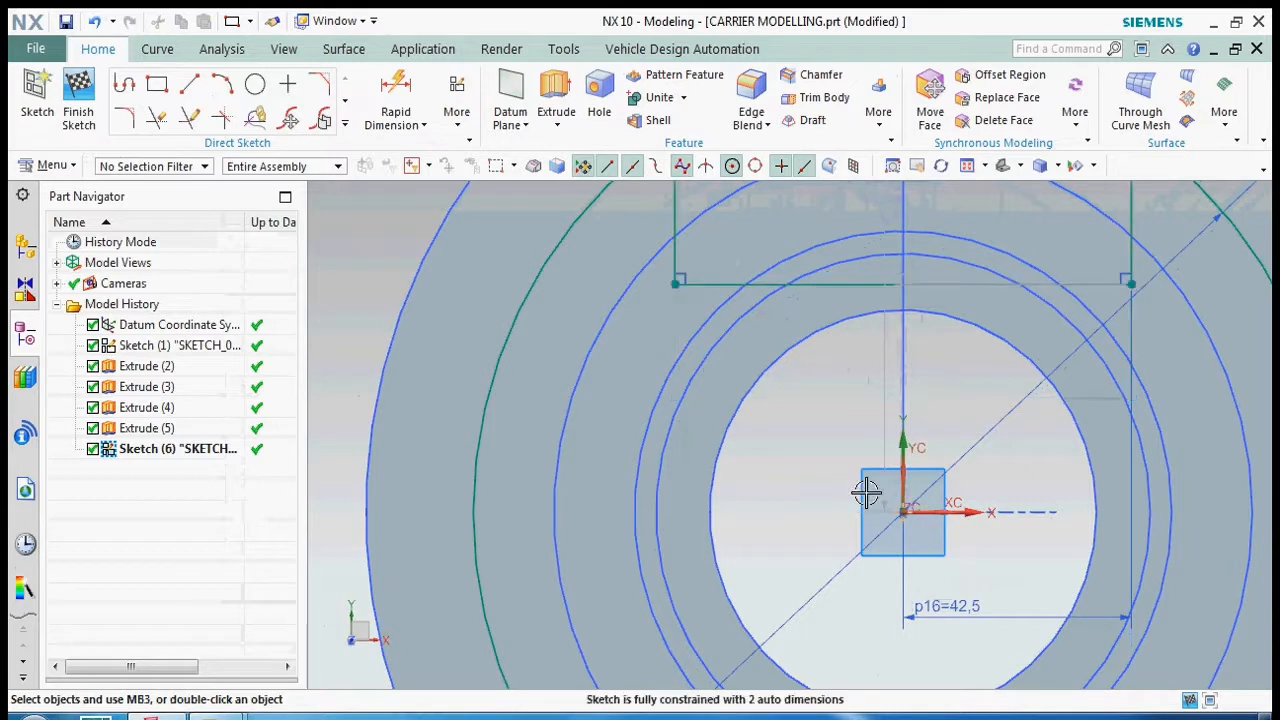
{"action": "scroll", "coordinate": [866, 493], "scroll_direction": "down", "scroll_amount": 6}
{"action": "scroll", "coordinate": [894, 300], "scroll_direction": "up", "scroll_amount": 3}
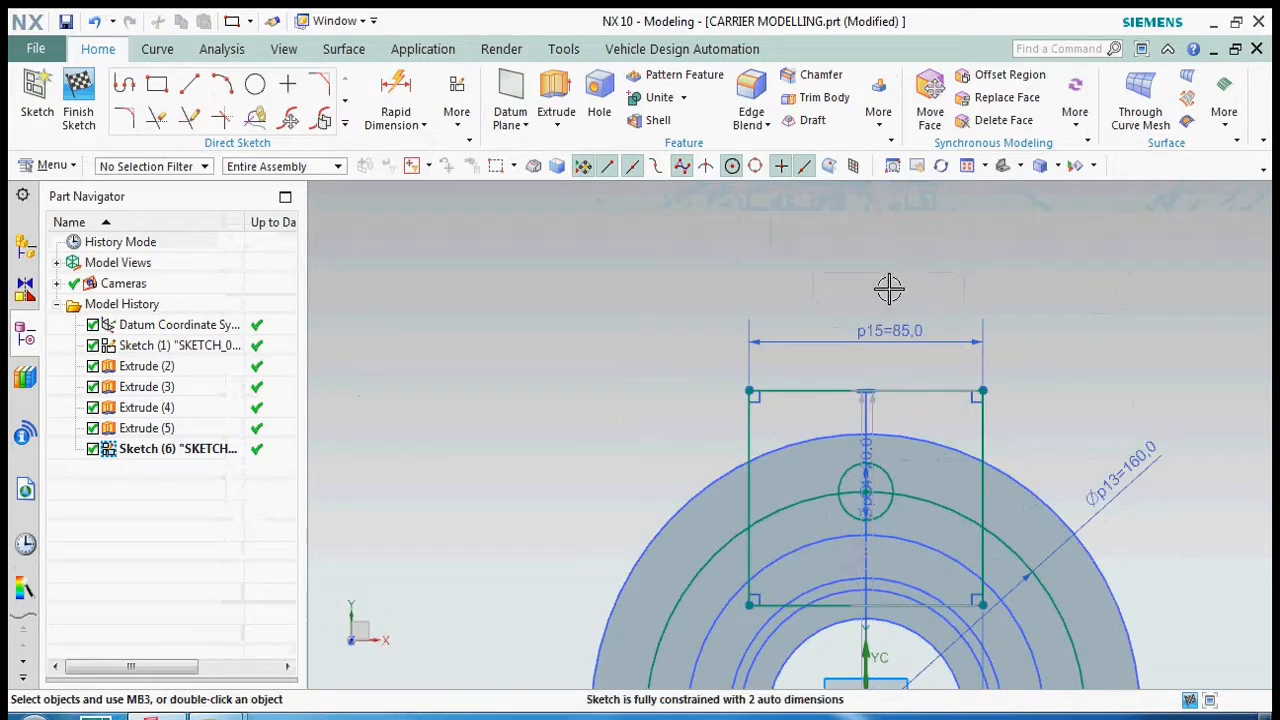
{"action": "scroll", "coordinate": [889, 289], "scroll_direction": "down", "scroll_amount": 2}
{"action": "scroll", "coordinate": [880, 400], "scroll_direction": "up", "scroll_amount": 4}
{"action": "scroll", "coordinate": [730, 308], "scroll_direction": "down", "scroll_amount": 2}
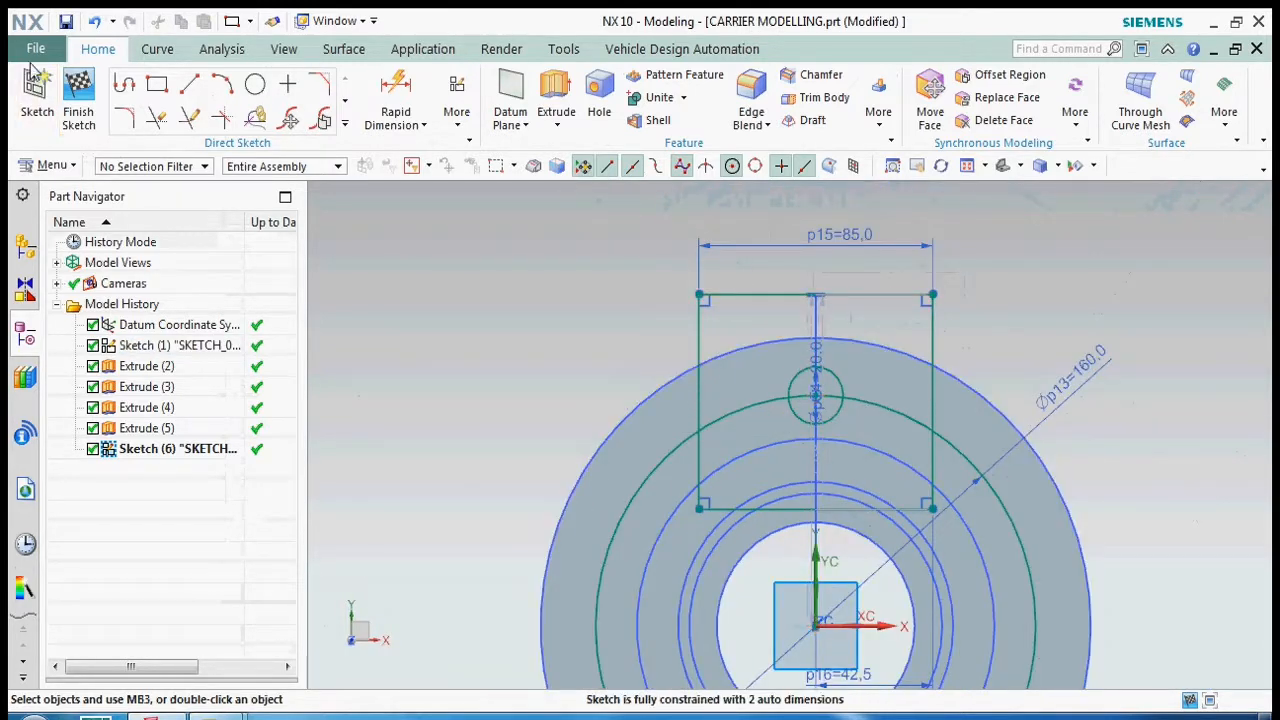
- Finish the sketch and choose the 20 mm circle, the vertical centre line and the rectangle's four sides for Pattern Geometry
{"action": "left_click", "coordinate": [78, 100]}
{"action": "left_click", "coordinate": [584, 105]}
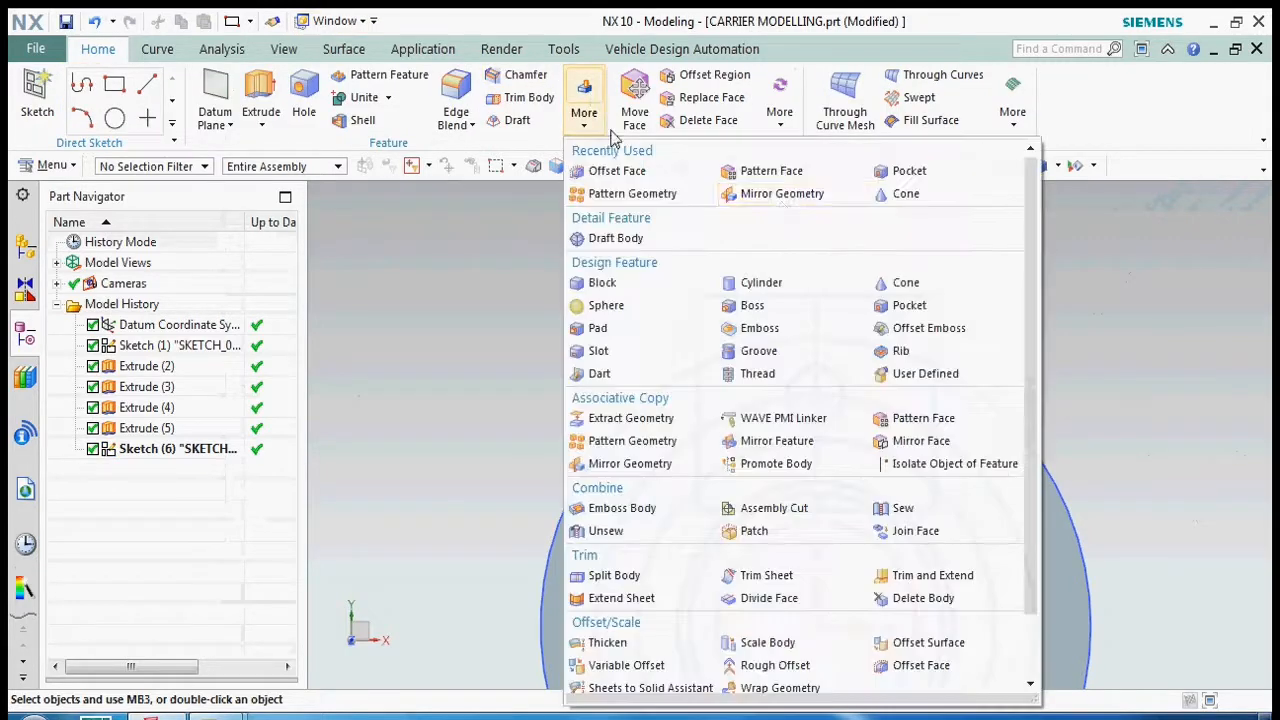
{"action": "left_click", "coordinate": [632, 193]}
{"action": "left_click", "coordinate": [834, 381]}
{"action": "left_click", "coordinate": [818, 310]}
{"action": "left_click", "coordinate": [745, 296]}
{"action": "left_click", "coordinate": [701, 320]}
{"action": "left_click", "coordinate": [720, 509]}
{"action": "left_click", "coordinate": [932, 314]}
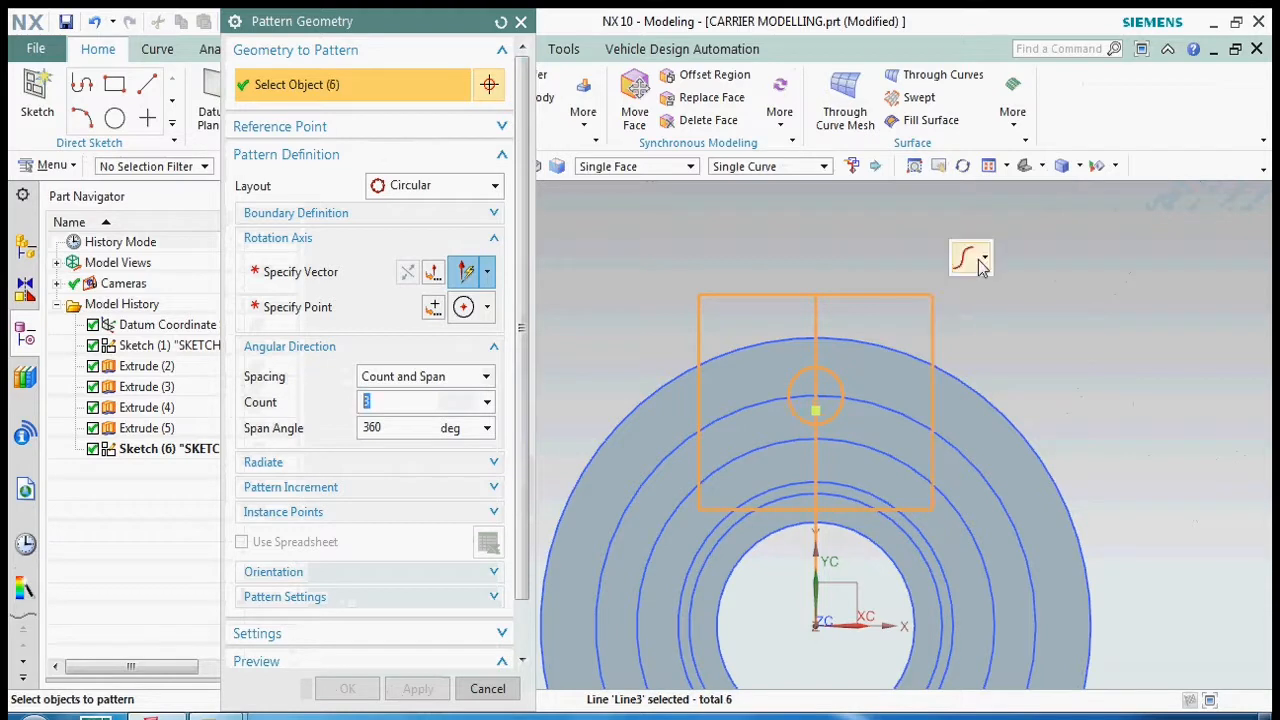
- Pattern the chosen curves circularly about the Z axis through the bore centre, with a count of 3 over 360 degrees
{"action": "left_click", "coordinate": [432, 274]}
{"action": "scroll", "coordinate": [808, 398], "scroll_direction": "up", "scroll_amount": 3}
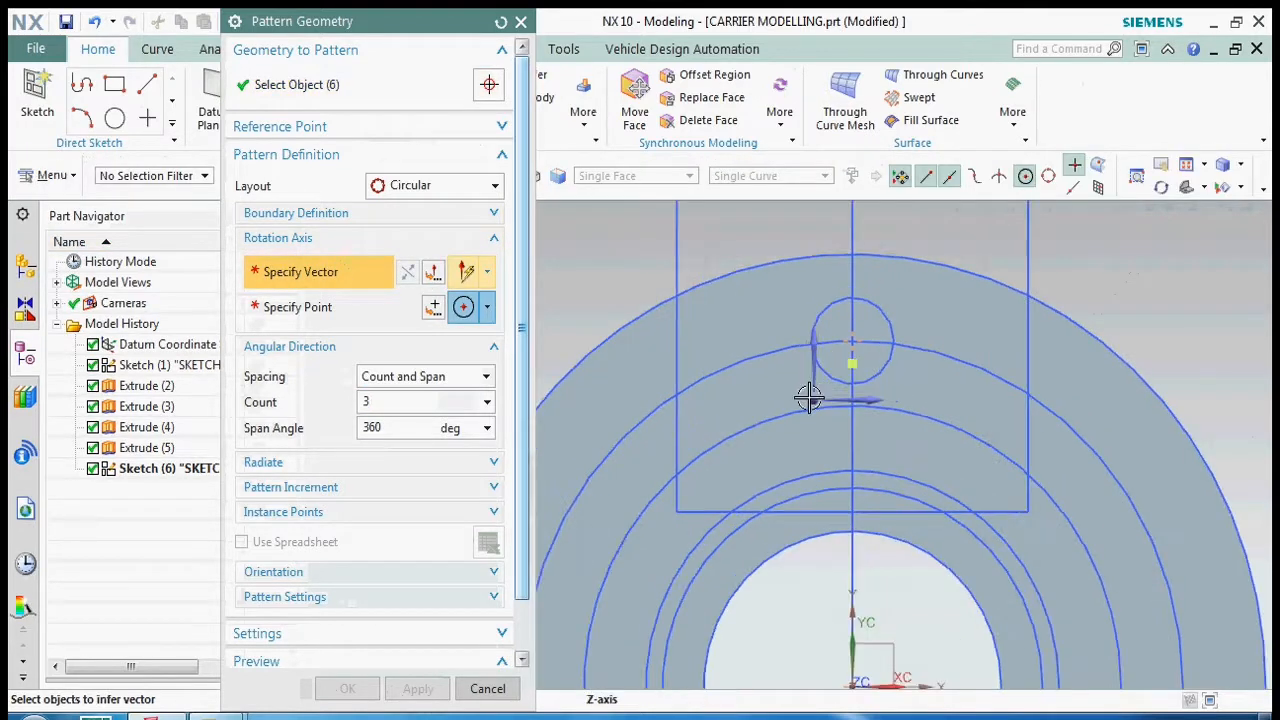
{"action": "left_click", "coordinate": [809, 398]}
{"action": "scroll", "coordinate": [783, 252], "scroll_direction": "down", "scroll_amount": 4}
{"action": "left_click", "coordinate": [716, 328]}
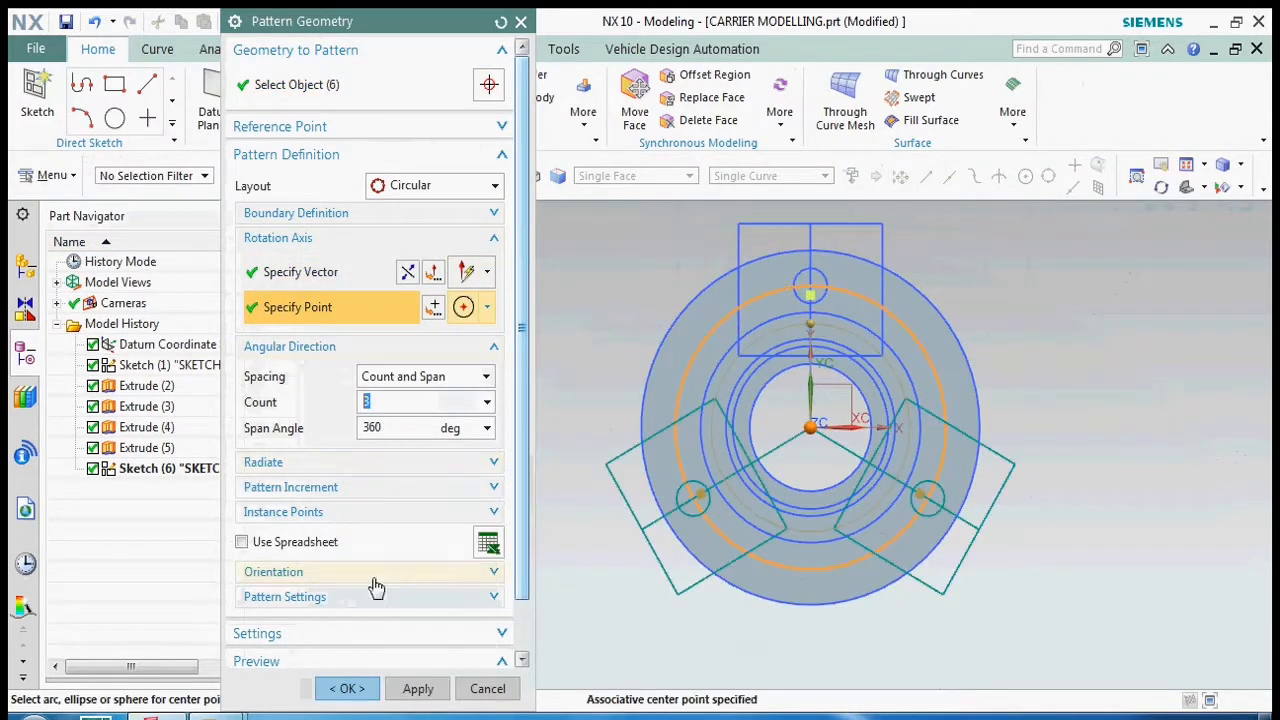
{"action": "left_click", "coordinate": [346, 688]}
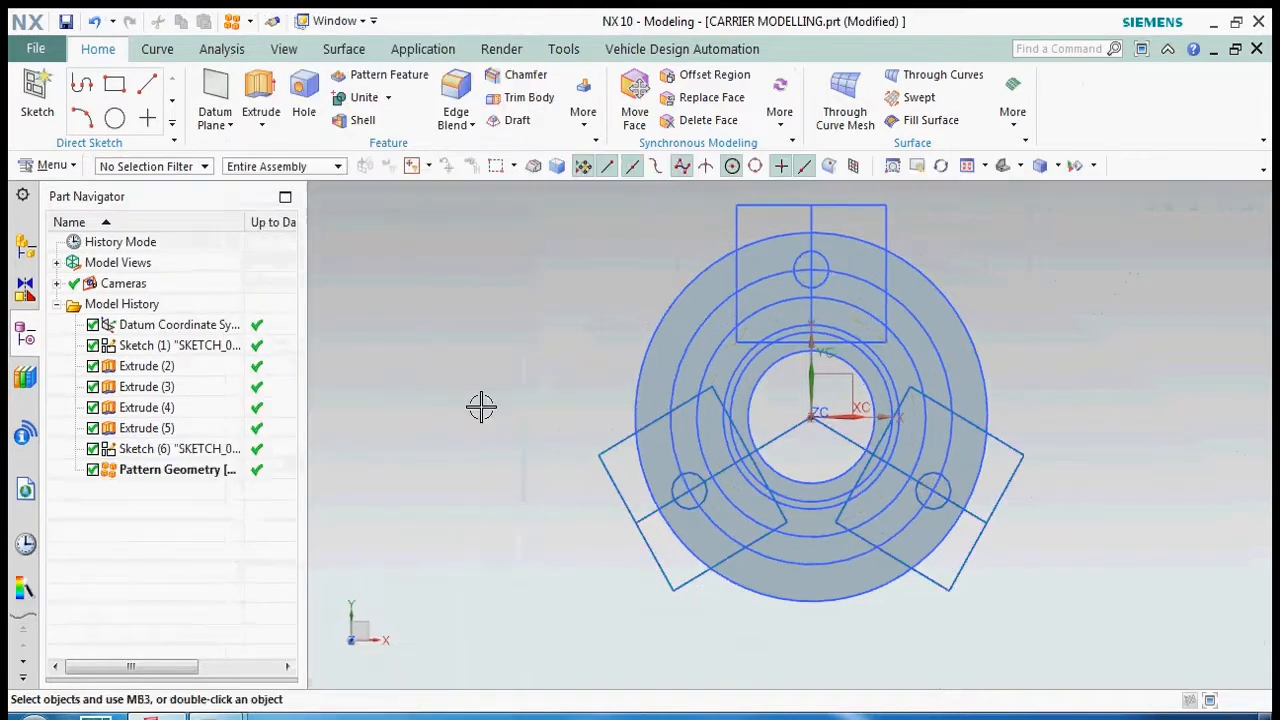
- Hide the first sketch of concentric circles and save the part
{"action": "left_click", "coordinate": [713, 347]}
{"action": "key", "text": "ctrl+b"}
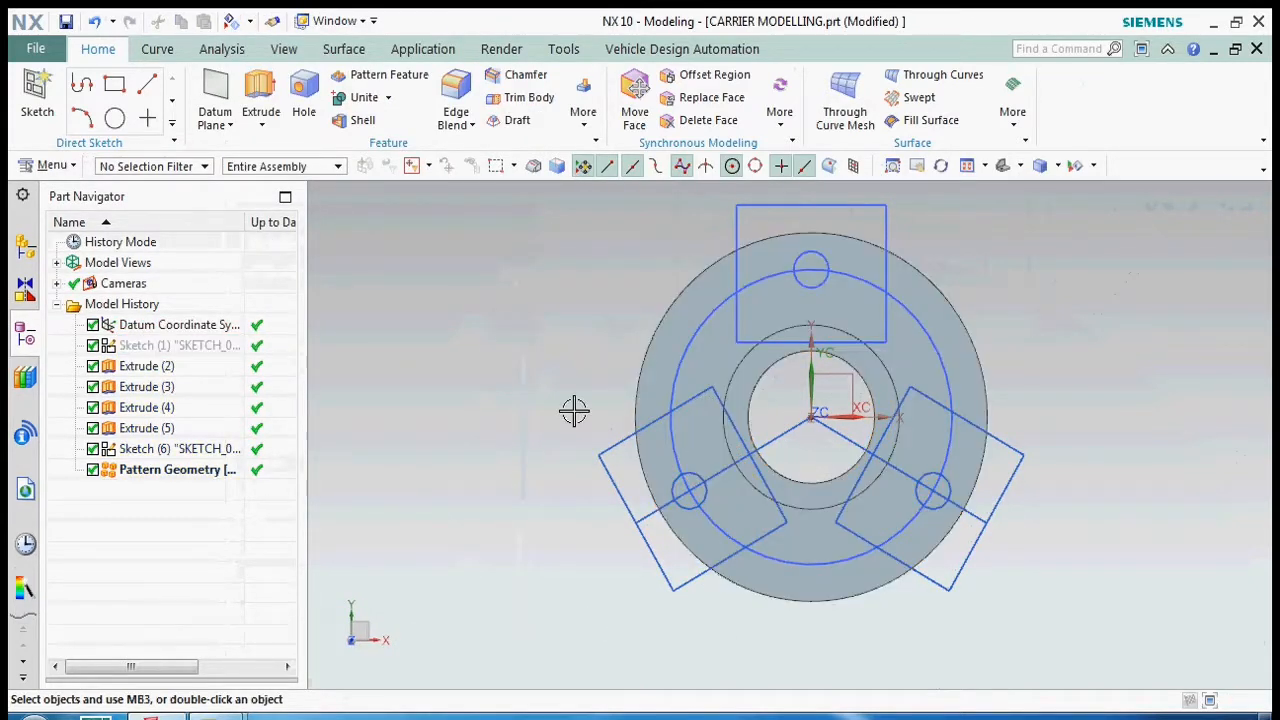
{"action": "left_click", "coordinate": [435, 270]}
{"action": "key", "text": "ctrl+s"}
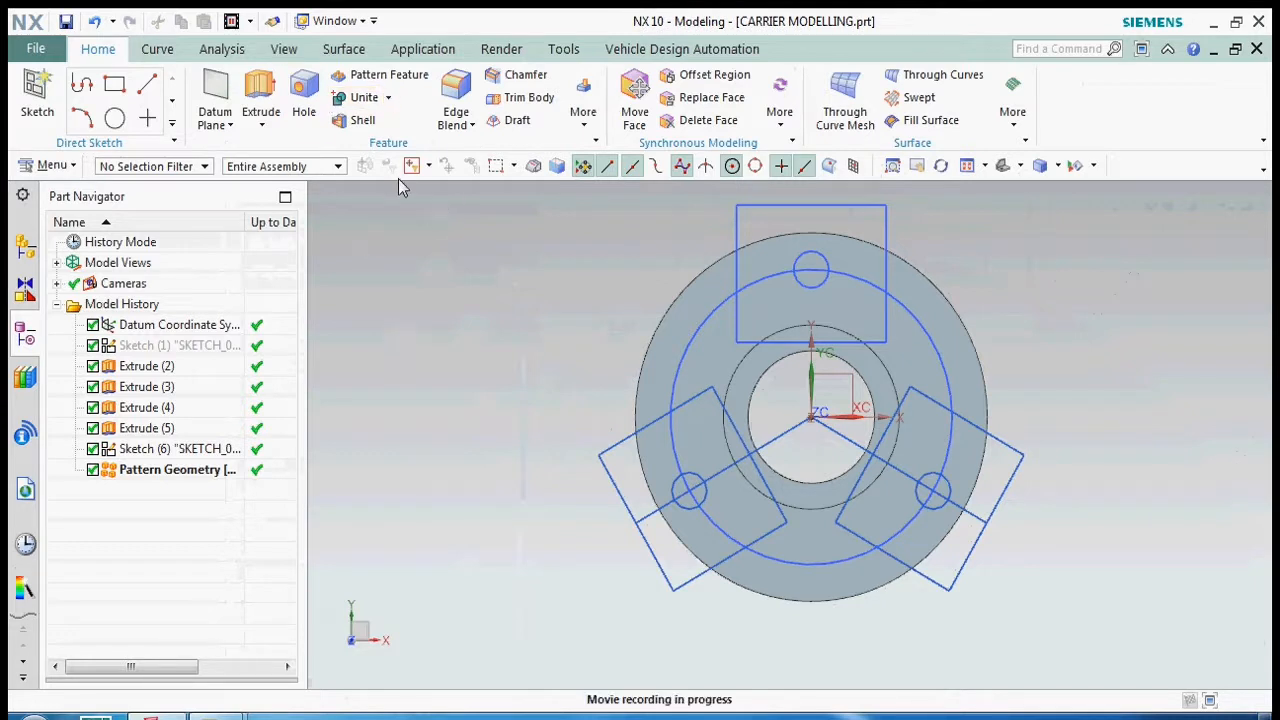
- Extrude the three 20 mm circles from 0 to -90 mm, subtracting them from the body
{"action": "left_click", "coordinate": [260, 95]}
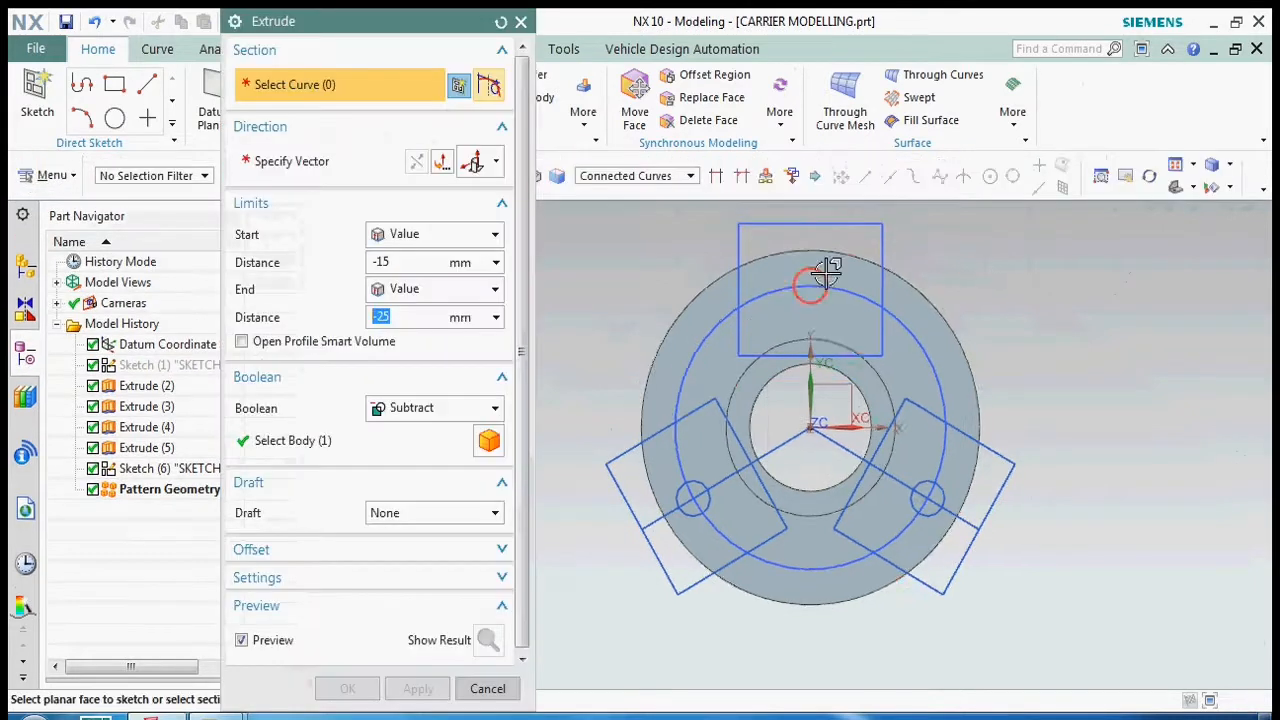
{"action": "left_click", "coordinate": [815, 280]}
{"action": "left_click", "coordinate": [695, 495]}
{"action": "left_click", "coordinate": [927, 495]}
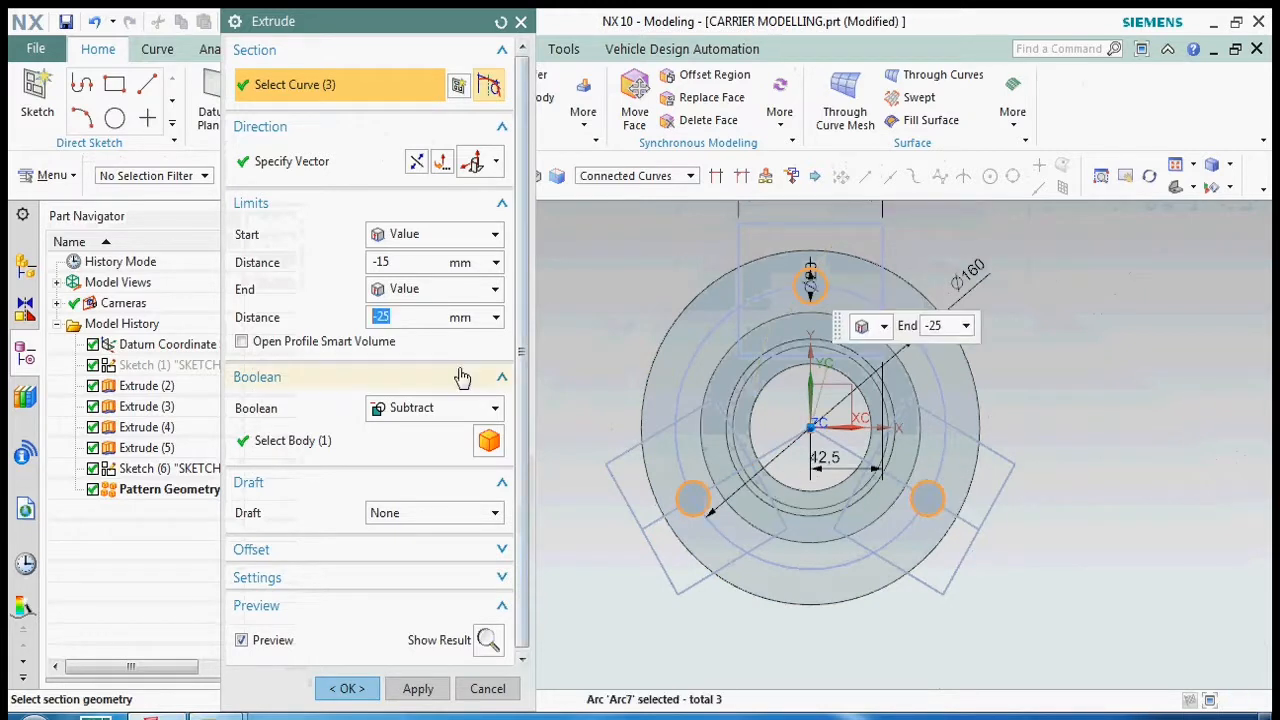
{"action": "left_click_drag", "start_coordinate": [403, 263], "coordinate": [339, 264]}
{"action": "left_click_drag", "start_coordinate": [400, 317], "coordinate": [322, 321]}
{"action": "type", "text": "-90"}
{"action": "left_click", "coordinate": [347, 688]}
{"action": "middle_click_drag", "start_coordinate": [826, 477], "coordinate": [843, 443]}
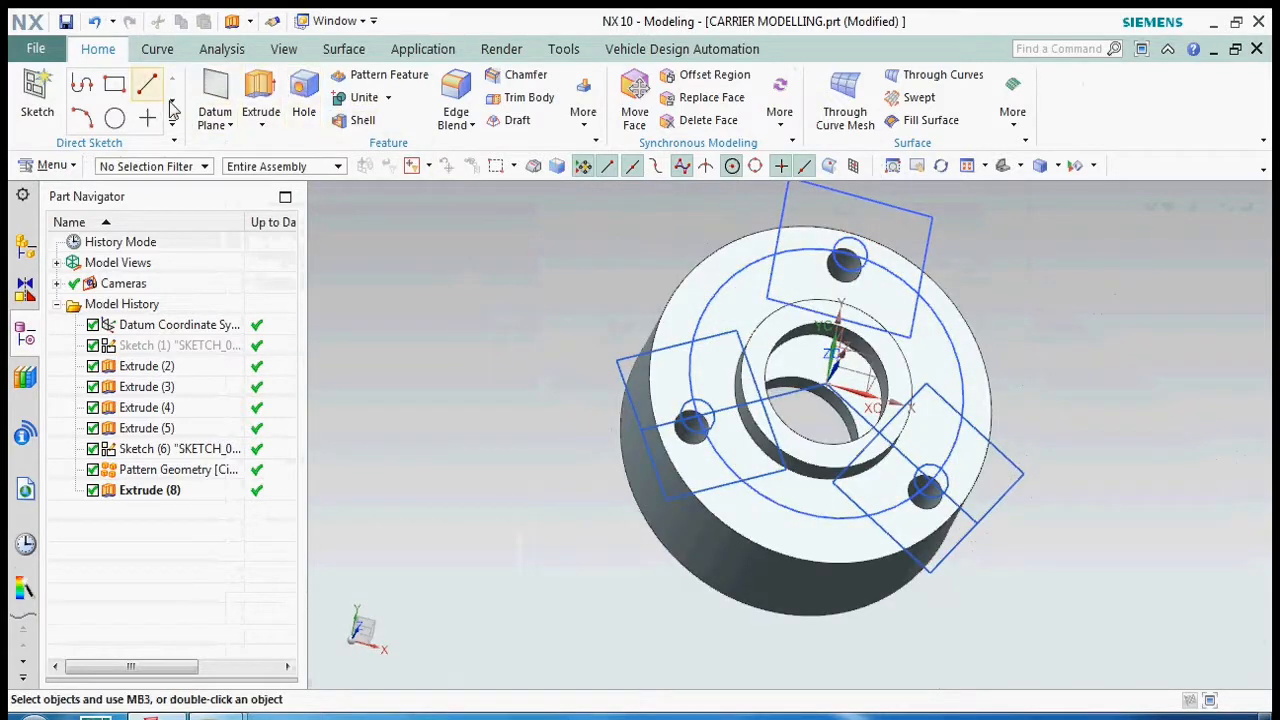
- Set up a subtracting extrusion of the three patterned rectangles from -20 to -72 mm
{"action": "left_click", "coordinate": [260, 95]}
{"action": "left_click", "coordinate": [905, 228]}
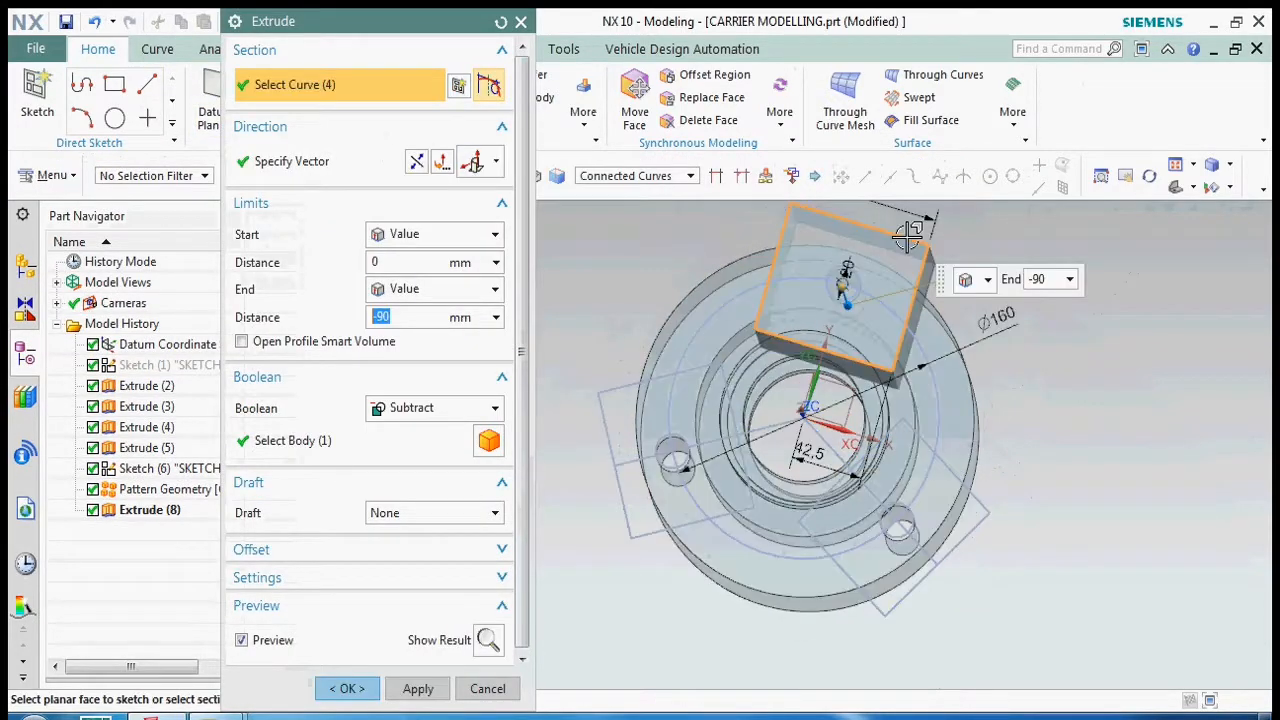
{"action": "left_click", "coordinate": [620, 374]}
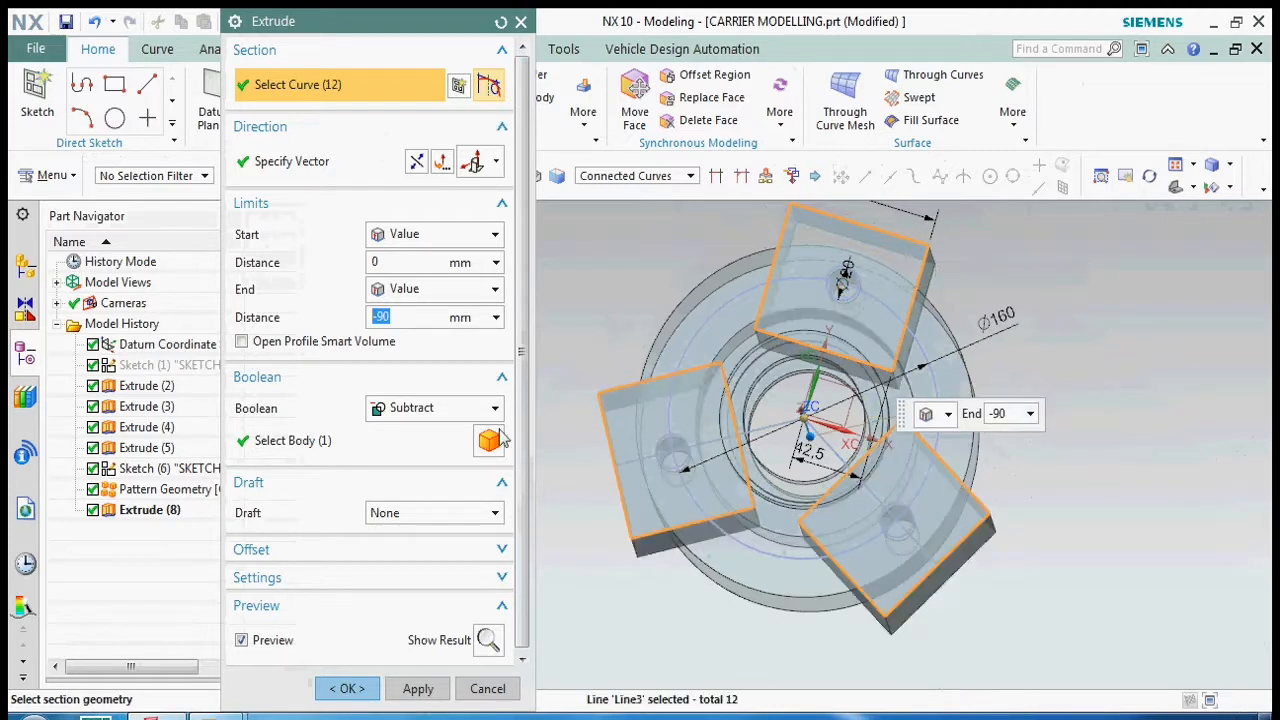
{"action": "left_click", "coordinate": [396, 316]}
{"action": "left_click", "coordinate": [382, 451]}
- Check the rectangular cut preview from the front and from above, and apply the cut to the body
{"action": "middle_click_drag", "start_coordinate": [792, 452], "coordinate": [831, 375]}
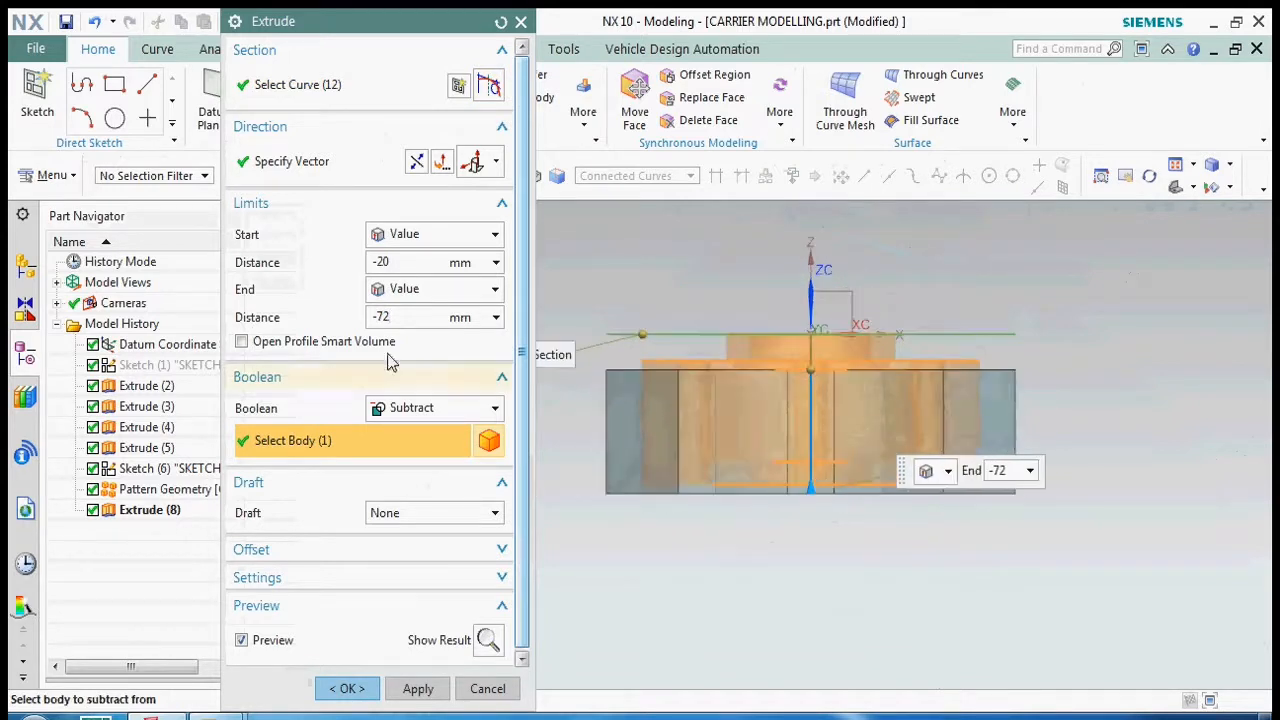
{"action": "scroll", "coordinate": [768, 391], "scroll_direction": "up", "scroll_amount": 5}
{"action": "scroll", "coordinate": [755, 325], "scroll_direction": "down", "scroll_amount": 5}
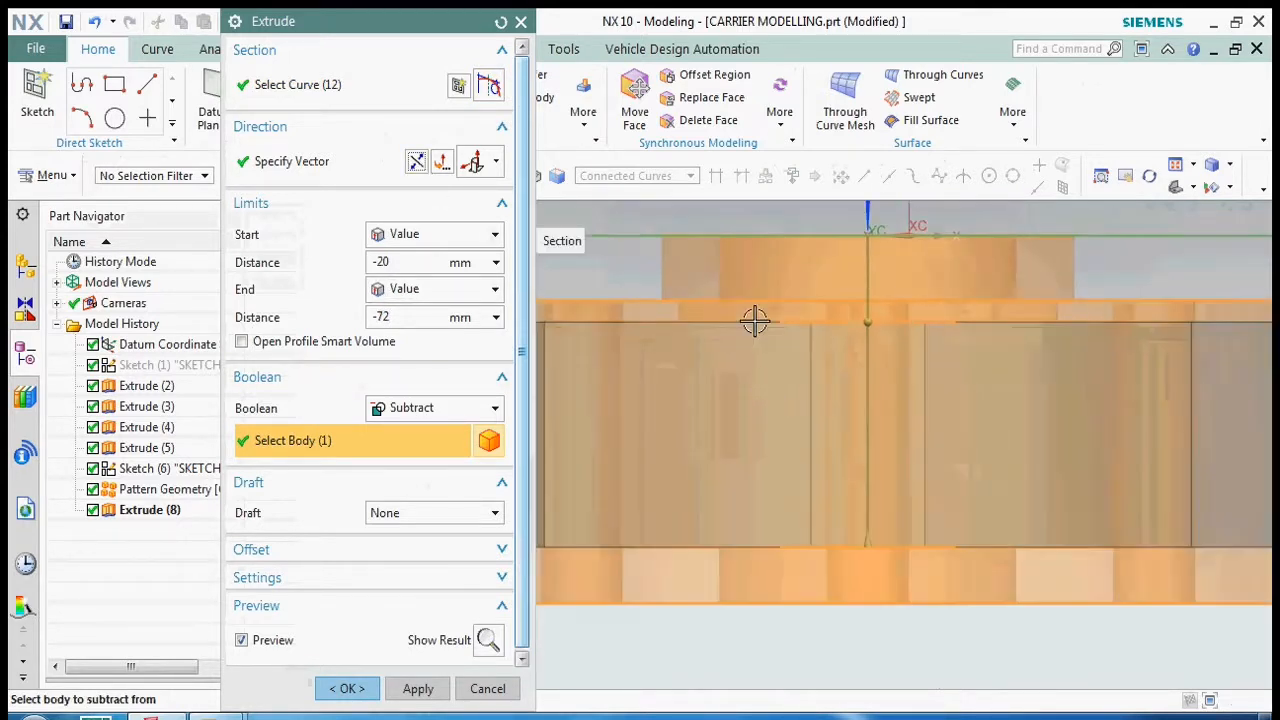
{"action": "scroll", "coordinate": [848, 424], "scroll_direction": "up", "scroll_amount": 6}
{"action": "scroll", "coordinate": [830, 385], "scroll_direction": "down", "scroll_amount": 6}
{"action": "middle_click_drag", "start_coordinate": [820, 366], "coordinate": [831, 483]}
{"action": "key", "text": "F8"}
{"action": "scroll", "coordinate": [677, 366], "scroll_direction": "up", "scroll_amount": 4}
{"action": "scroll", "coordinate": [700, 327], "scroll_direction": "down", "scroll_amount": 4}
{"action": "scroll", "coordinate": [700, 327], "scroll_direction": "down", "scroll_amount": 2}
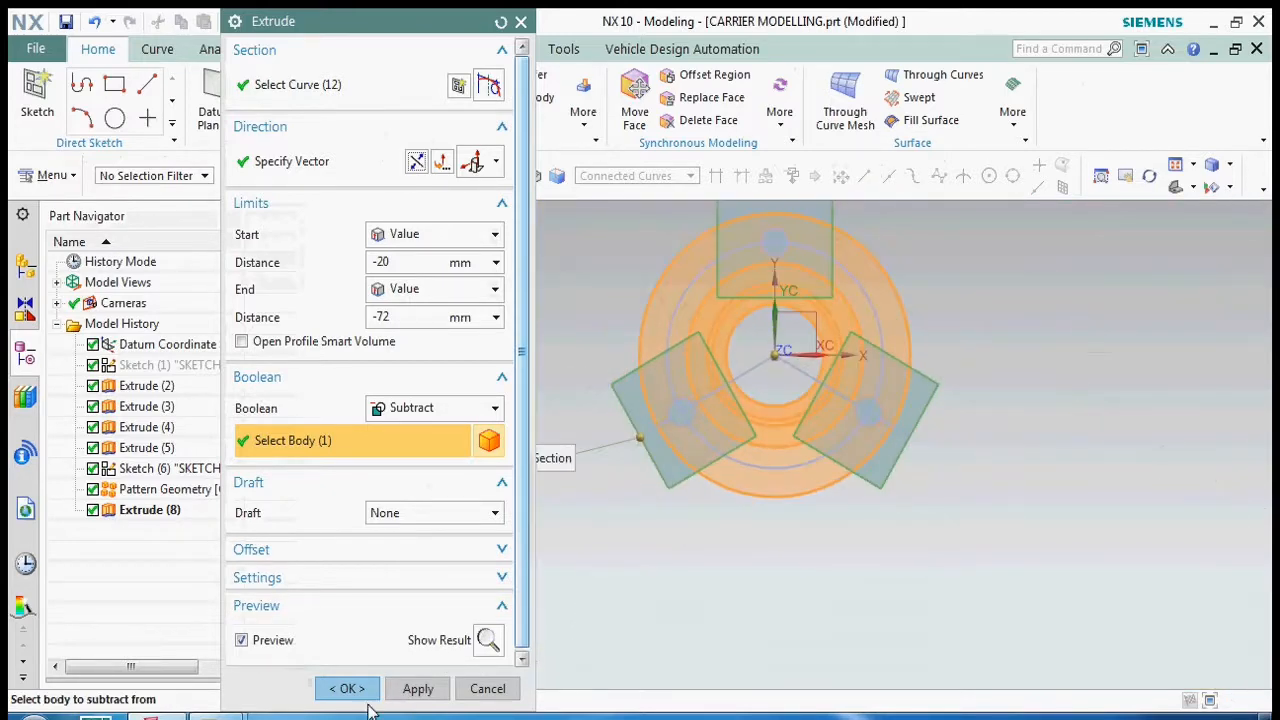
{"action": "left_click", "coordinate": [362, 696]}
- Hide the second sketch and the circular pattern geometry
{"action": "scroll", "coordinate": [703, 406], "scroll_direction": "up", "scroll_amount": 3}
{"action": "scroll", "coordinate": [722, 428], "scroll_direction": "down", "scroll_amount": 3}
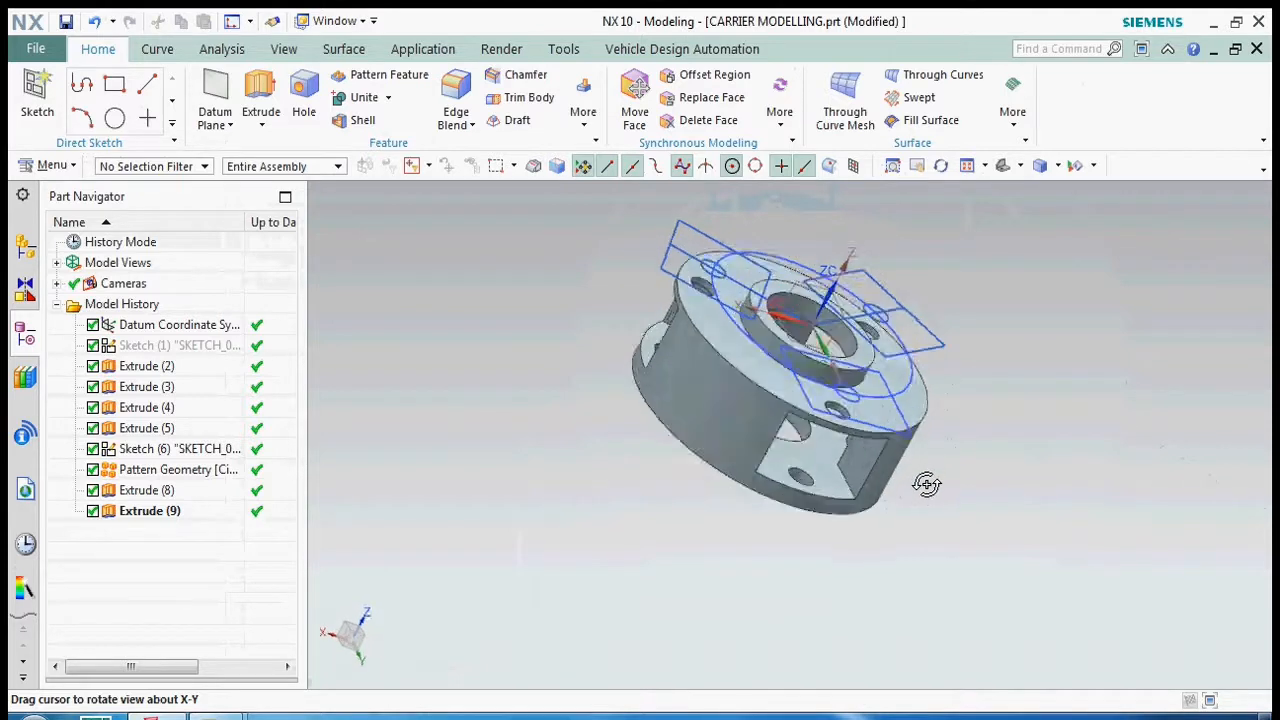
{"action": "left_click", "coordinate": [160, 449]}
{"action": "left_click", "coordinate": [170, 469], "text": "ctrl"}
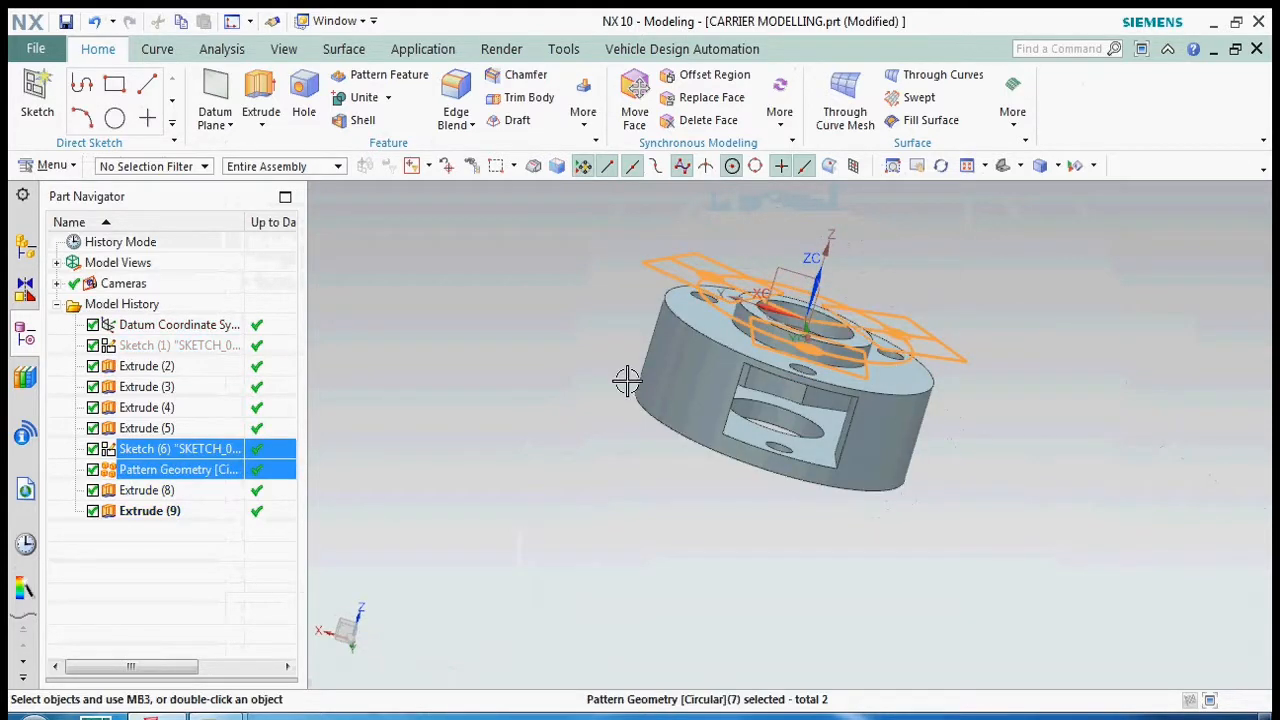
{"action": "key", "text": "ctrl+b"}
- Examine the carrier's holes and rectangular windows from several sides
{"action": "middle_click_drag", "start_coordinate": [623, 380], "coordinate": [746, 373]}
{"action": "key", "text": "ctrl+alt+t"}
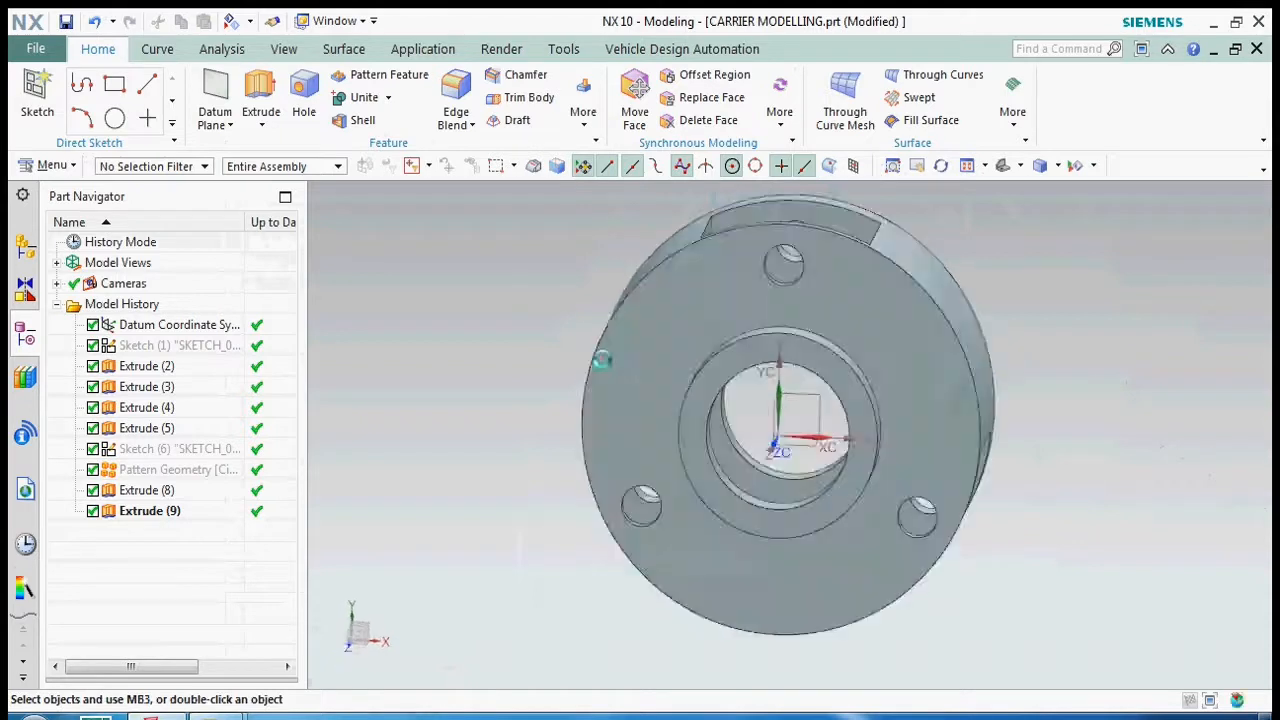
{"action": "key", "text": "ctrl+alt+f"}
{"action": "middle_click_drag", "start_coordinate": [625, 290], "coordinate": [668, 392]}
{"action": "key", "text": "F8"}
{"action": "scroll", "coordinate": [703, 484], "scroll_direction": "down", "scroll_amount": 4}
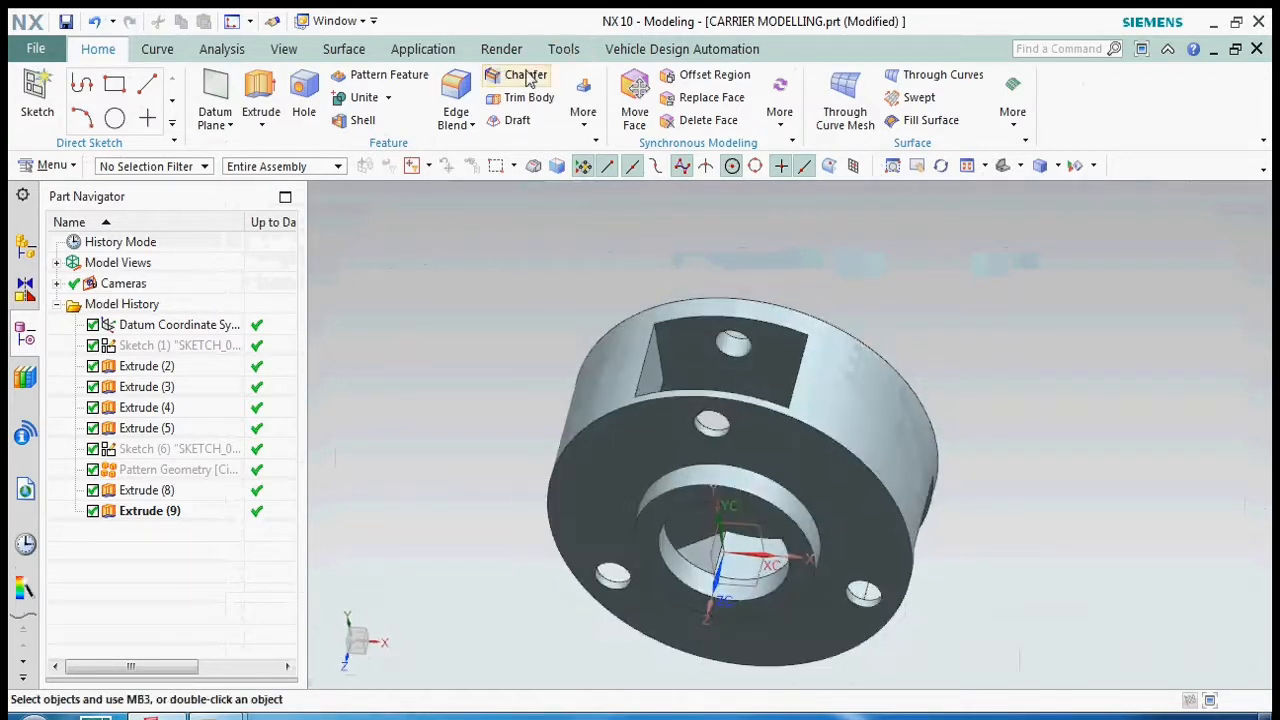
- Start an edge blend and select the four corner edges of the first rectangular window
{"action": "left_click", "coordinate": [457, 90]}
{"action": "scroll", "coordinate": [663, 343], "scroll_direction": "up", "scroll_amount": 4}
{"action": "left_click", "coordinate": [655, 348]}
{"action": "scroll", "coordinate": [608, 323], "scroll_direction": "down", "scroll_amount": 4}
{"action": "middle_click_drag", "start_coordinate": [608, 330], "coordinate": [573, 535]}
{"action": "scroll", "coordinate": [573, 525], "scroll_direction": "up", "scroll_amount": 4}
{"action": "left_click", "coordinate": [577, 540]}
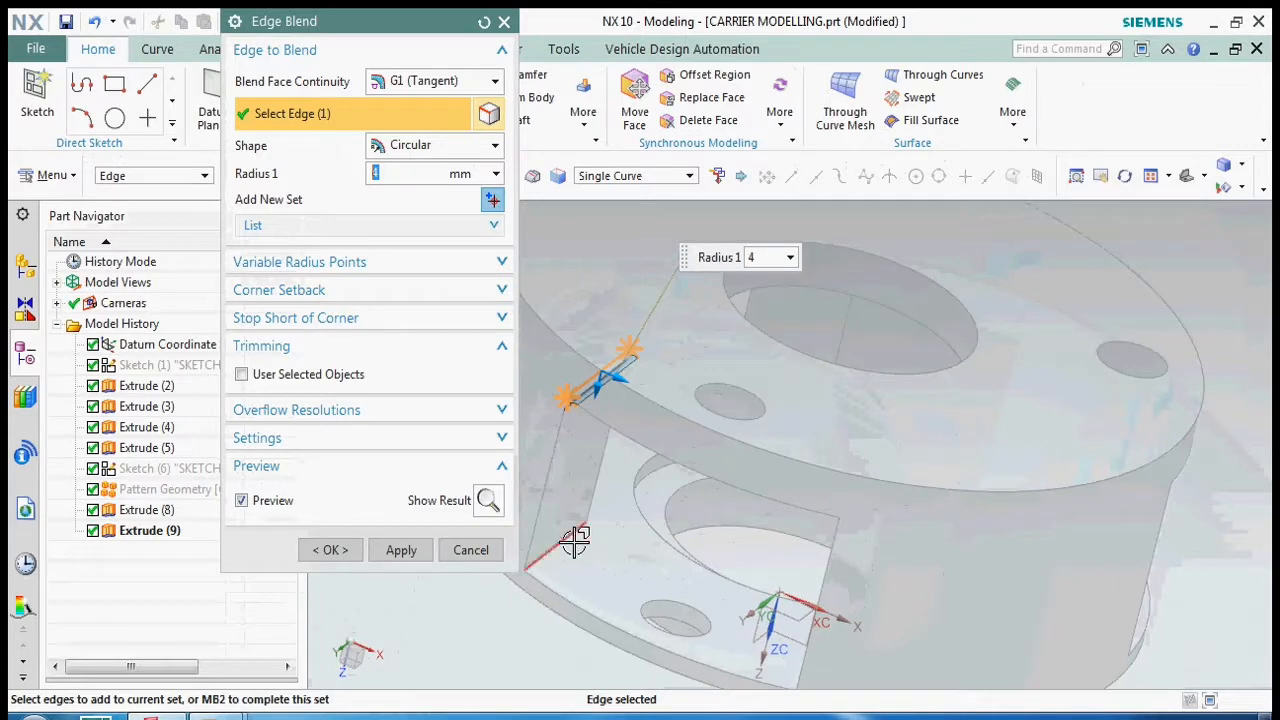
{"action": "scroll", "coordinate": [574, 490], "scroll_direction": "down", "scroll_amount": 4}
{"action": "scroll", "coordinate": [773, 555], "scroll_direction": "up", "scroll_amount": 4}
{"action": "left_click", "coordinate": [712, 518]}
{"action": "scroll", "coordinate": [654, 563], "scroll_direction": "down", "scroll_amount": 4}
{"action": "middle_click_drag", "start_coordinate": [654, 563], "coordinate": [697, 377]}
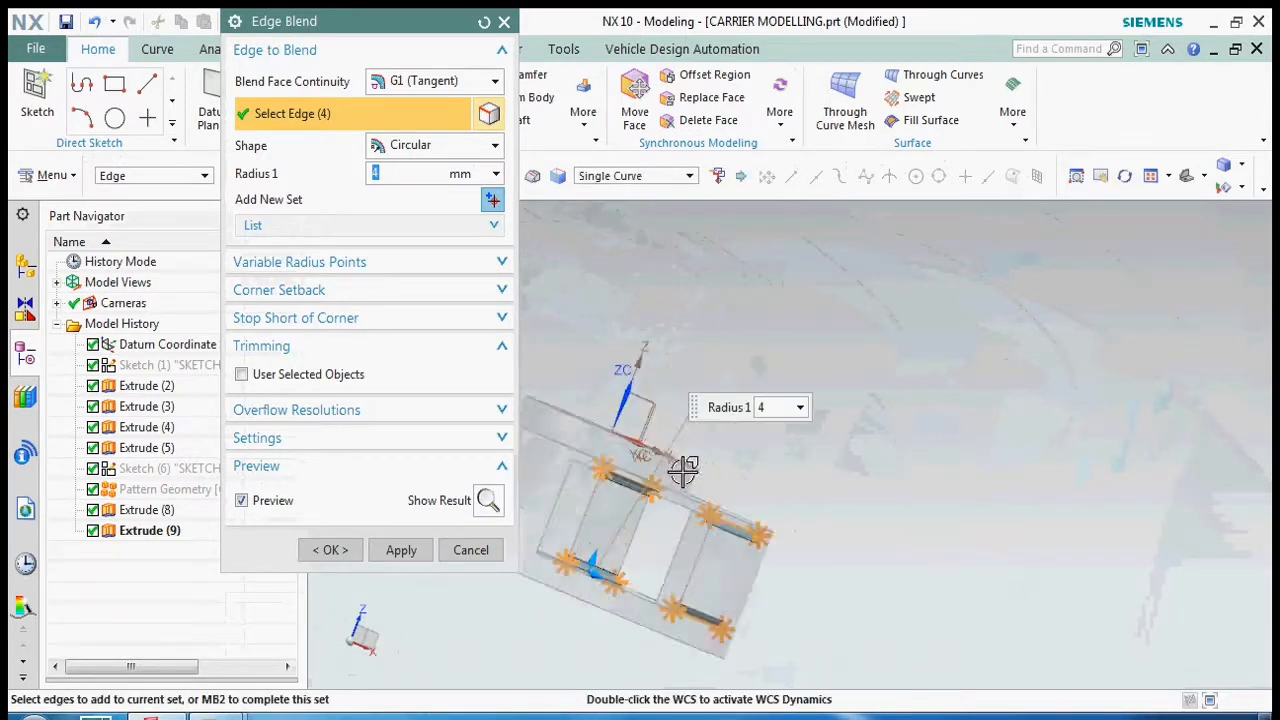
- Add the four corner edges of the second rectangular window to the edge blend
{"action": "scroll", "coordinate": [683, 470], "scroll_direction": "up", "scroll_amount": 4}
{"action": "left_click", "coordinate": [754, 489]}
{"action": "scroll", "coordinate": [754, 489], "scroll_direction": "down", "scroll_amount": 4}
{"action": "scroll", "coordinate": [686, 634], "scroll_direction": "up", "scroll_amount": 3}
{"action": "left_click", "coordinate": [683, 590]}
{"action": "scroll", "coordinate": [683, 590], "scroll_direction": "down", "scroll_amount": 3}
{"action": "middle_click_drag", "start_coordinate": [683, 590], "coordinate": [620, 521]}
{"action": "left_click", "coordinate": [653, 613]}
{"action": "scroll", "coordinate": [653, 613], "scroll_direction": "down", "scroll_amount": 4}
{"action": "scroll", "coordinate": [609, 503], "scroll_direction": "up", "scroll_amount": 5}
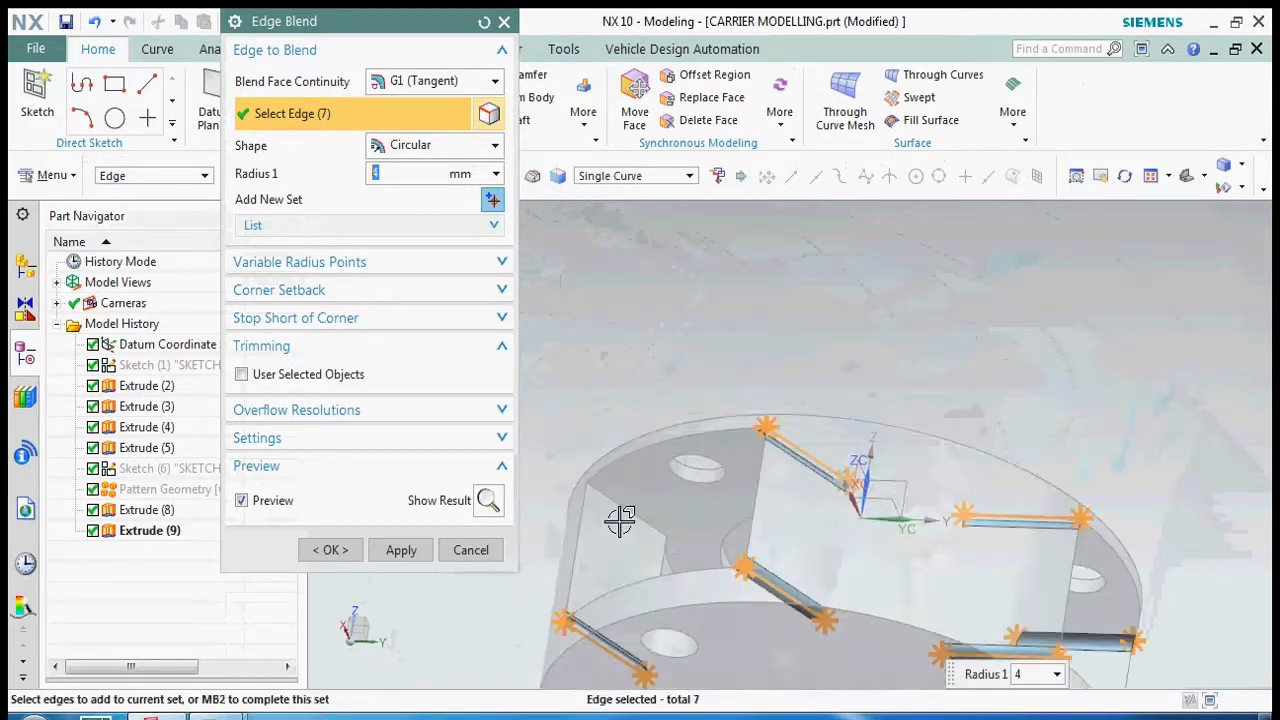
{"action": "left_click", "coordinate": [620, 521]}
{"action": "scroll", "coordinate": [606, 363], "scroll_direction": "down", "scroll_amount": 3}
{"action": "middle_click_drag", "start_coordinate": [606, 363], "coordinate": [657, 503]}
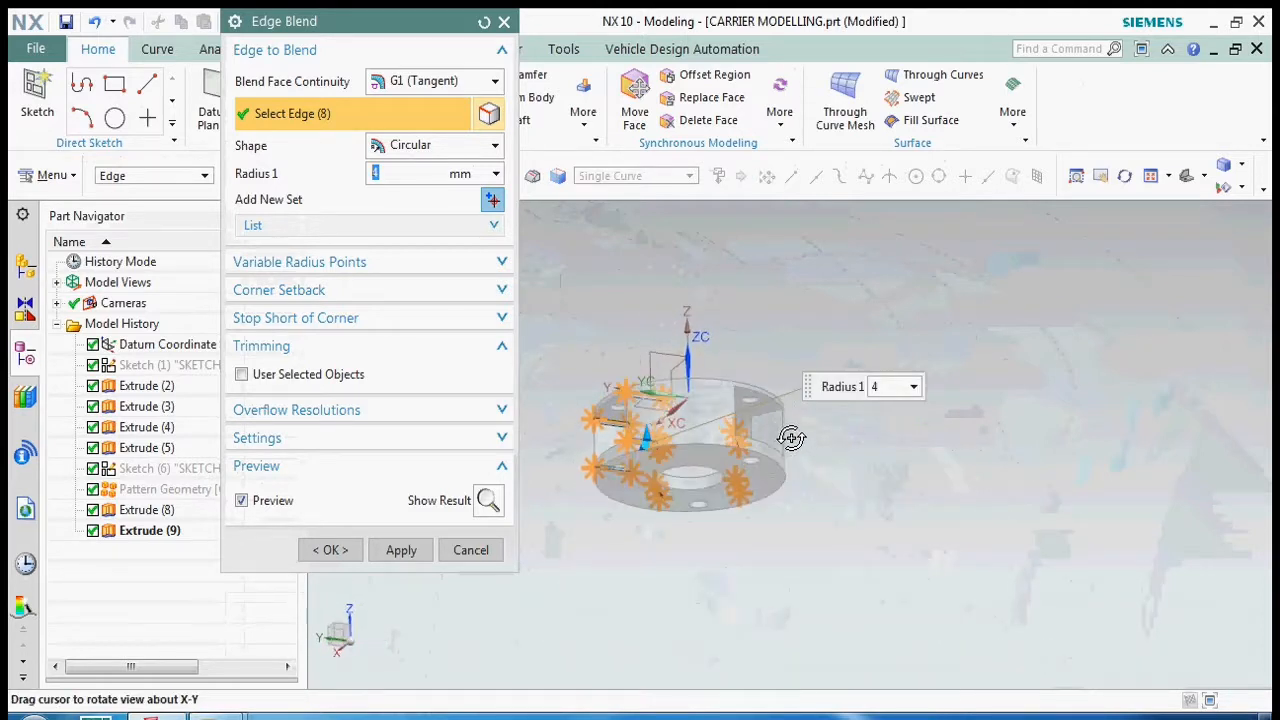
- Add the third window's four corner edges to the blend and apply it with a radius of 8 mm
{"action": "left_click_drag", "start_coordinate": [791, 438], "coordinate": [791, 438]}
{"action": "scroll", "coordinate": [768, 430], "scroll_direction": "up", "scroll_amount": 5}
{"action": "left_click", "coordinate": [749, 414]}
{"action": "scroll", "coordinate": [749, 414], "scroll_direction": "down", "scroll_amount": 4}
{"action": "scroll", "coordinate": [731, 463], "scroll_direction": "up", "scroll_amount": 5}
{"action": "middle_click_drag", "start_coordinate": [726, 474], "coordinate": [617, 511]}
{"action": "scroll", "coordinate": [783, 473], "scroll_direction": "down", "scroll_amount": 5}
{"action": "scroll", "coordinate": [617, 511], "scroll_direction": "up", "scroll_amount": 5}
{"action": "left_click", "coordinate": [620, 566]}
{"action": "scroll", "coordinate": [620, 566], "scroll_direction": "down", "scroll_amount": 4}
{"action": "middle_click_drag", "start_coordinate": [620, 566], "coordinate": [575, 503]}
{"action": "scroll", "coordinate": [580, 507], "scroll_direction": "up", "scroll_amount": 5}
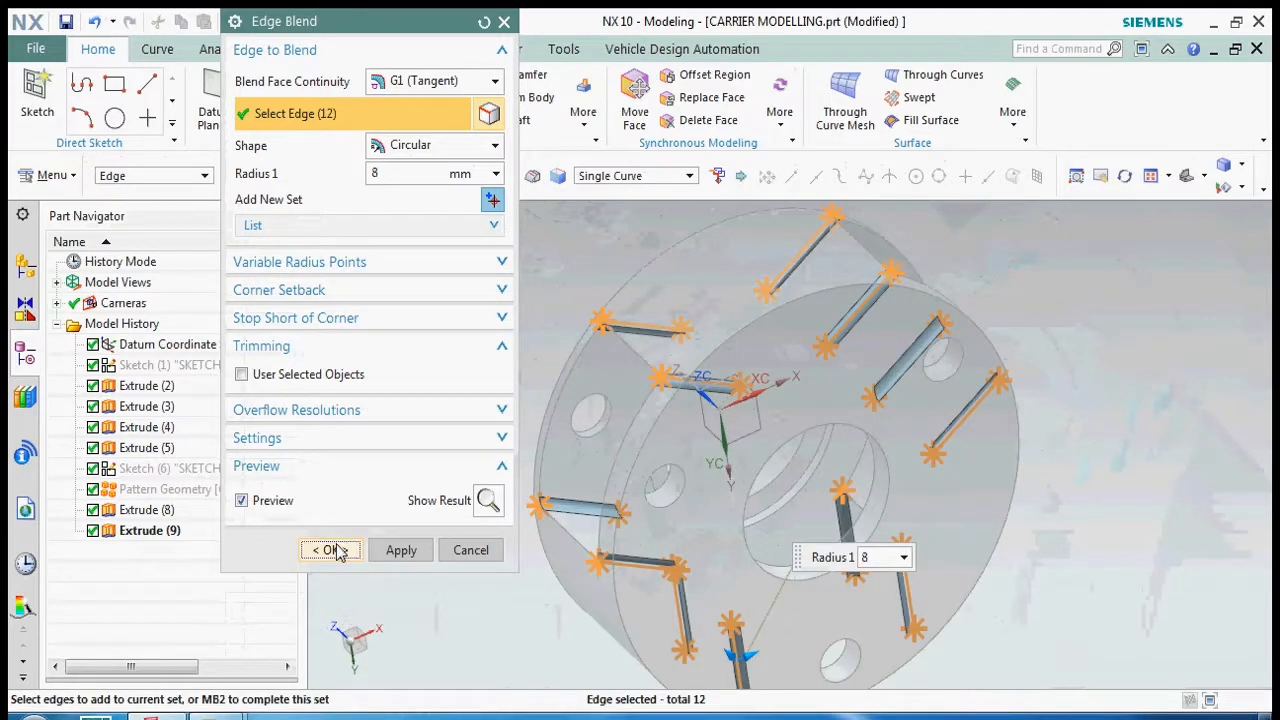
{"action": "left_click", "coordinate": [331, 550]}
- Check the rounded window corners from the side and from below, and save the part
{"action": "middle_click_drag", "start_coordinate": [780, 430], "coordinate": [820, 422]}
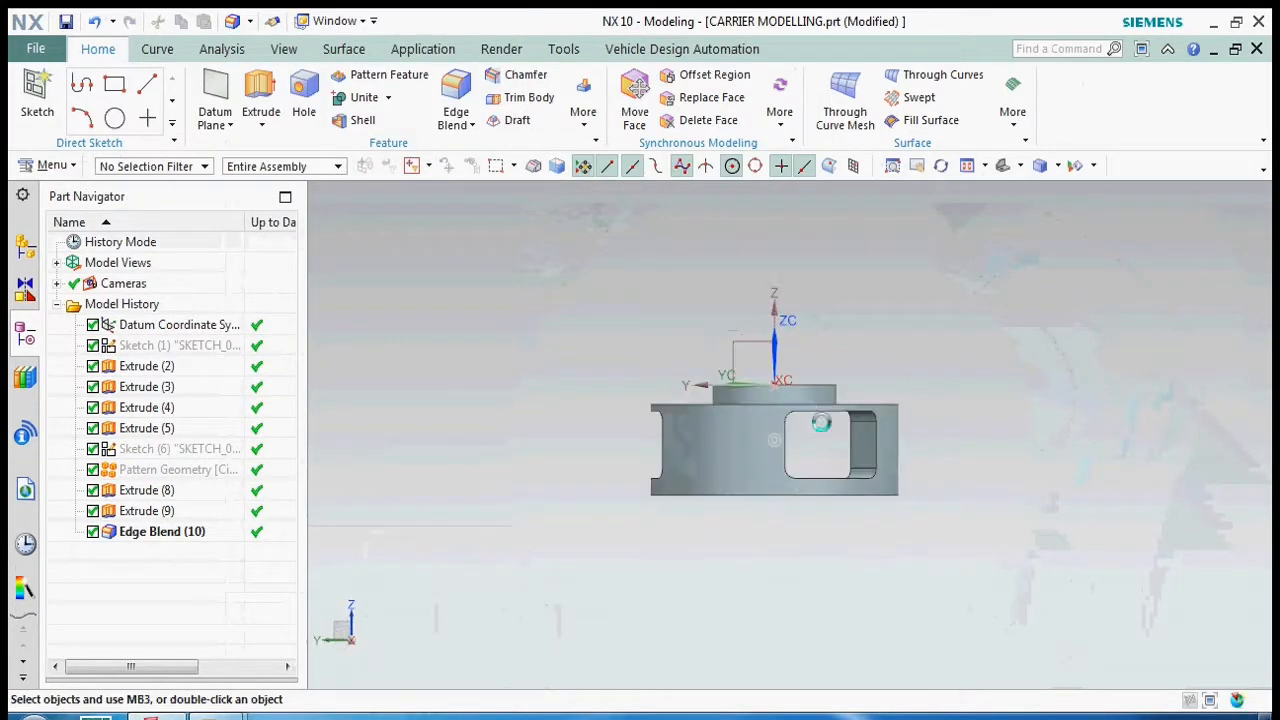
{"action": "middle_click_drag", "start_coordinate": [738, 436], "coordinate": [880, 448]}
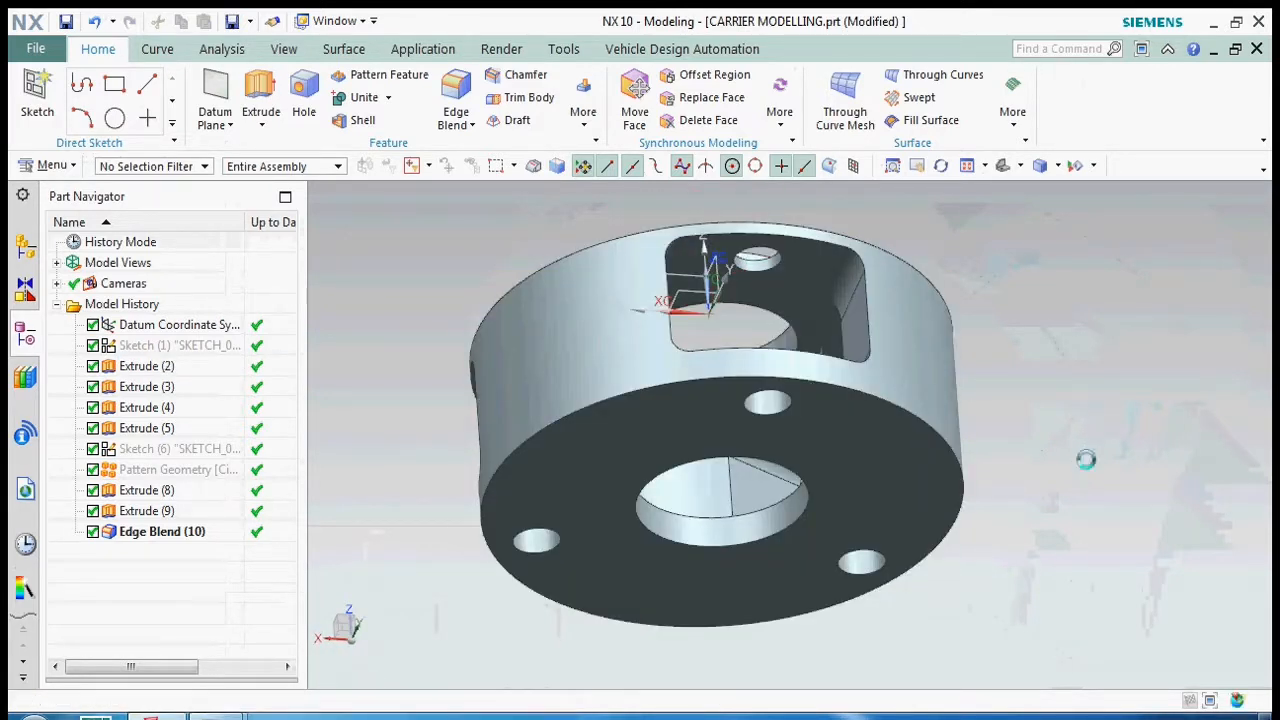
{"action": "key", "text": "ctrl+s"}
- View the carrier in studio shading with the datum coordinate system hidden, and restore the shaded display with edges
{"action": "right_click", "coordinate": [1086, 459]}
{"action": "left_click", "coordinate": [1093, 240]}
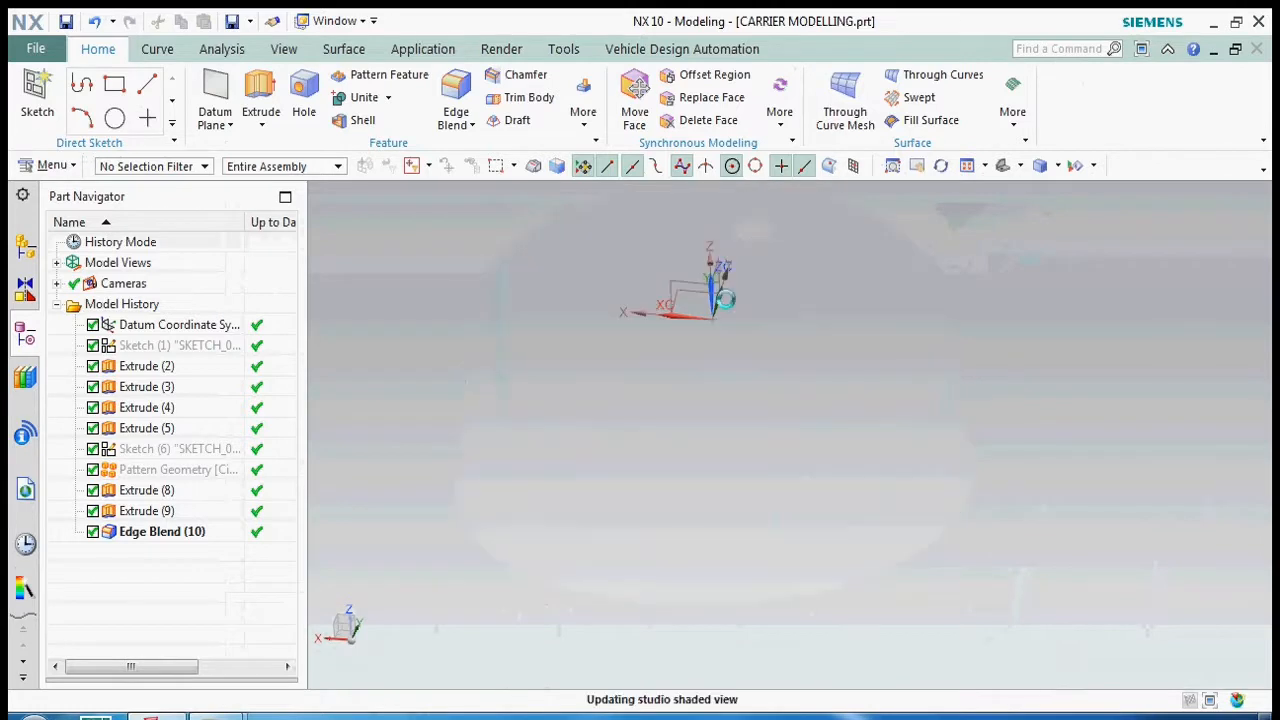
{"action": "mouse_move", "coordinate": [1037, 537]}
{"action": "middle_mouse_down"}
{"action": "mouse_move", "coordinate": [895, 497]}
{"action": "mouse_move", "coordinate": [894, 443]}
{"action": "mouse_move", "coordinate": [950, 497]}
{"action": "mouse_move", "coordinate": [943, 509]}
{"action": "mouse_move", "coordinate": [709, 337]}
{"action": "middle_mouse_up"}
{"action": "right_click", "coordinate": [709, 337]}
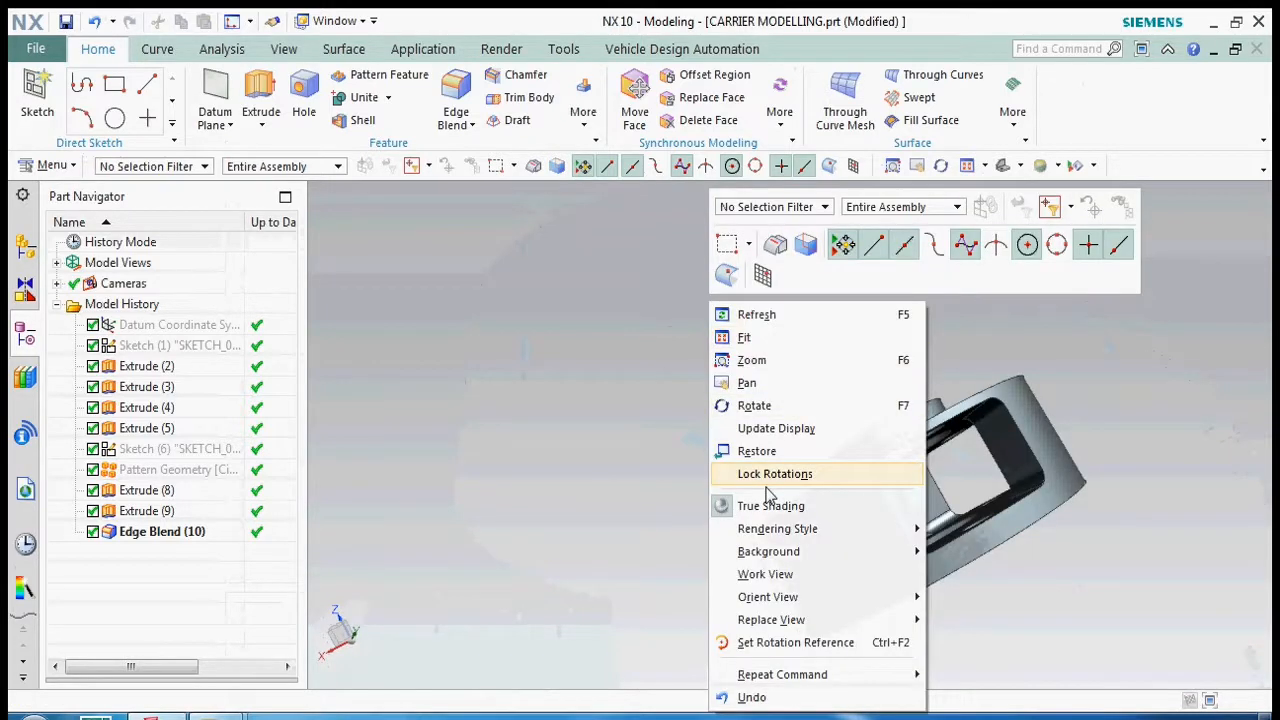
{"action": "left_click", "coordinate": [768, 476]}
- Inspect the carrier from several sides, save the part, and orient the view to the top
{"action": "middle_click_drag", "start_coordinate": [743, 451], "coordinate": [866, 497]}
{"action": "middle_click_drag", "start_coordinate": [965, 471], "coordinate": [1032, 446]}
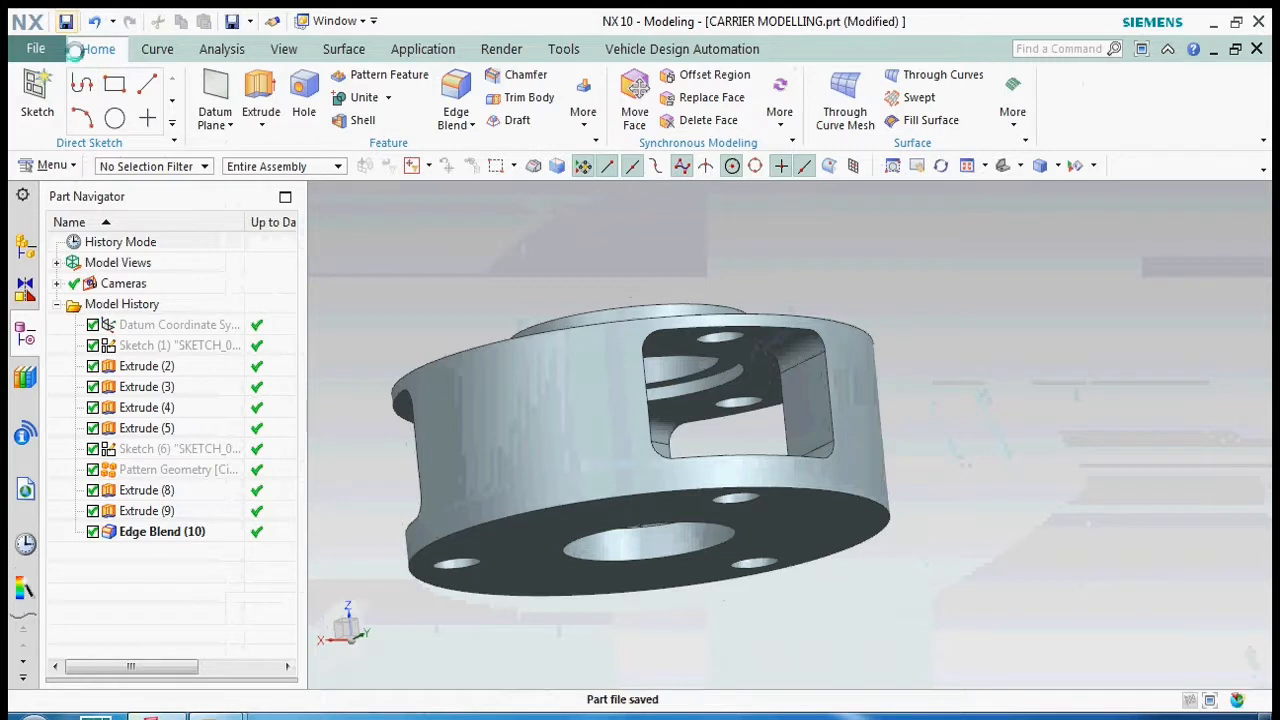
{"action": "middle_click_drag", "start_coordinate": [905, 426], "coordinate": [943, 437]}
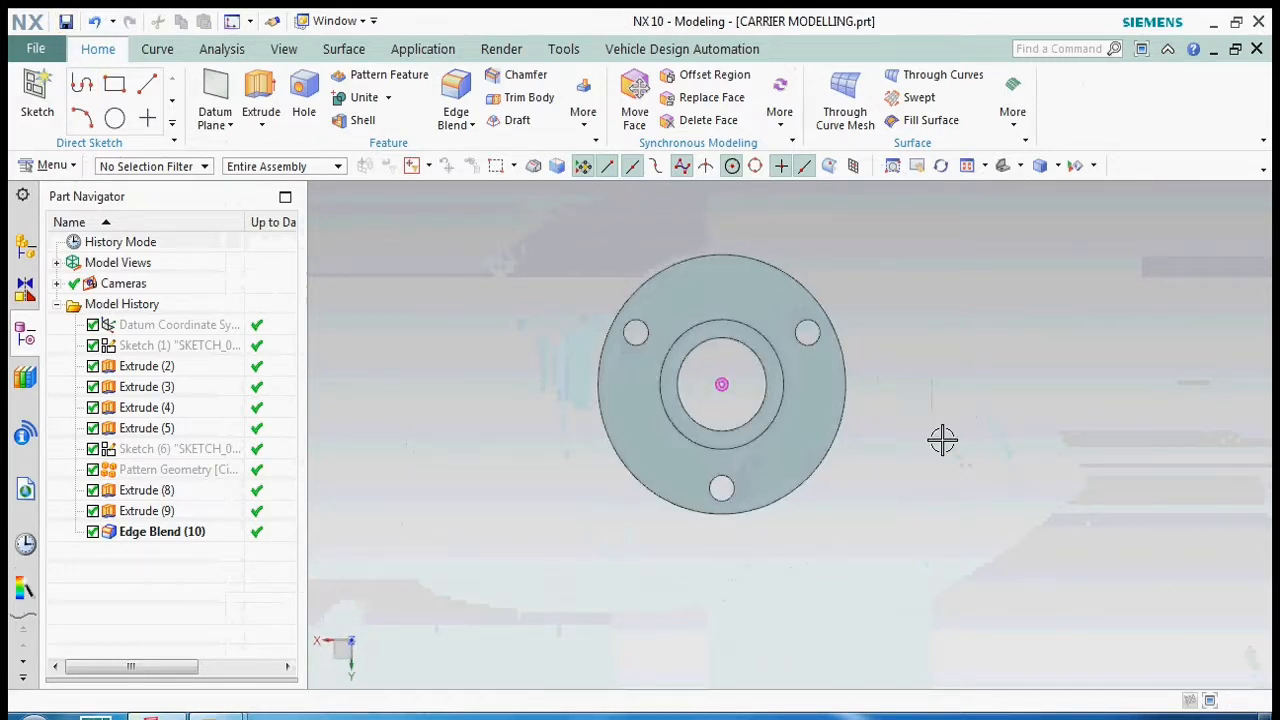
{"action": "key", "text": "ctrl+alt+t"}
{"action": "left_click", "coordinate": [484, 301]}
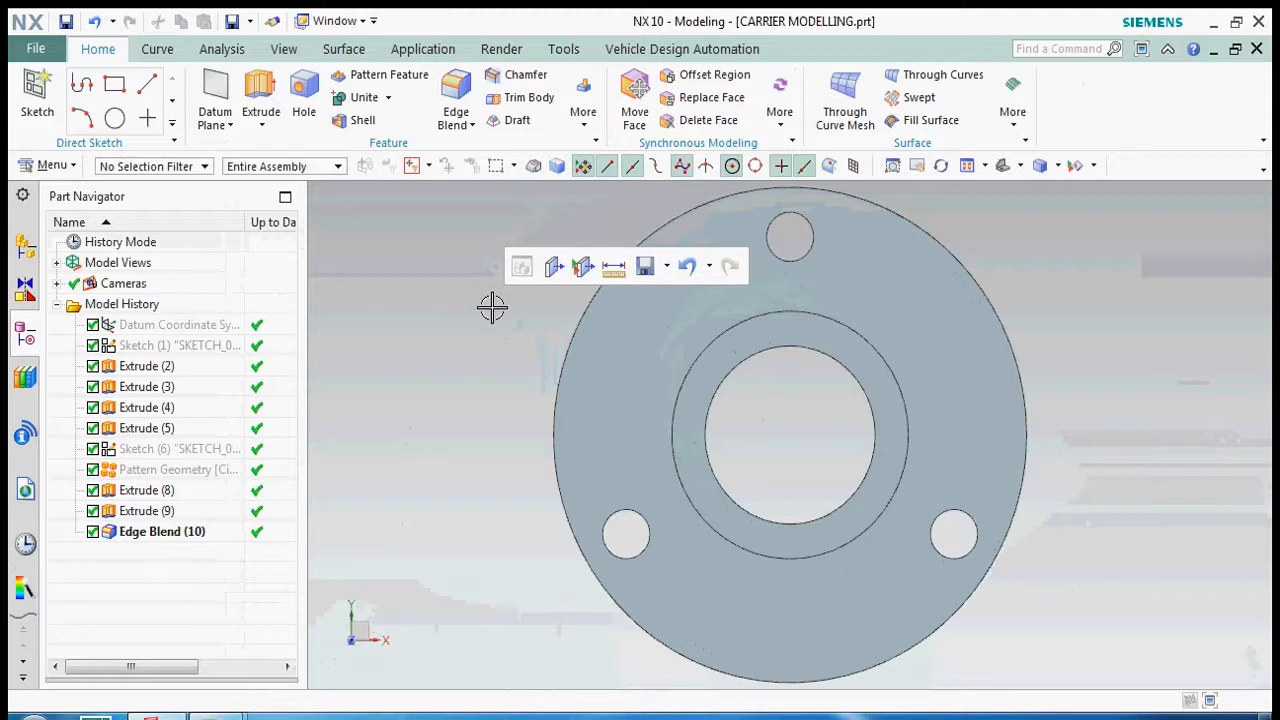
- Show only the central bore circle of the first sketch and save the part
{"action": "left_click", "coordinate": [534, 434]}
{"action": "key", "text": "ctrl+shift+k"}
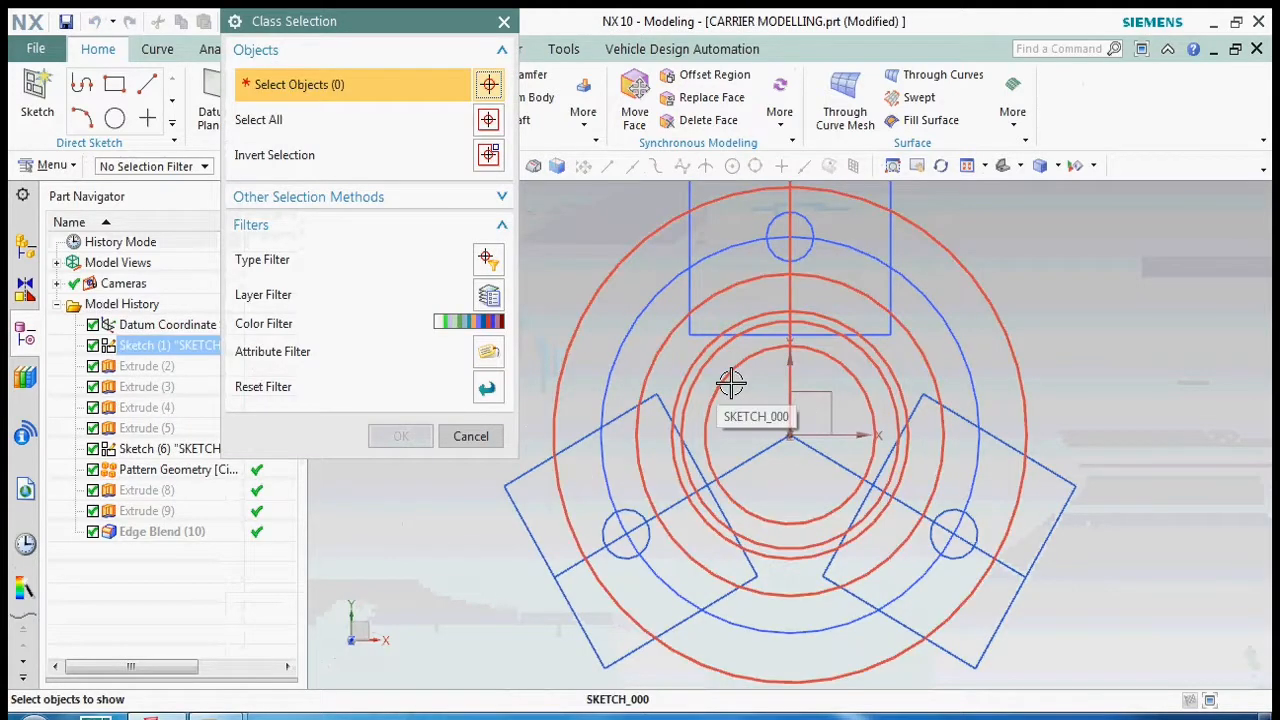
{"action": "left_click", "coordinate": [486, 259]}
{"action": "double_click", "coordinate": [291, 66]}
{"action": "left_click", "coordinate": [737, 449]}
{"action": "middle_click", "coordinate": [760, 490]}
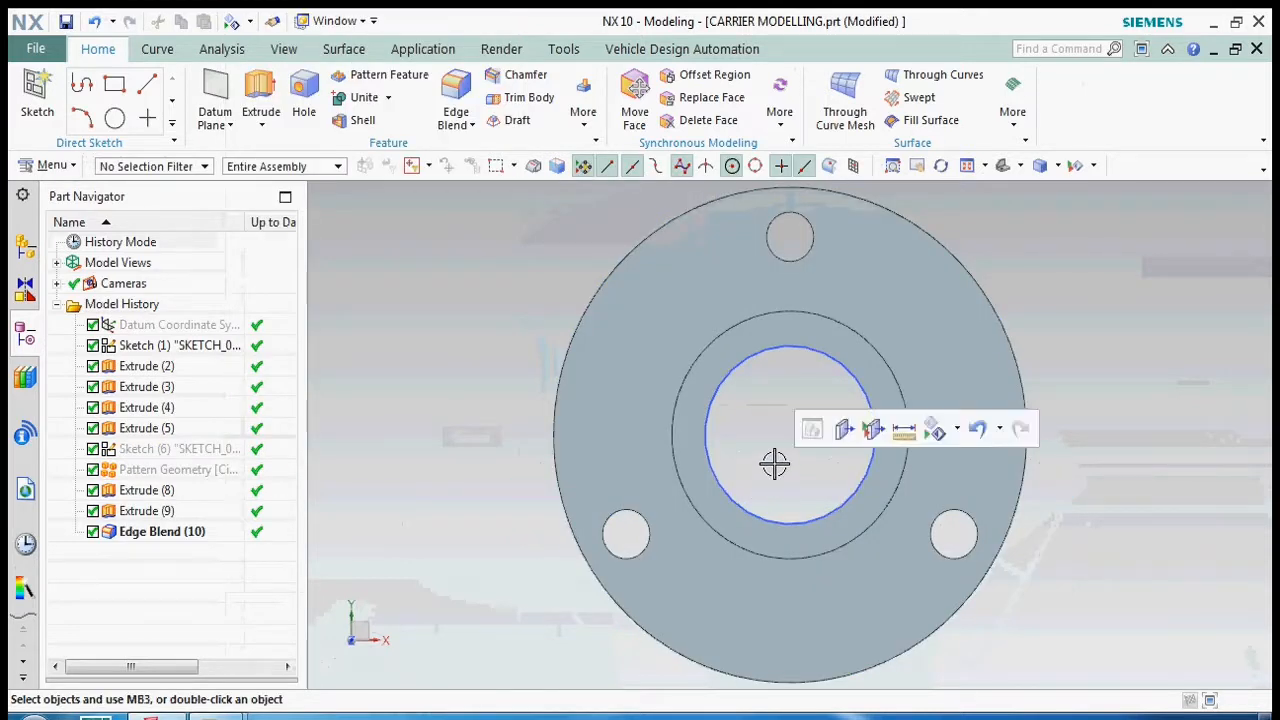
{"action": "key", "text": "ctrl+s"}
- Sketch a circle of 80 mm diameter concentric with the central bore
{"action": "left_click", "coordinate": [115, 118]}
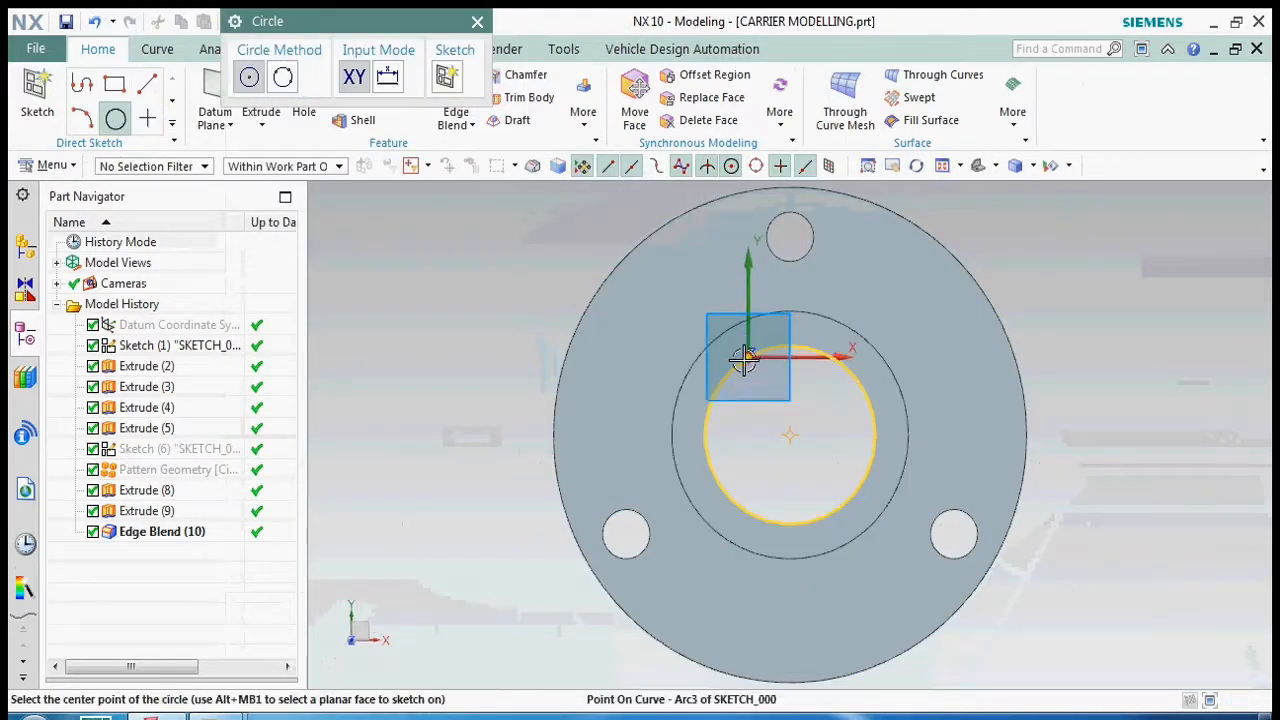
{"action": "left_click", "coordinate": [749, 356]}
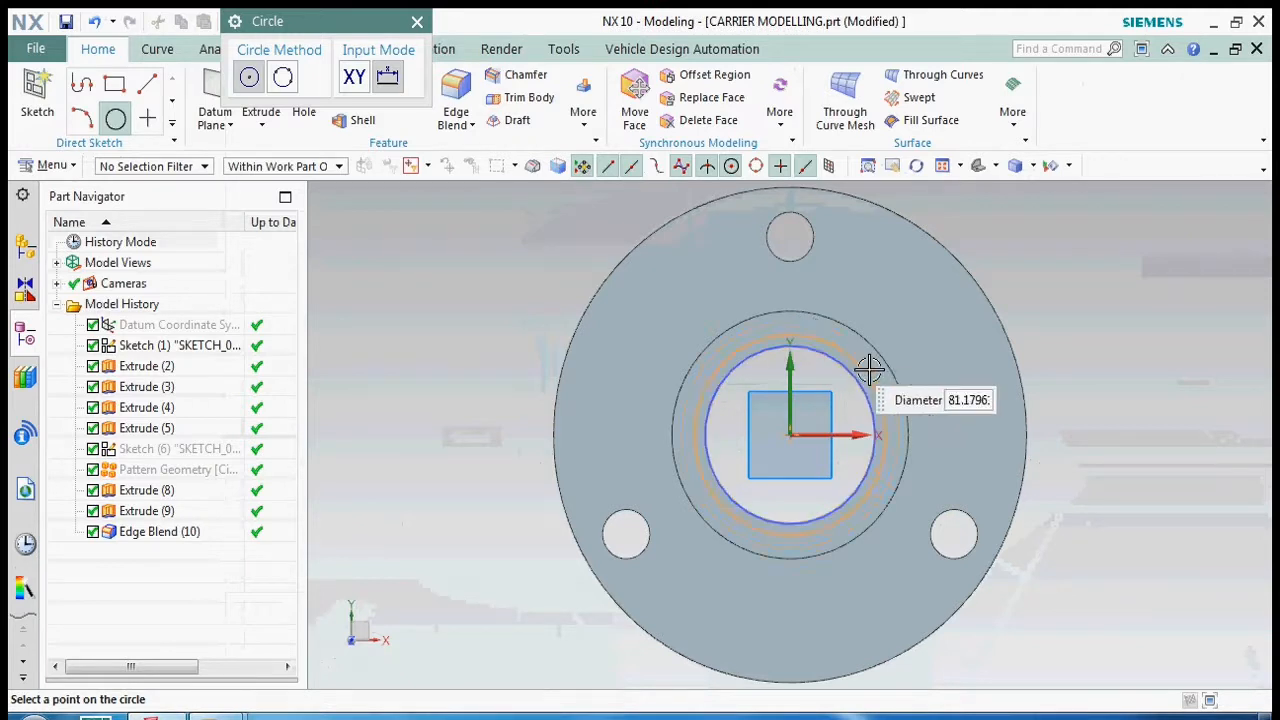
{"action": "scroll", "coordinate": [866, 366], "scroll_direction": "up", "scroll_amount": 5}
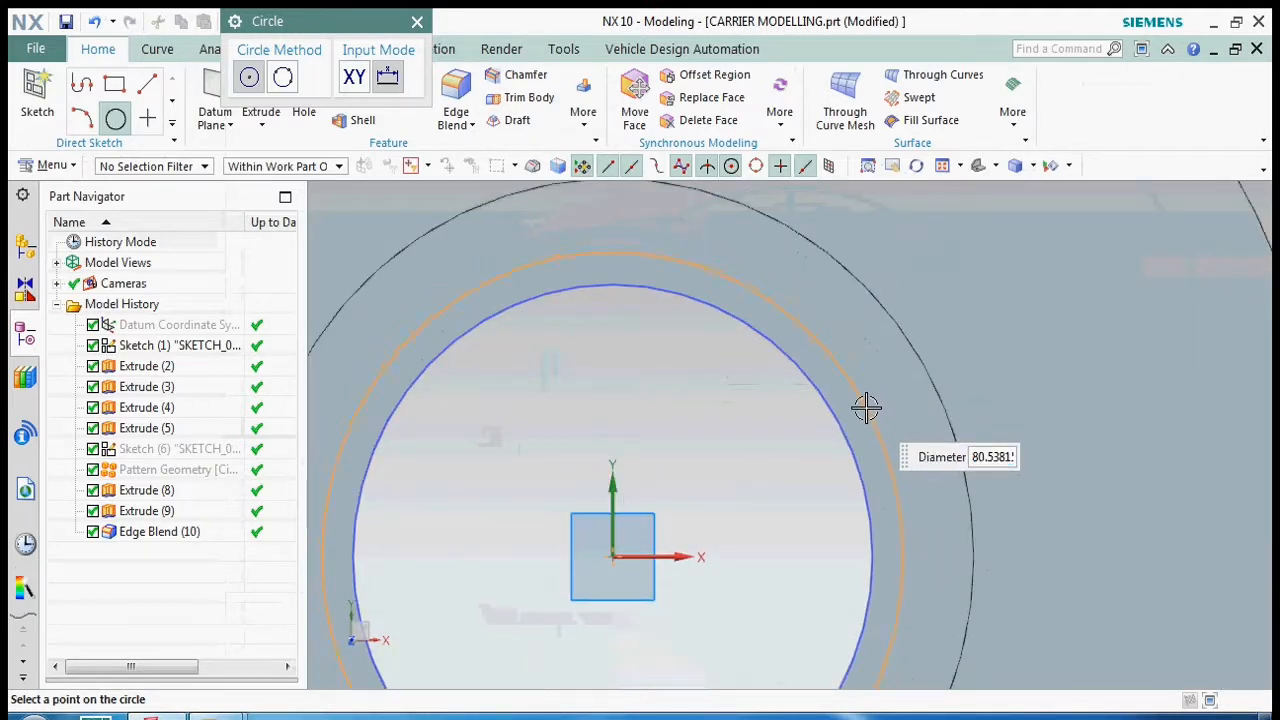
{"action": "type", "text": "80"}
{"action": "key", "text": "Return"}
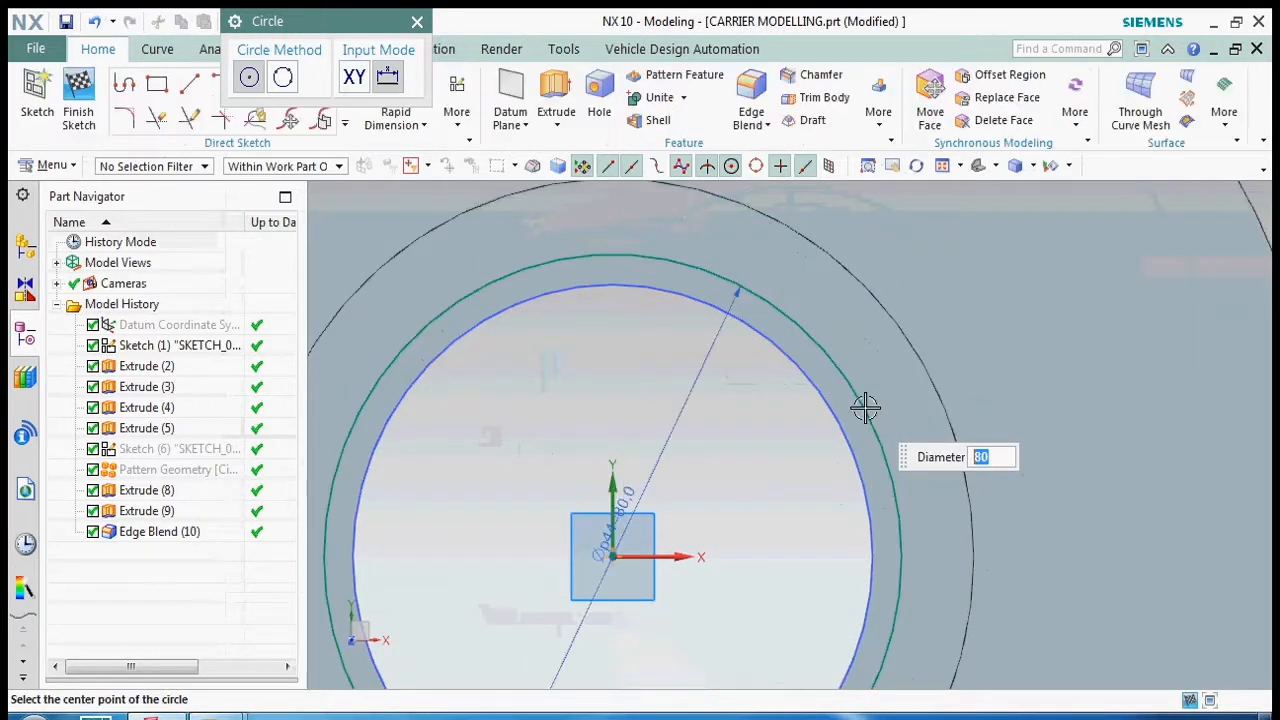
{"action": "key", "text": "Escape"}
{"action": "key", "text": "Escape"}
{"action": "scroll", "coordinate": [842, 374], "scroll_direction": "down", "scroll_amount": 3}
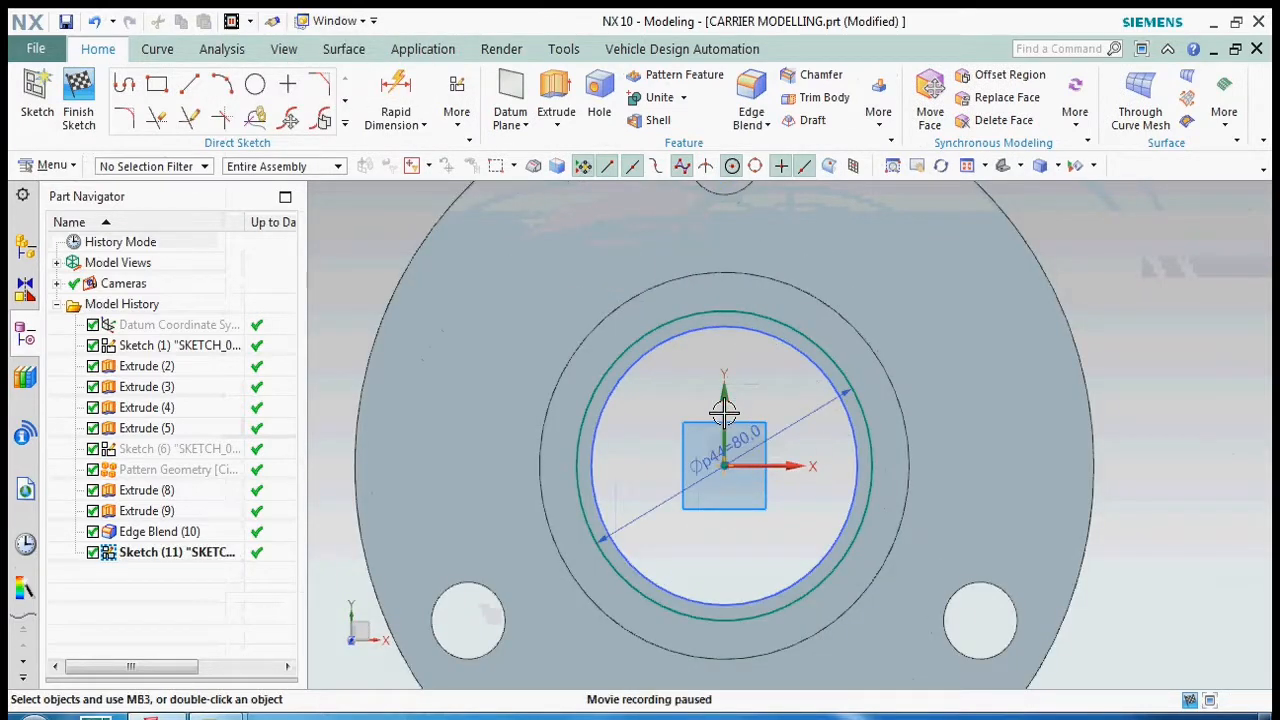
- Hide the first sketch's bore circle and keep the new 80 mm circle in view
{"action": "key", "text": "ctrl+z"}
{"action": "key", "text": "ctrl+b"}
{"action": "left_click", "coordinate": [738, 331]}
{"action": "middle_click", "coordinate": [740, 426]}
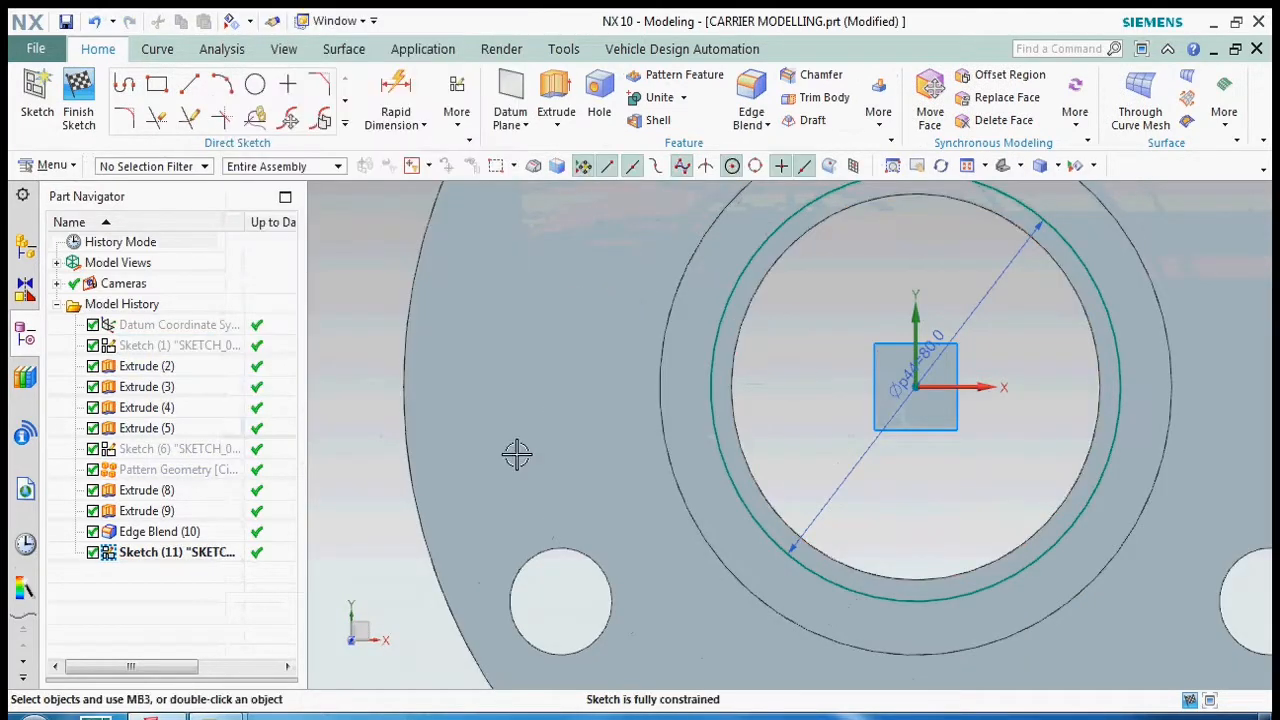
{"action": "right_click", "coordinate": [845, 311]}
{"action": "left_click", "coordinate": [909, 313]}
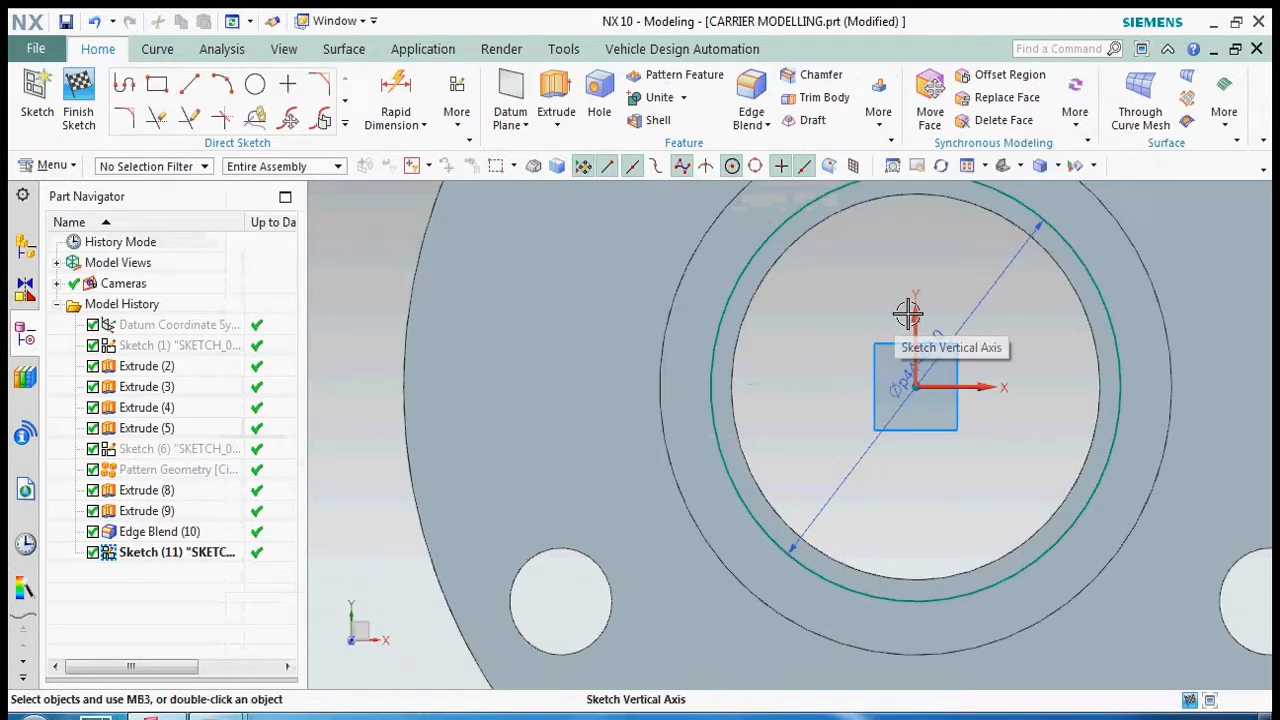
- Sketch a second circle from the sketch origin that coincides with the central bore edge
{"action": "left_click", "coordinate": [255, 86]}
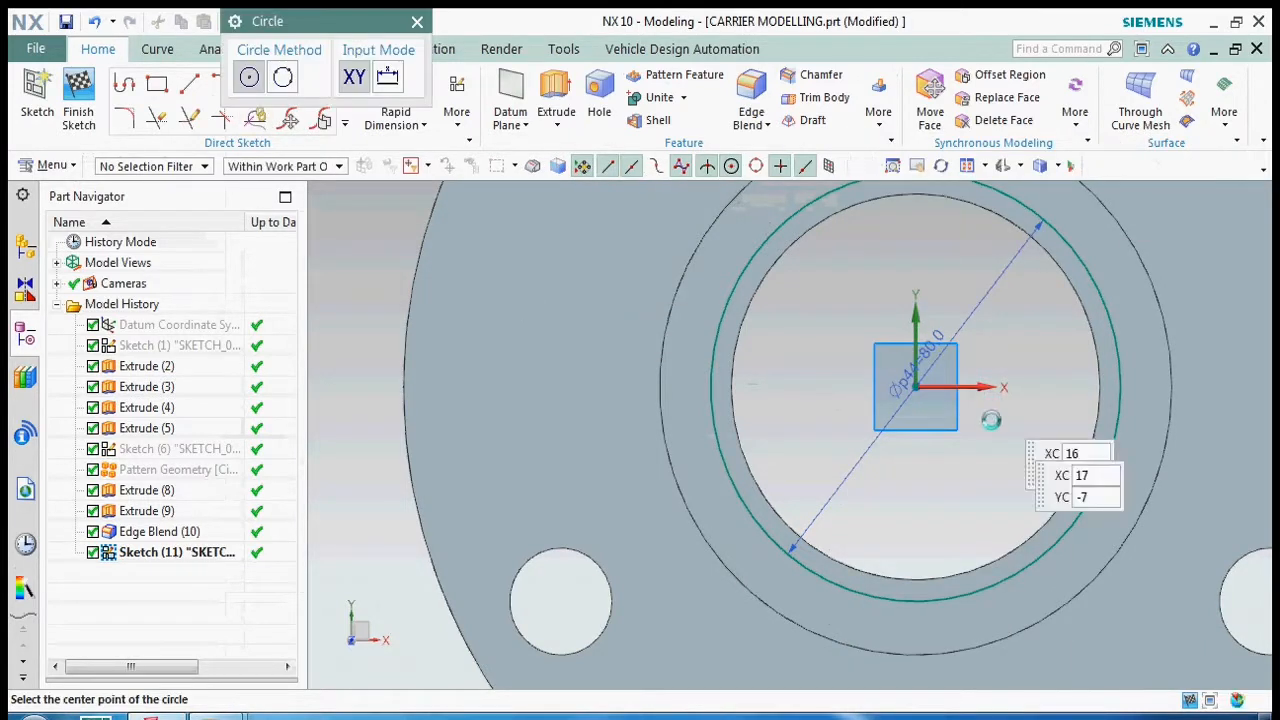
{"action": "left_click", "coordinate": [917, 384]}
{"action": "left_click", "coordinate": [809, 238]}
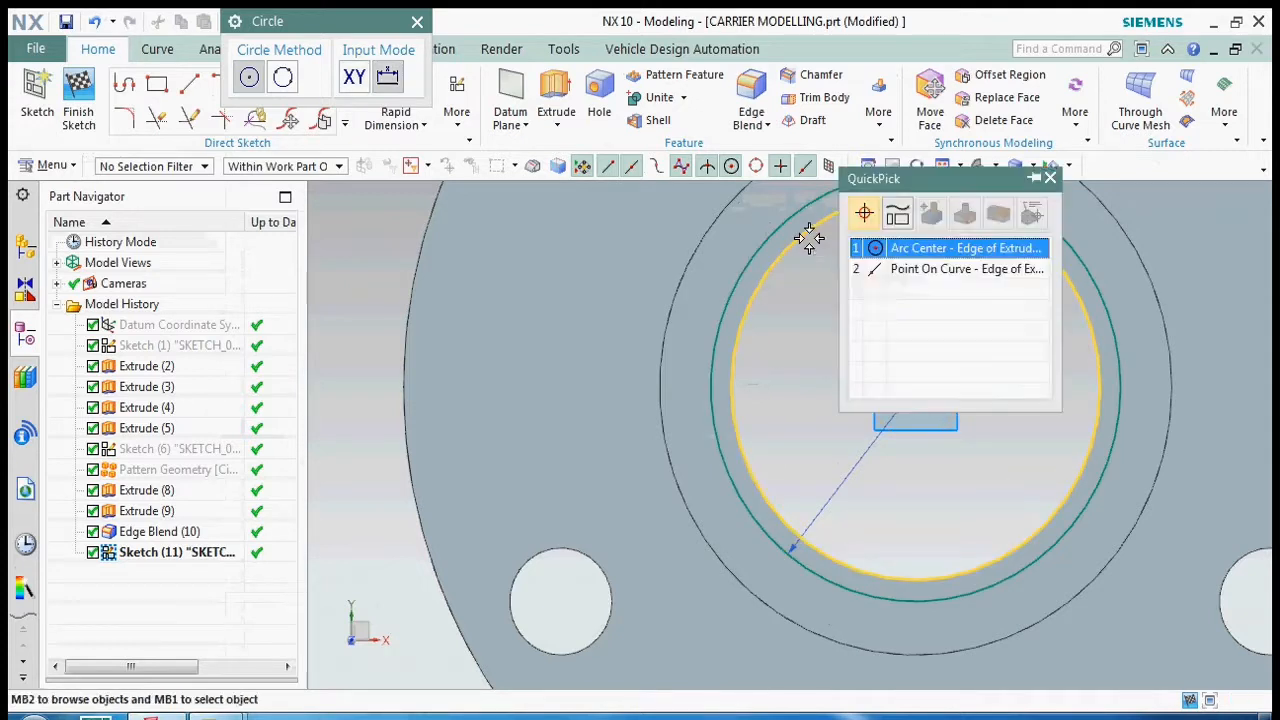
{"action": "left_click", "coordinate": [863, 270]}
{"action": "left_click", "coordinate": [417, 22]}
- Draw three lines from the circle center: a horizontal one about 47 mm long and two about 45 mm long at about 168° and 188°
{"action": "left_click", "coordinate": [190, 84]}
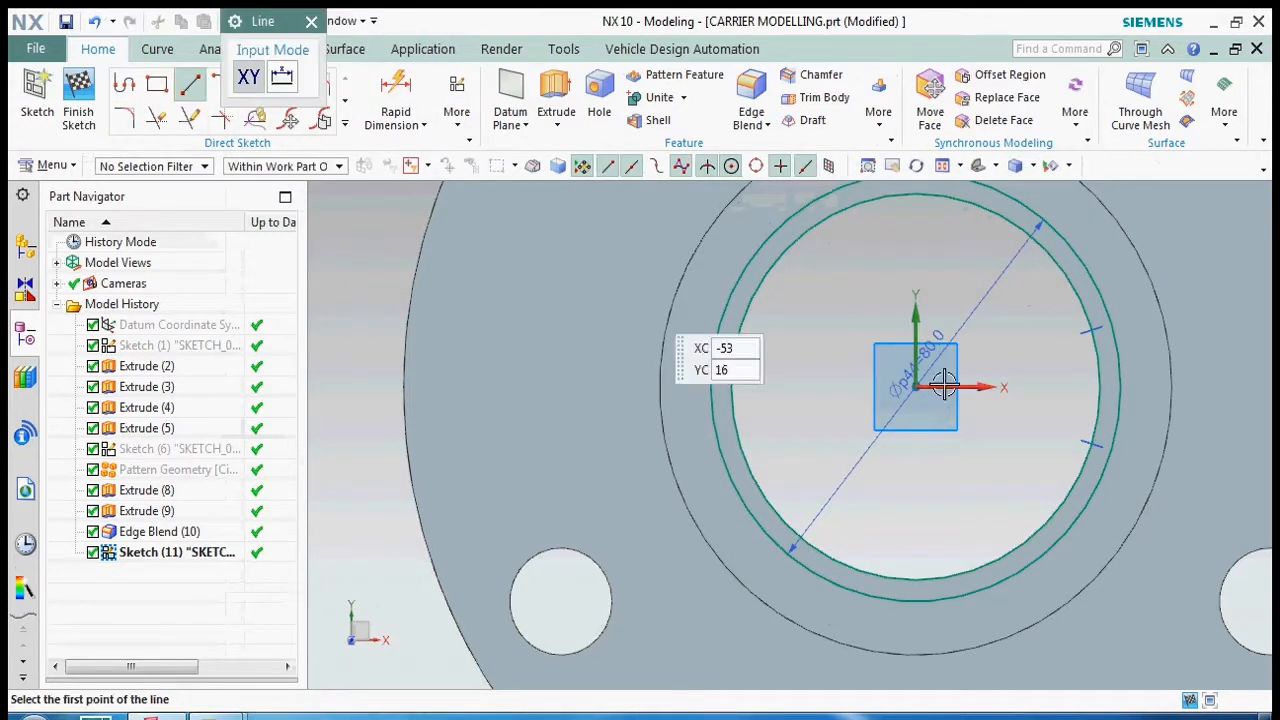
{"action": "left_click", "coordinate": [917, 387]}
{"action": "left_click", "coordinate": [677, 387]}
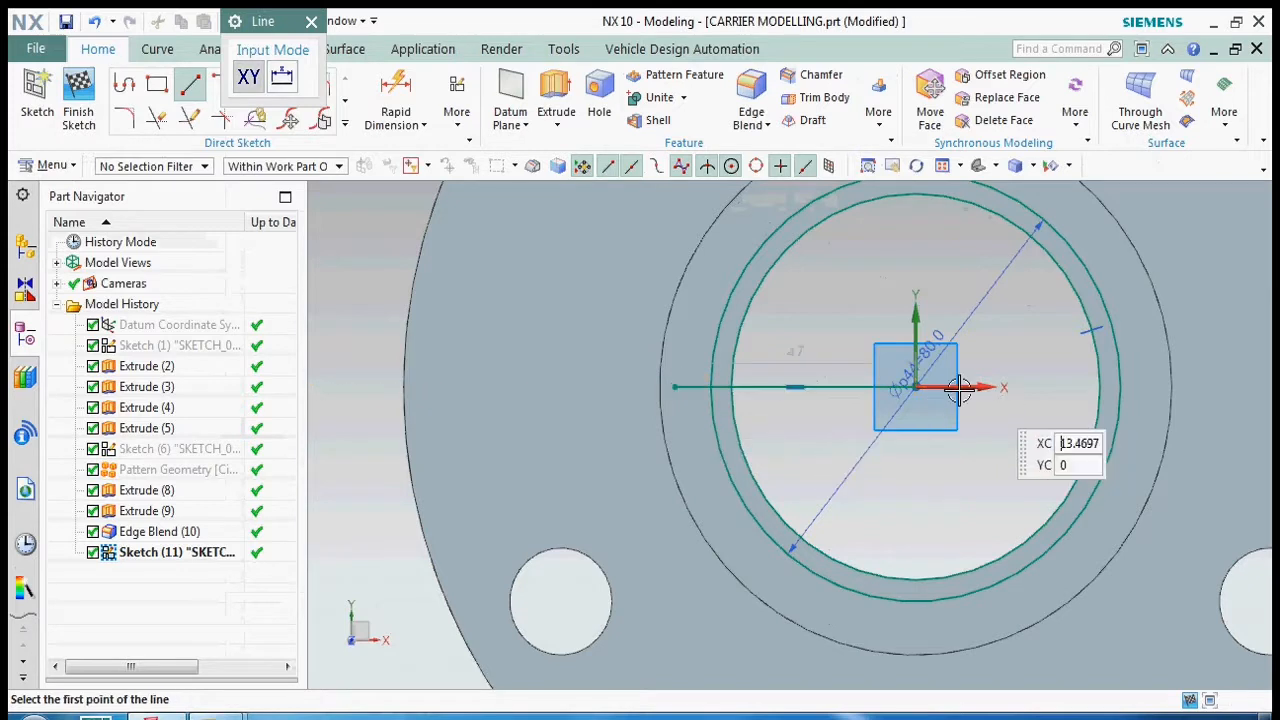
{"action": "left_click", "coordinate": [917, 387]}
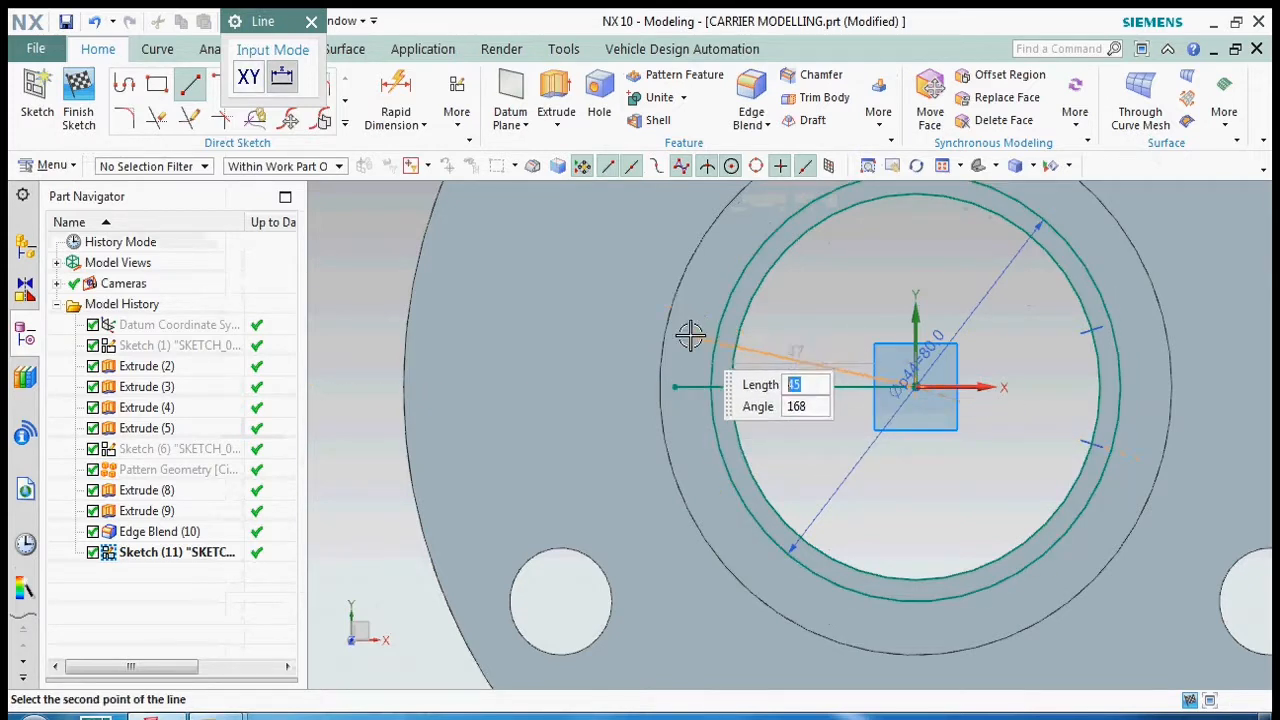
{"action": "left_click", "coordinate": [690, 337]}
{"action": "left_click", "coordinate": [917, 387]}
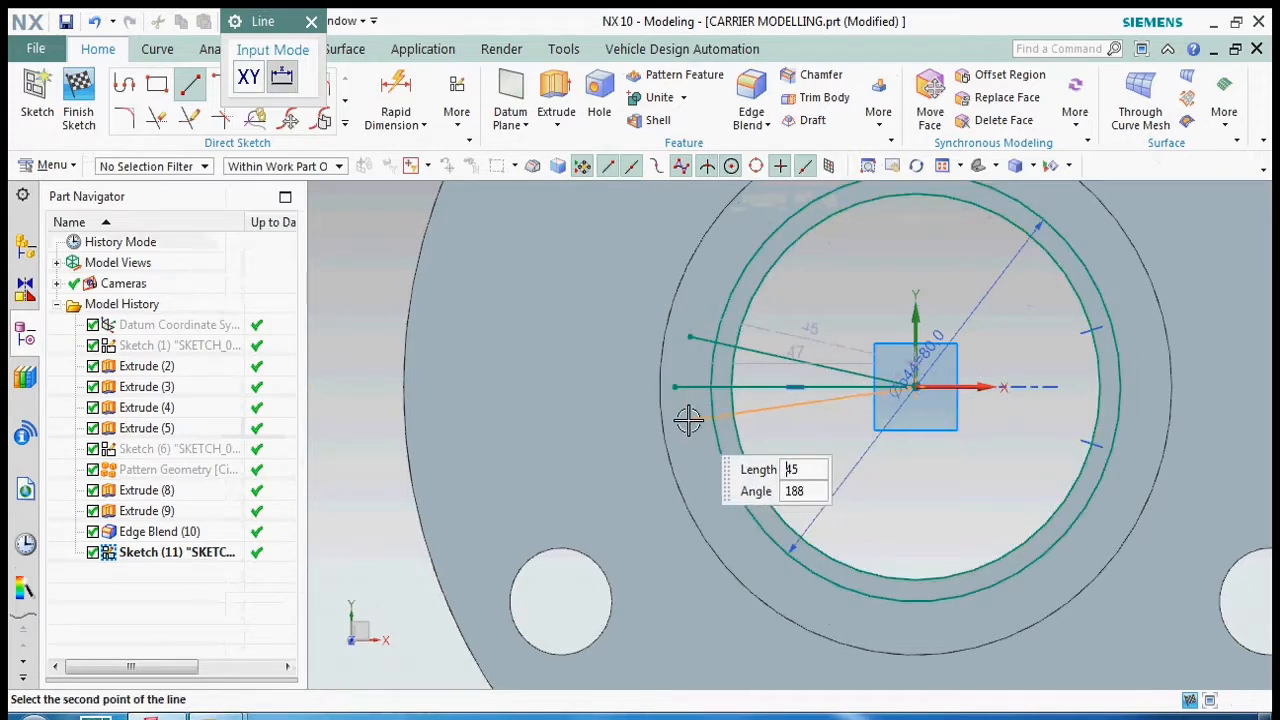
{"action": "left_click", "coordinate": [689, 421]}
{"action": "key", "text": "Escape"}
- Dimension the angle between the horizontal line and the lower slanted line as 5°
{"action": "left_click", "coordinate": [385, 105]}
{"action": "scroll", "coordinate": [698, 404], "scroll_direction": "up", "scroll_amount": 2}
{"action": "left_click", "coordinate": [753, 375]}
{"action": "key", "text": "Escape"}
{"action": "left_click", "coordinate": [398, 98]}
{"action": "left_click", "coordinate": [775, 379]}
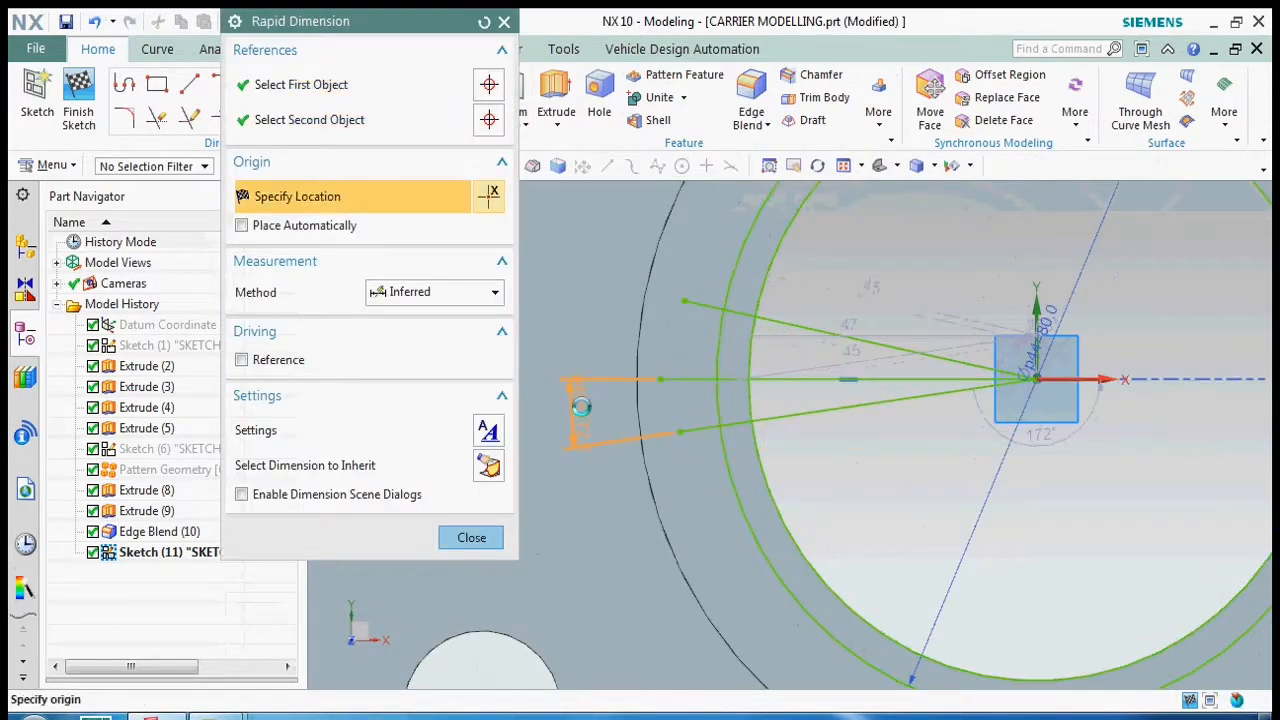
{"action": "left_click", "coordinate": [577, 402]}
{"action": "type", "text": "5"}
{"action": "key", "text": "Return"}
- Dimension the angle between the horizontal line and the upper slanted line as 5°
{"action": "left_click", "coordinate": [836, 335]}
{"action": "left_click", "coordinate": [785, 379]}
{"action": "left_click", "coordinate": [613, 311]}
{"action": "type", "text": "5"}
{"action": "key", "text": "Return"}
{"action": "key", "text": "Escape"}
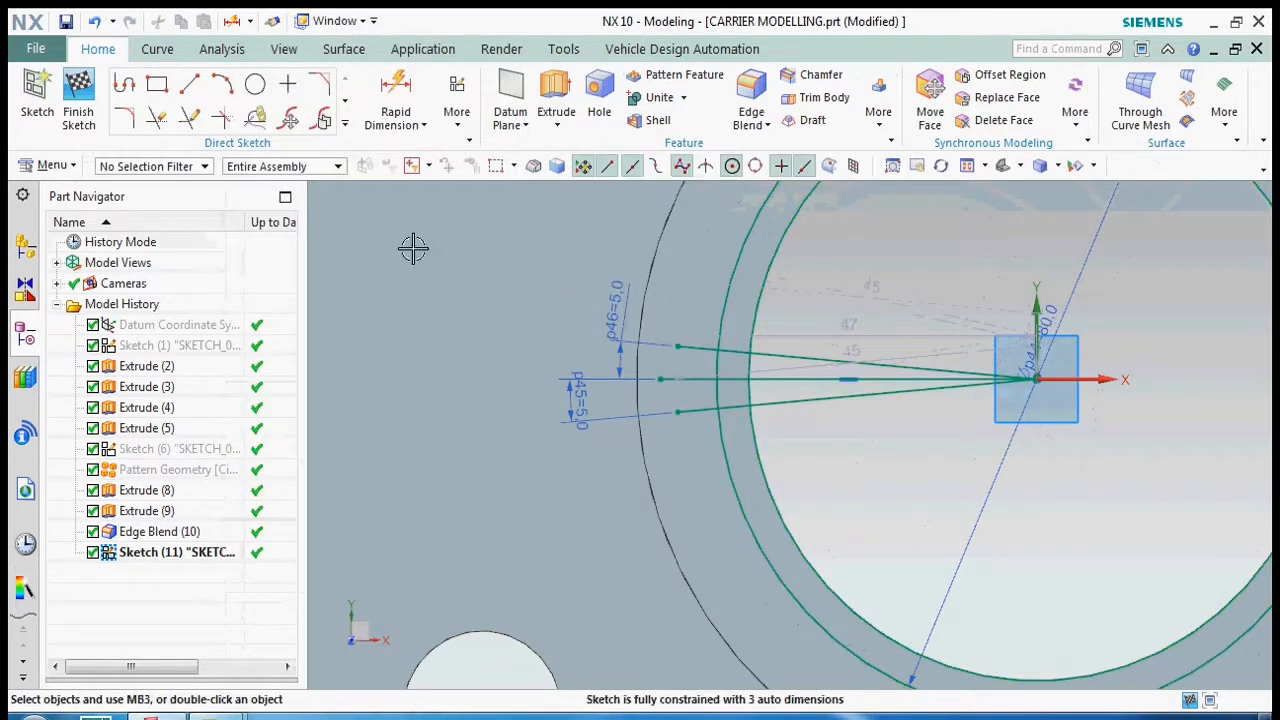
- Trim both slanted lines to the ring between the two circles and finish the sketch
{"action": "left_click", "coordinate": [160, 122]}
{"action": "left_click", "coordinate": [926, 396]}
{"action": "left_click", "coordinate": [926, 366]}
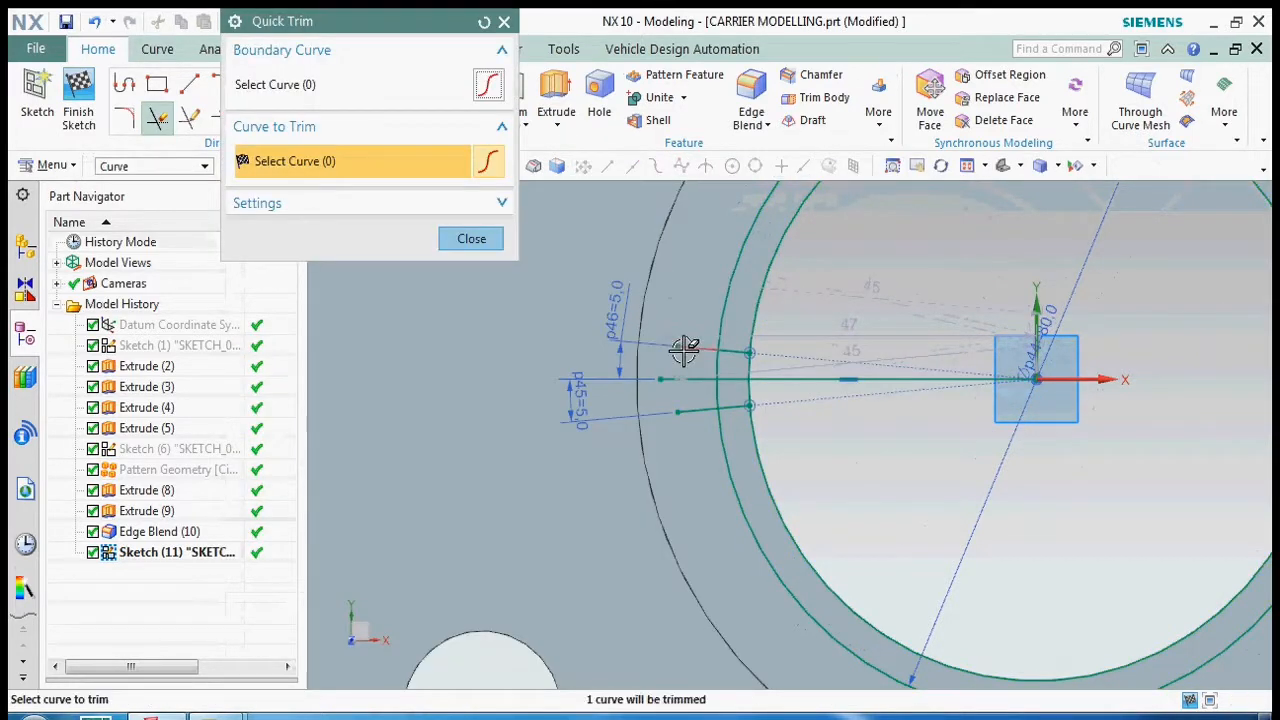
{"action": "left_click", "coordinate": [471, 240]}
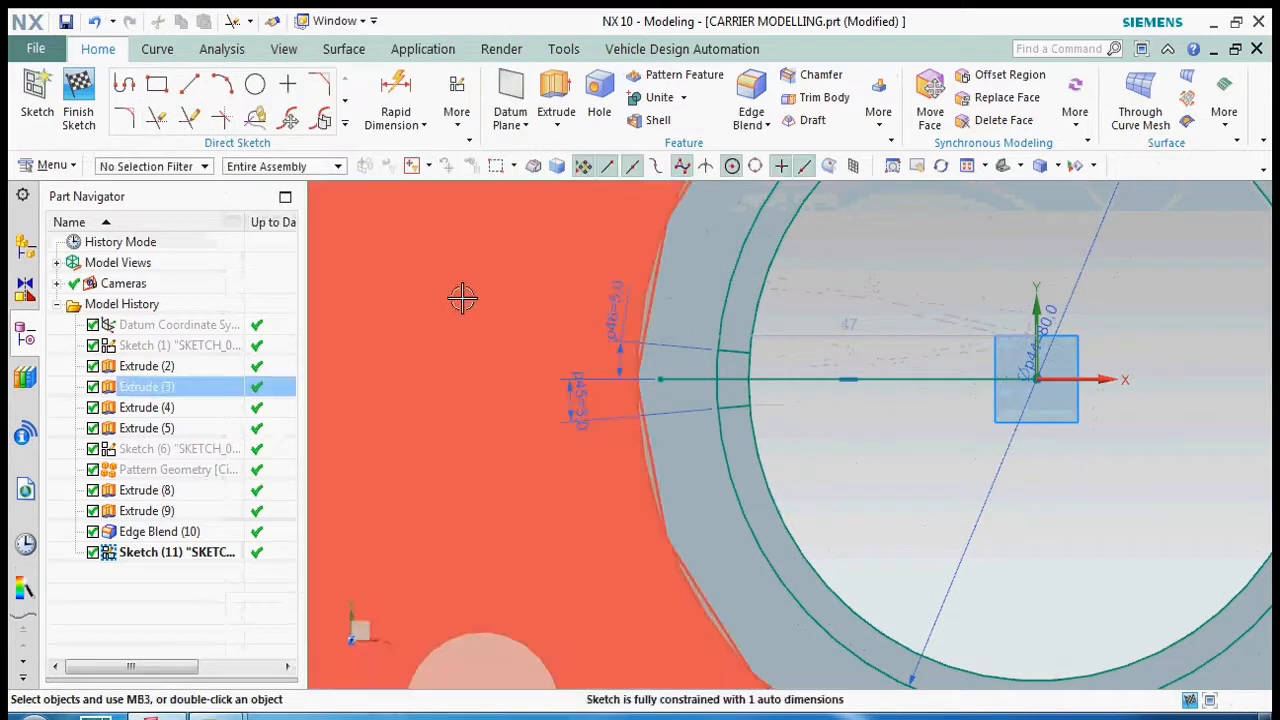
{"action": "left_click", "coordinate": [79, 100]}
{"action": "left_click", "coordinate": [904, 465]}
{"action": "left_click", "coordinate": [886, 311]}
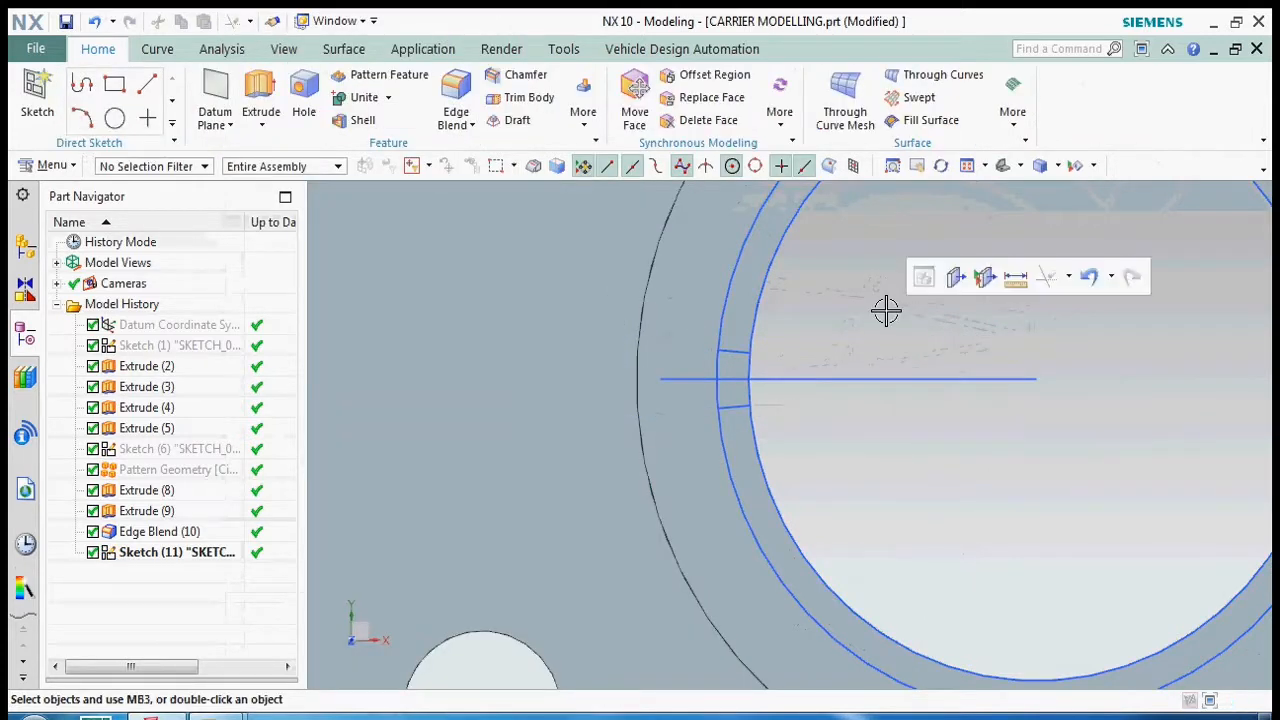
{"action": "key", "text": "x"}
- Start a circular Pattern Geometry and select the horizontal line, both short slanted lines and the two ring circles
{"action": "left_click", "coordinate": [583, 105]}
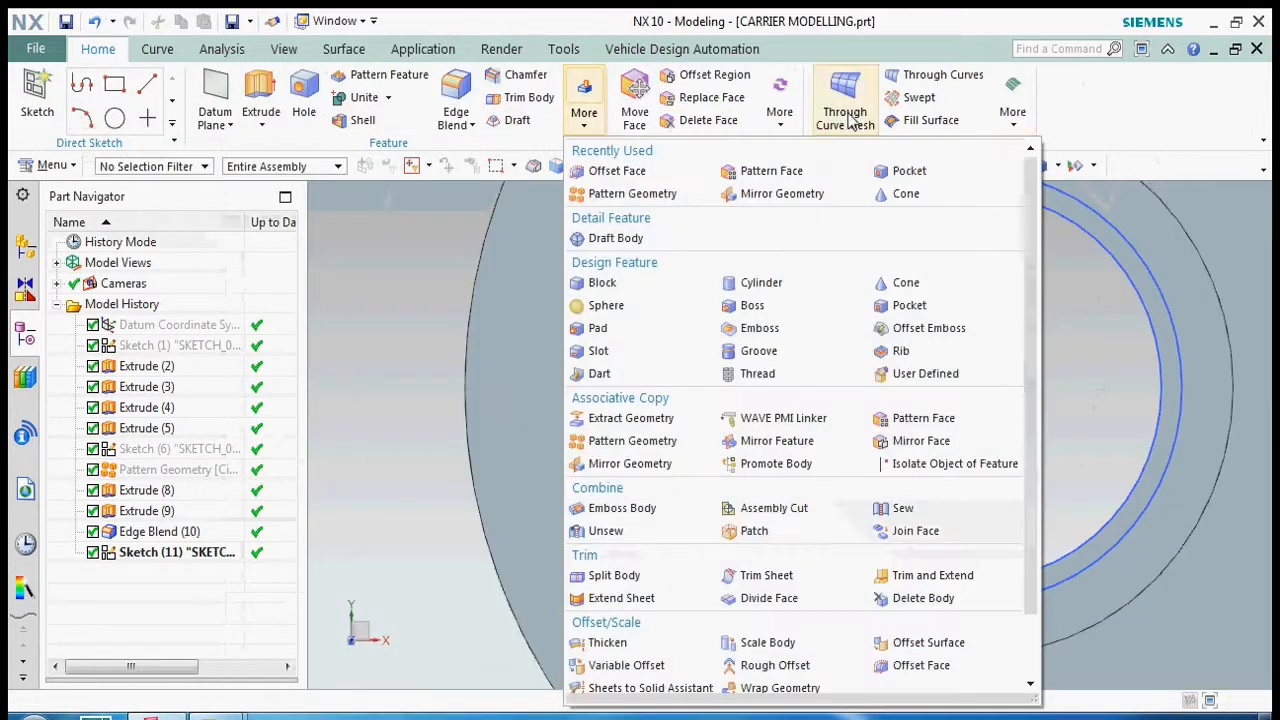
{"action": "left_click", "coordinate": [628, 195]}
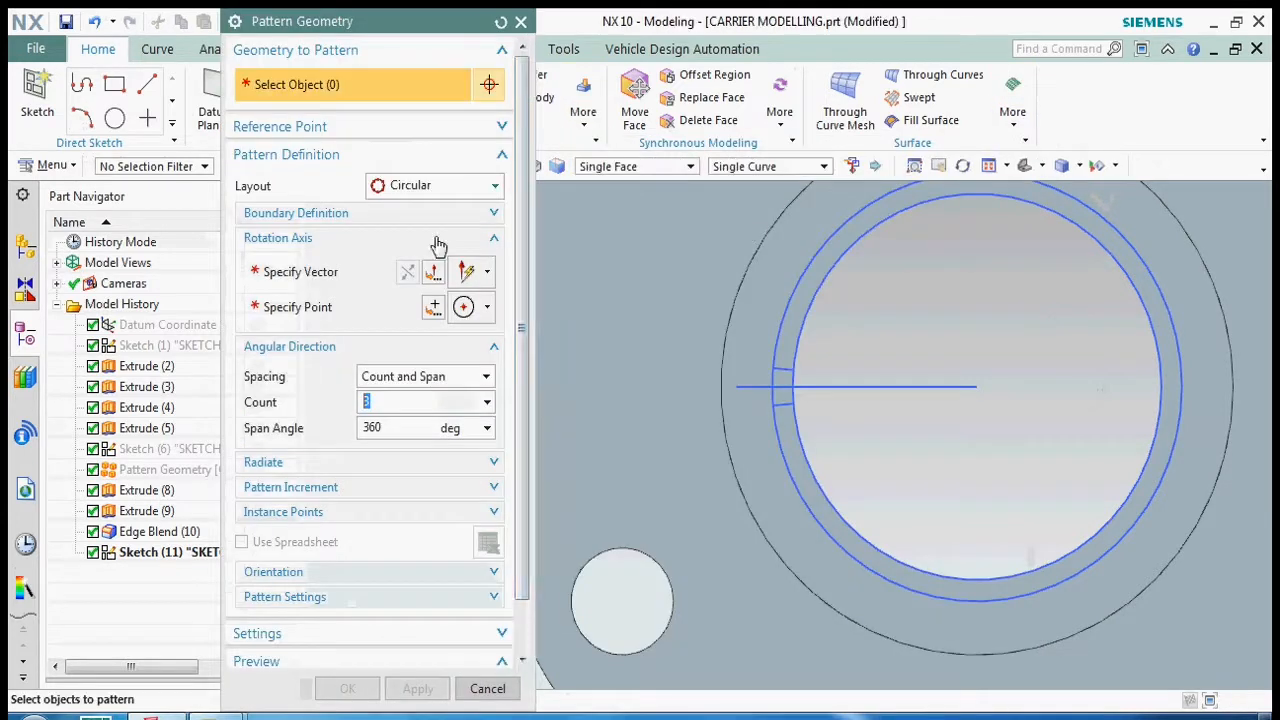
{"action": "left_click", "coordinate": [808, 390]}
{"action": "scroll", "coordinate": [790, 370], "scroll_direction": "up", "scroll_amount": 5}
{"action": "left_click", "coordinate": [785, 341]}
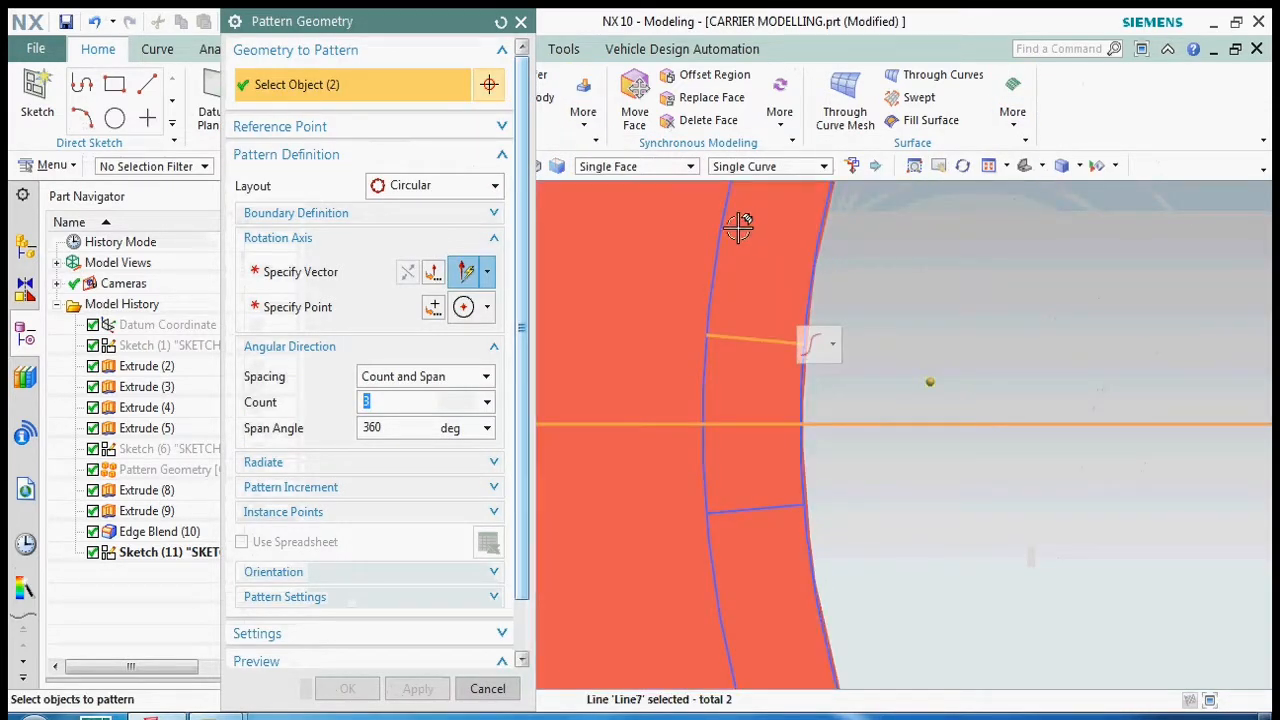
{"action": "left_click", "coordinate": [808, 388]}
{"action": "left_click", "coordinate": [768, 509]}
{"action": "left_click", "coordinate": [710, 465]}
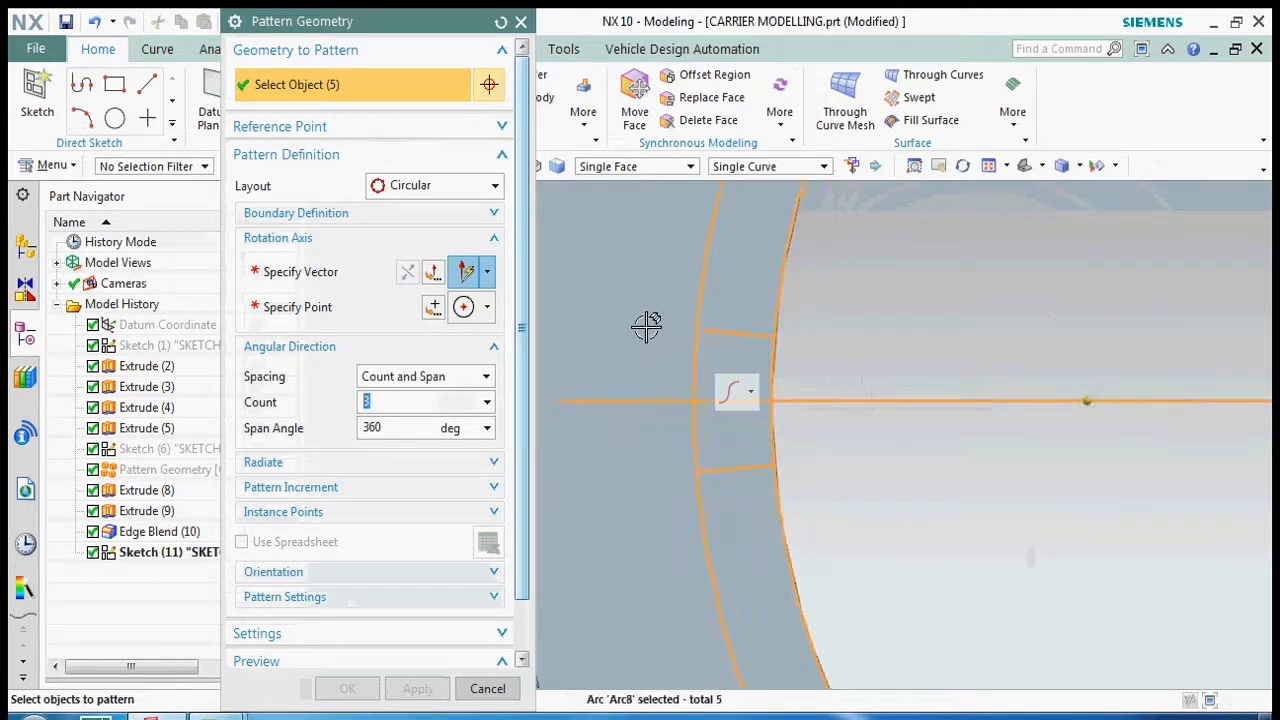
- Set the pattern's rotation axis perpendicular to the flange face, through the center of the bore circle
{"action": "scroll", "coordinate": [708, 431], "scroll_direction": "down", "scroll_amount": 5}
{"action": "left_click", "coordinate": [366, 264]}
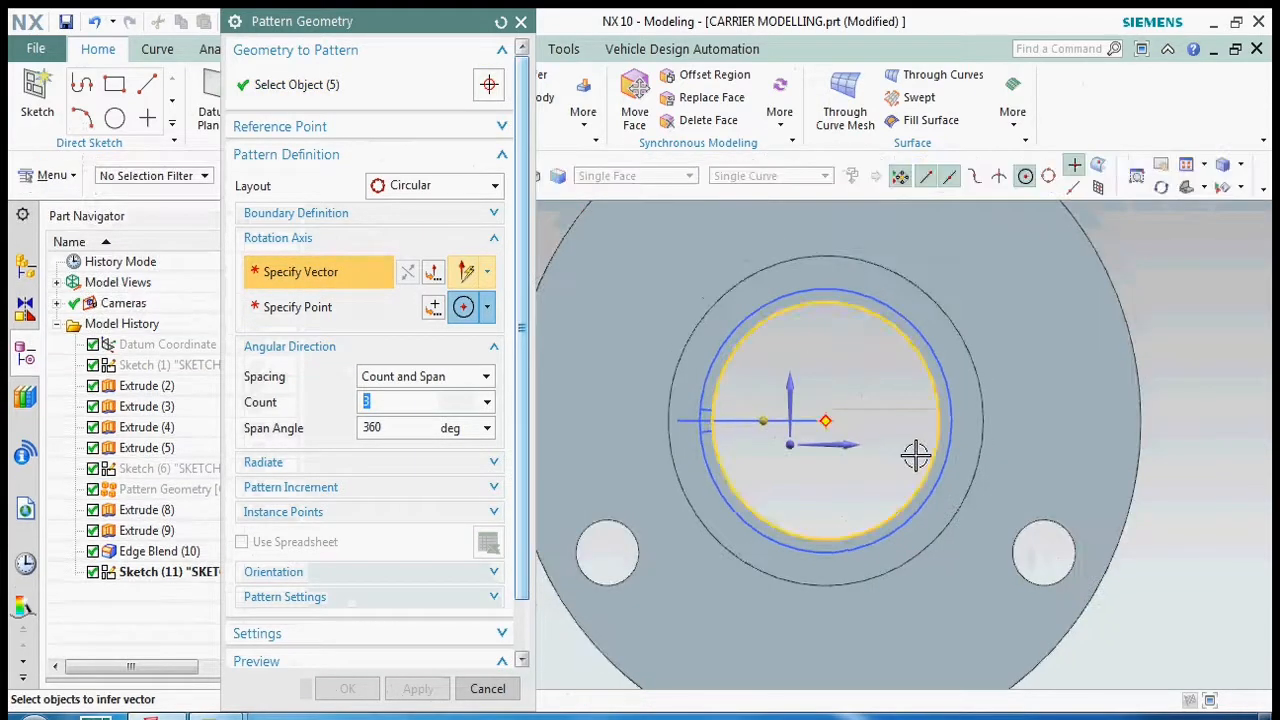
{"action": "left_click", "coordinate": [679, 461]}
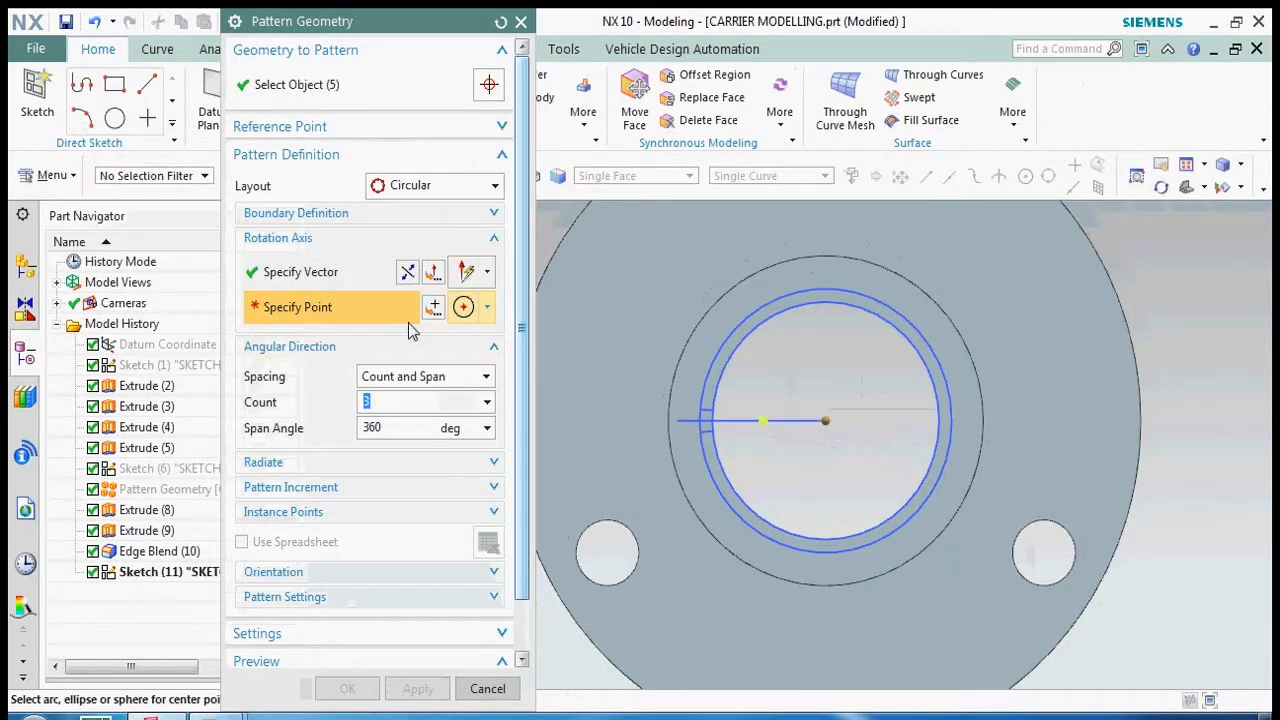
{"action": "left_click", "coordinate": [746, 340]}
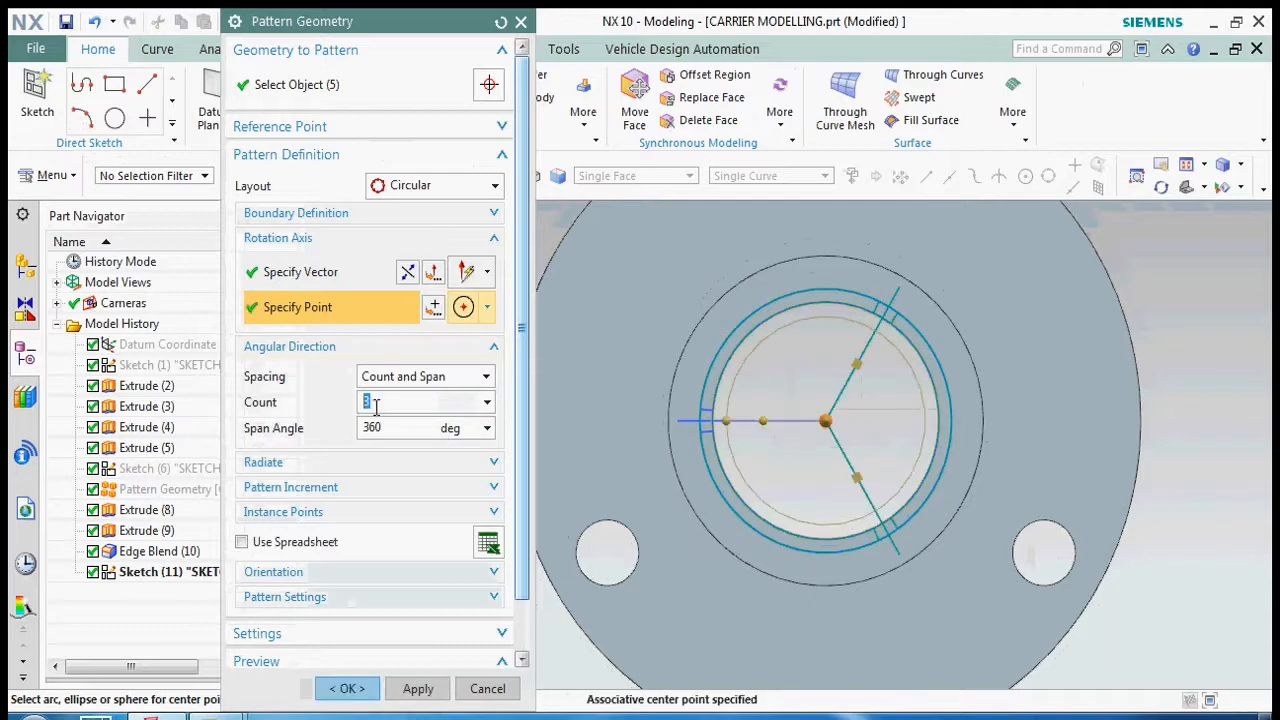
- Try pattern counts of 8 and 16 over the 360° span
{"action": "type", "text": "8"}
{"action": "left_click", "coordinate": [407, 428]}
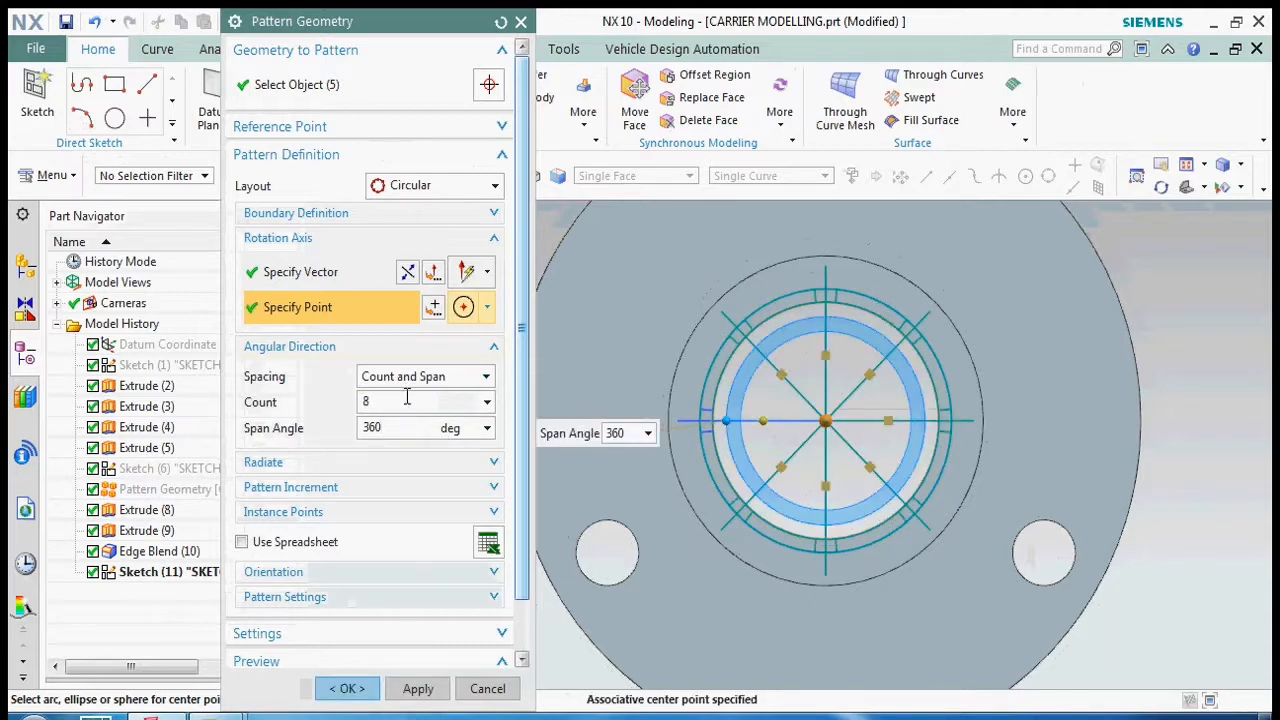
{"action": "left_click", "coordinate": [407, 399]}
{"action": "left_click", "coordinate": [390, 427]}
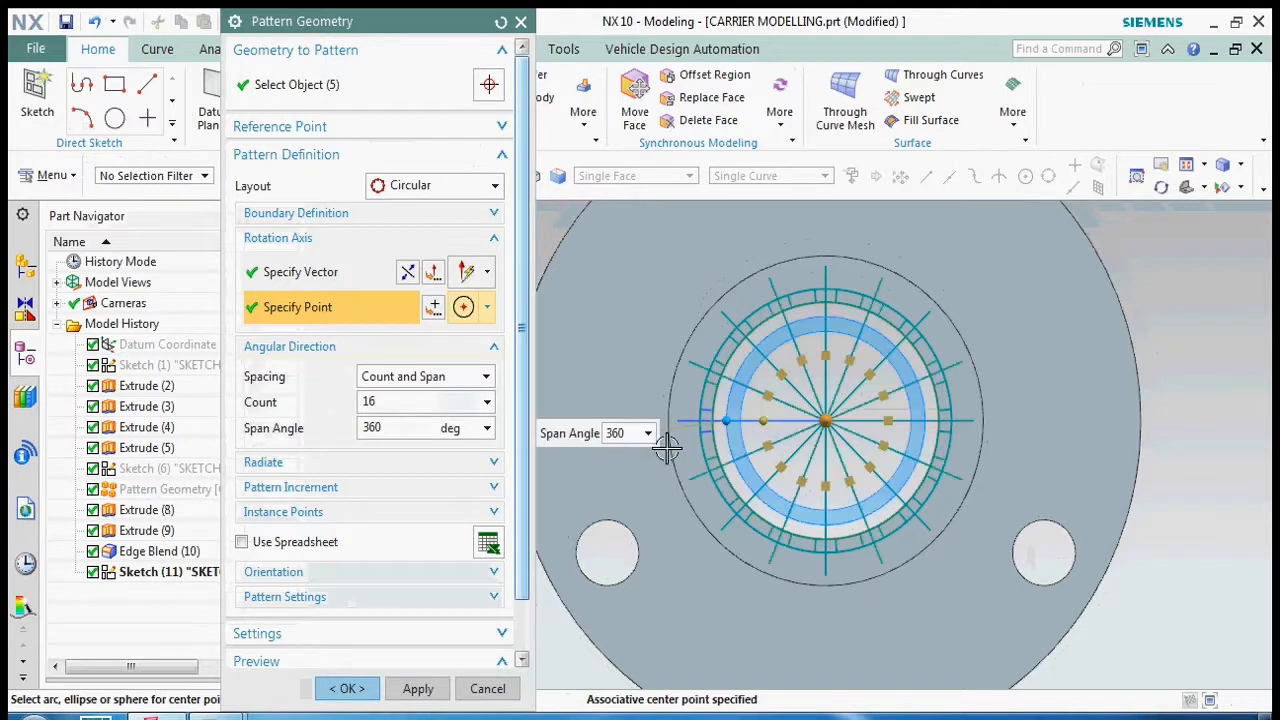
{"action": "scroll", "coordinate": [670, 400], "scroll_direction": "up", "scroll_amount": 3}
- Set the pattern count to 20 over 360°, create the circular pattern and save the part
{"action": "left_click", "coordinate": [396, 400]}
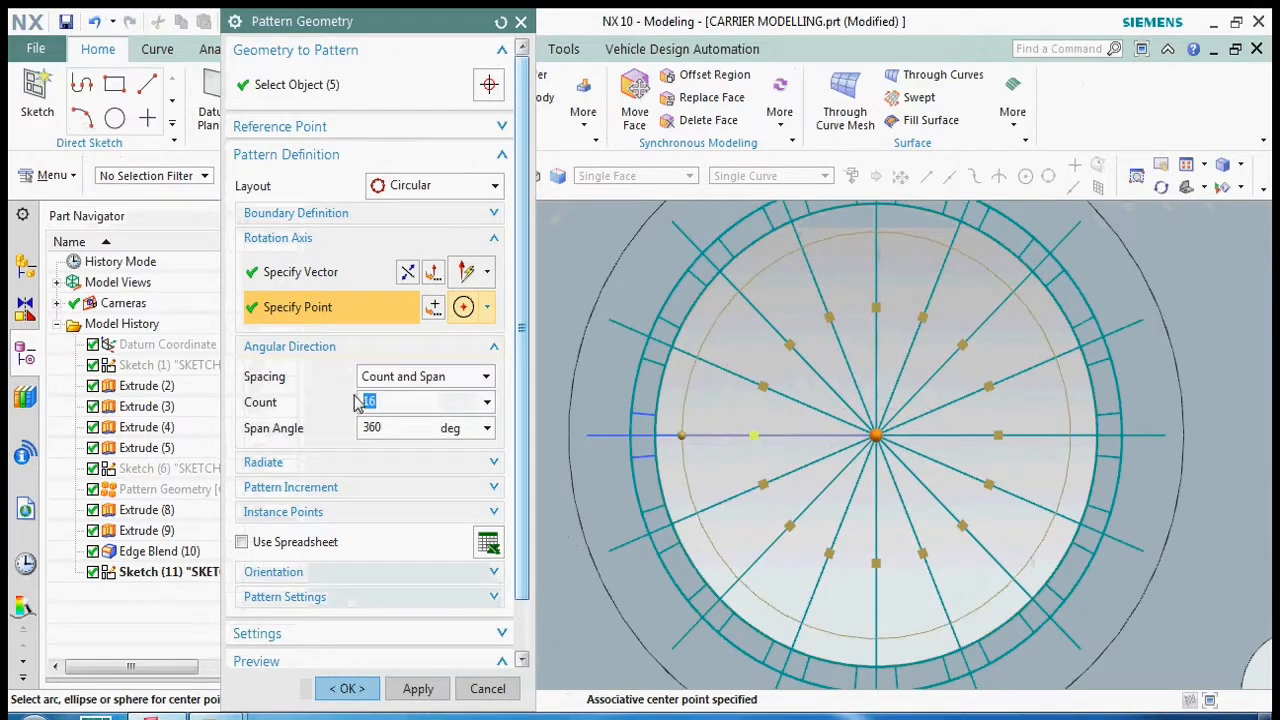
{"action": "left_click", "coordinate": [397, 428]}
{"action": "scroll", "coordinate": [712, 367], "scroll_direction": "down", "scroll_amount": 2}
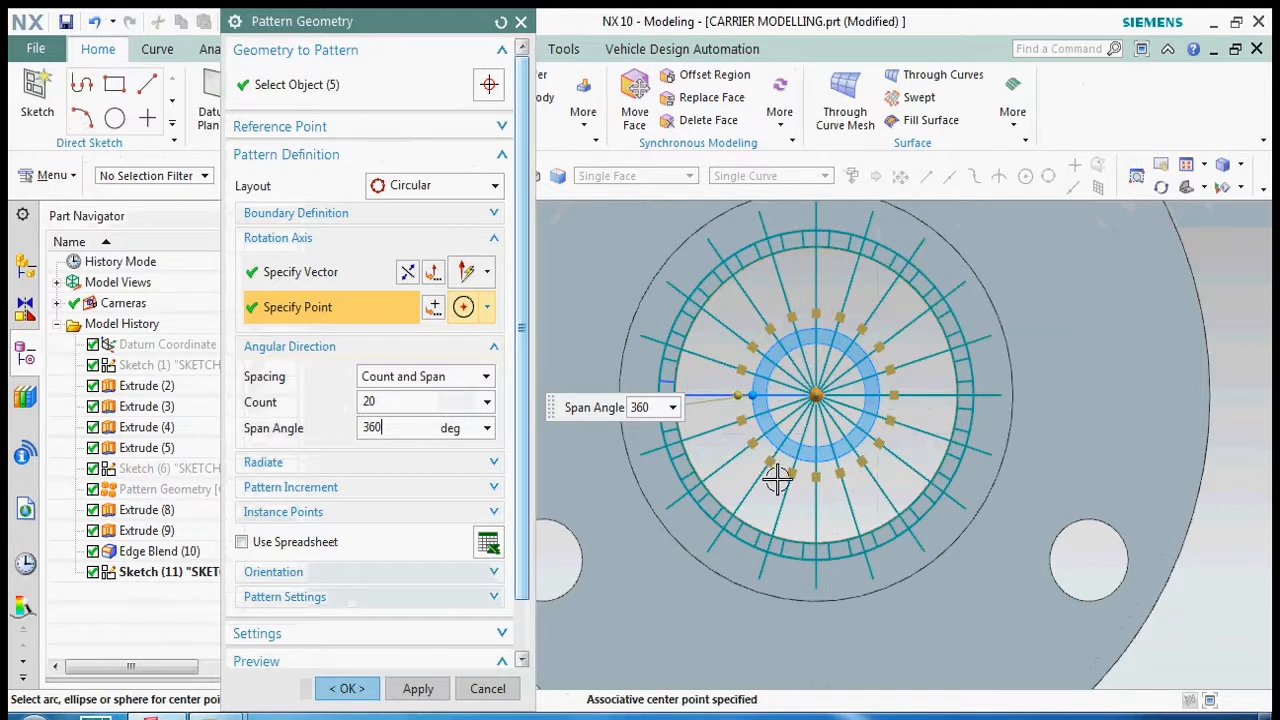
{"action": "left_click", "coordinate": [347, 688]}
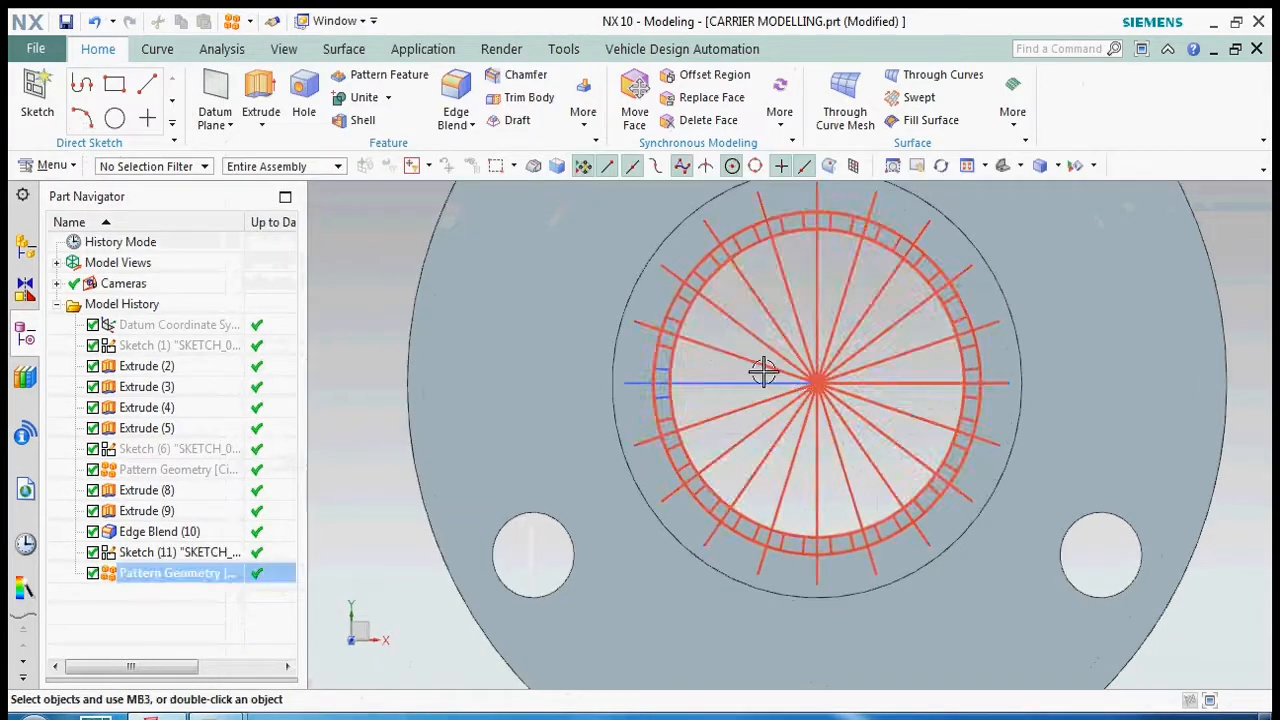
{"action": "key", "text": "ctrl+s"}
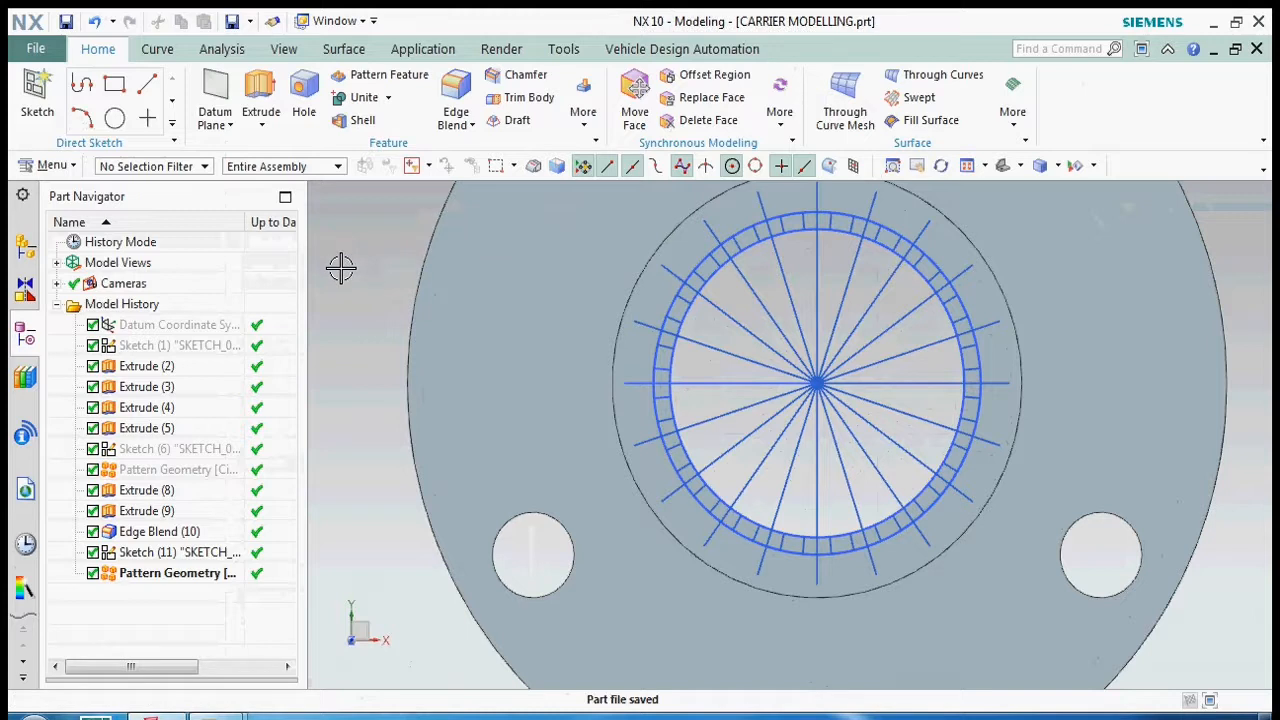
- Start an Extrude with Single Curve selection stopping at intersections, and pick the first three toothed-profile curves beside the horizontal line's outer end
{"action": "key", "text": "x"}
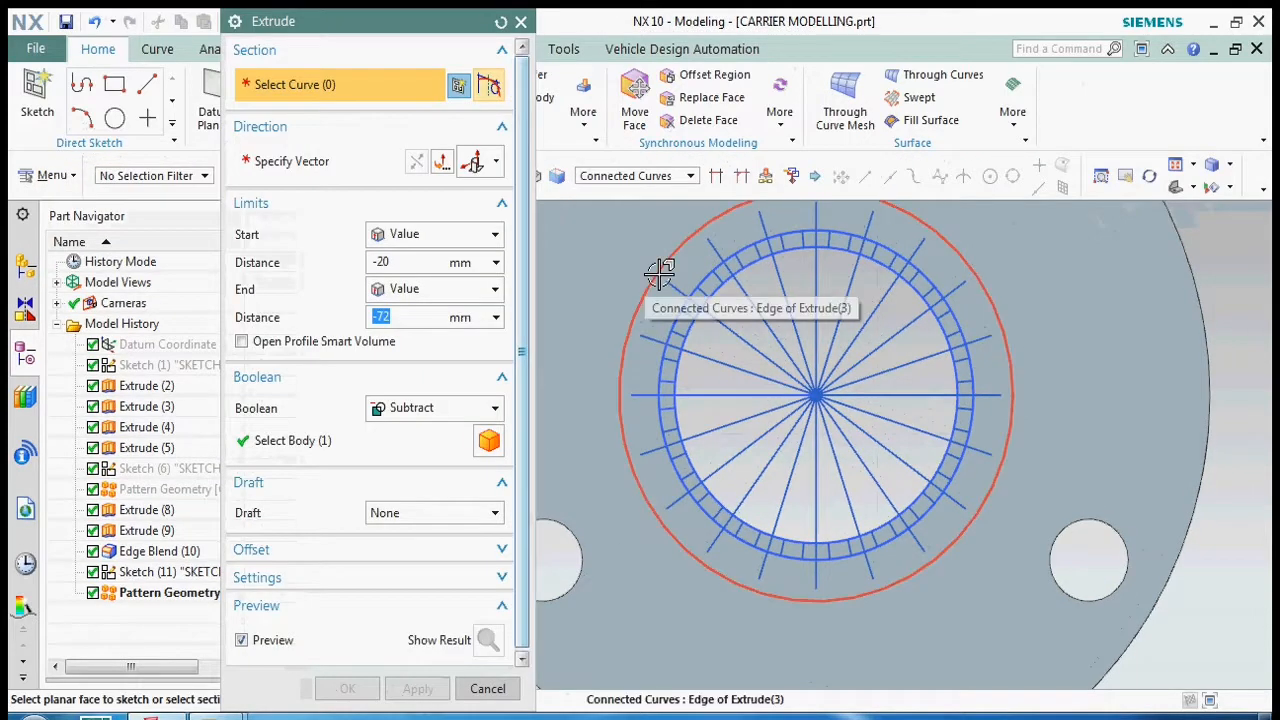
{"action": "scroll", "coordinate": [657, 414], "scroll_direction": "up", "scroll_amount": 4}
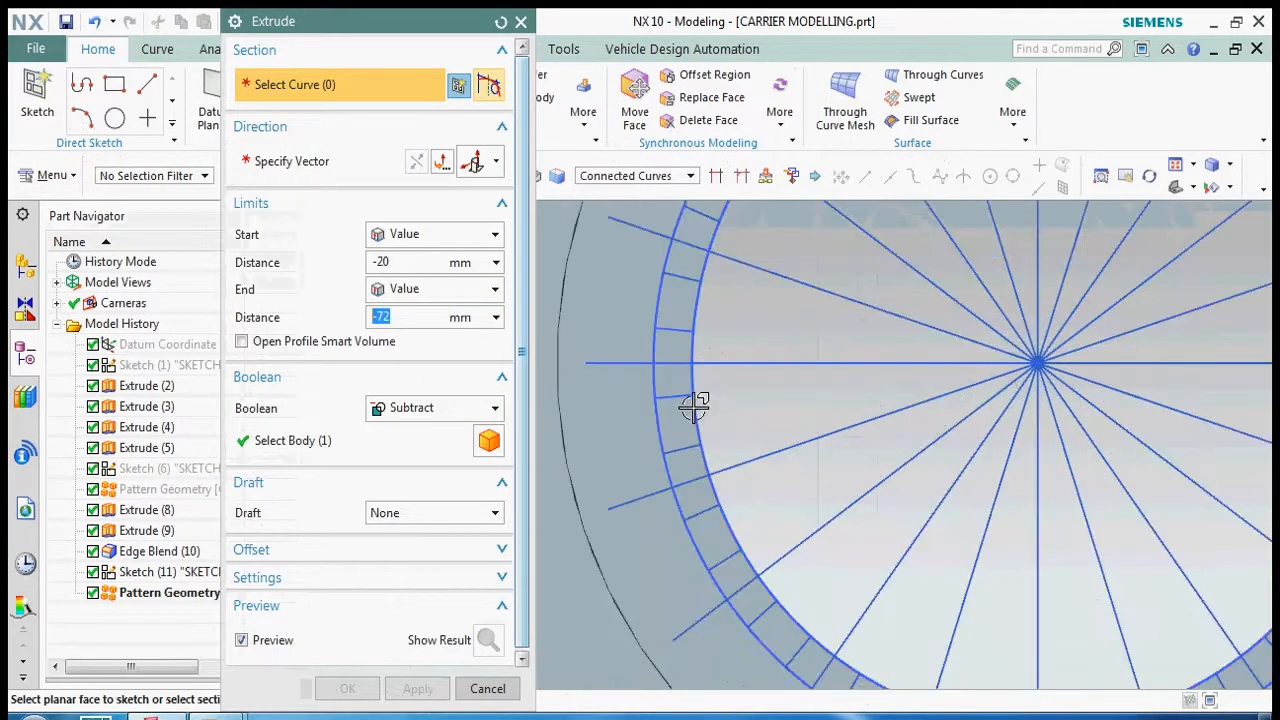
{"action": "scroll", "coordinate": [730, 348], "scroll_direction": "down", "scroll_amount": 2}
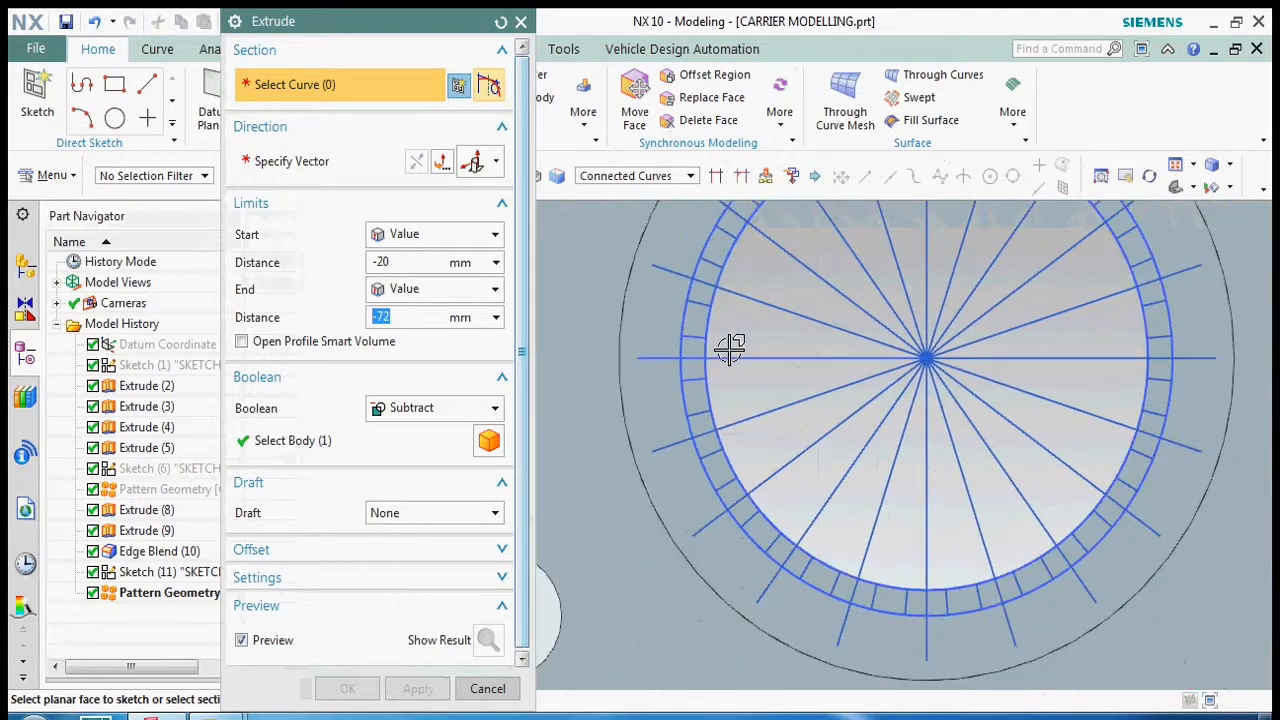
{"action": "left_click", "coordinate": [664, 179]}
{"action": "left_click", "coordinate": [655, 194]}
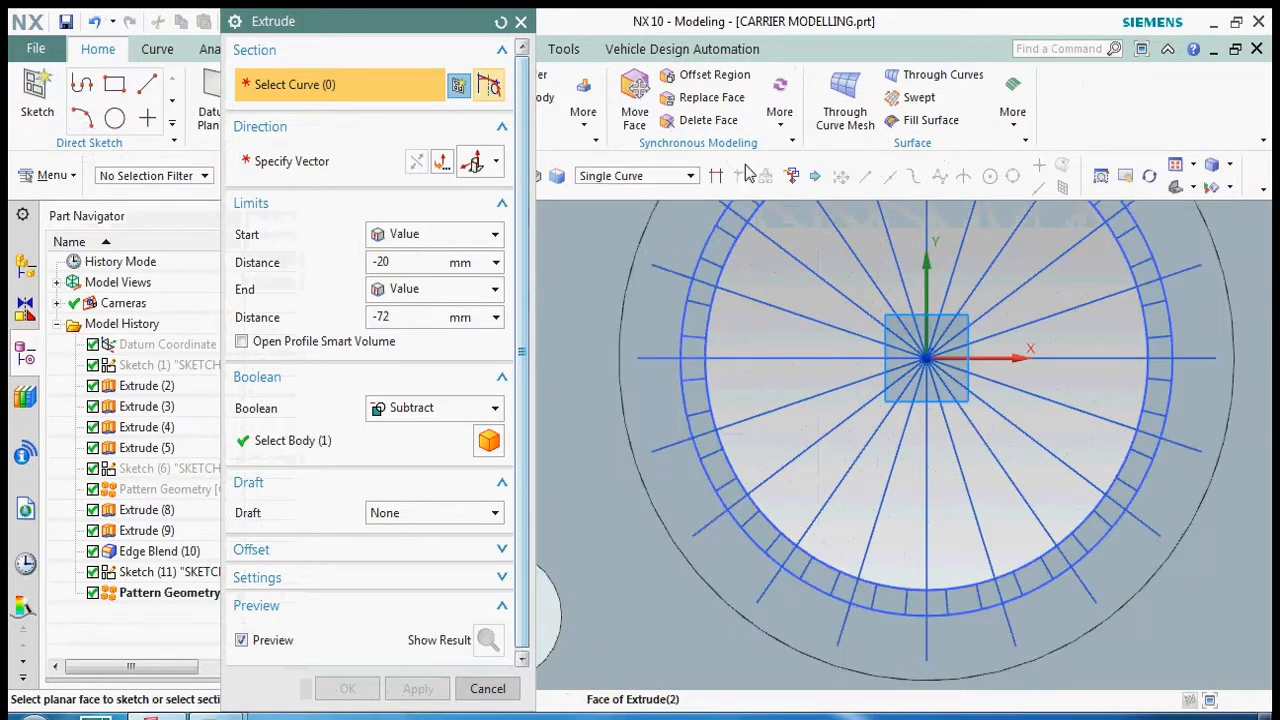
{"action": "scroll", "coordinate": [714, 258], "scroll_direction": "up", "scroll_amount": 4}
{"action": "left_click", "coordinate": [677, 440]}
{"action": "left_click", "coordinate": [714, 552]}
{"action": "left_click", "coordinate": [712, 561]}
{"action": "scroll", "coordinate": [725, 308], "scroll_direction": "down", "scroll_amount": 6}
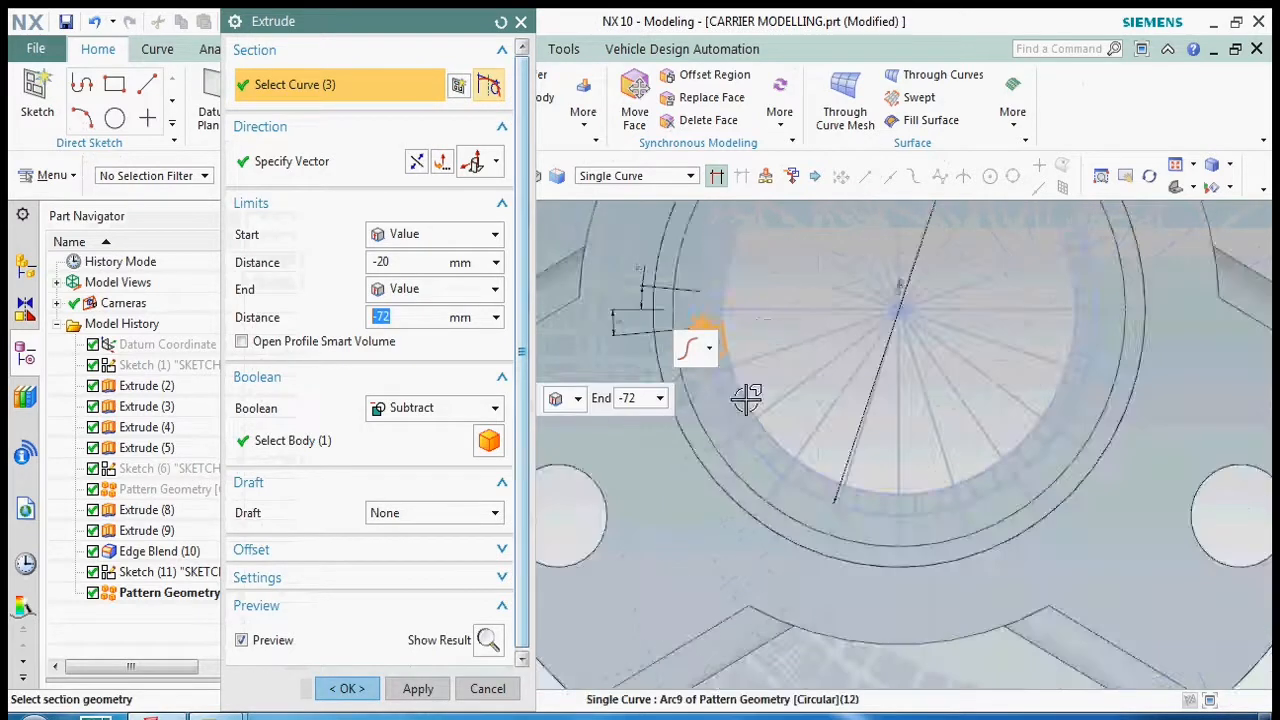
- Extend the extrude section along the toothed profile through the ring's lower-left quadrant, alternating slot sides with outer and inner arc segments
{"action": "scroll", "coordinate": [728, 362], "scroll_direction": "up", "scroll_amount": 6}
{"action": "left_click", "coordinate": [675, 323]}
{"action": "left_click", "coordinate": [747, 391]}
{"action": "left_click", "coordinate": [794, 403]}
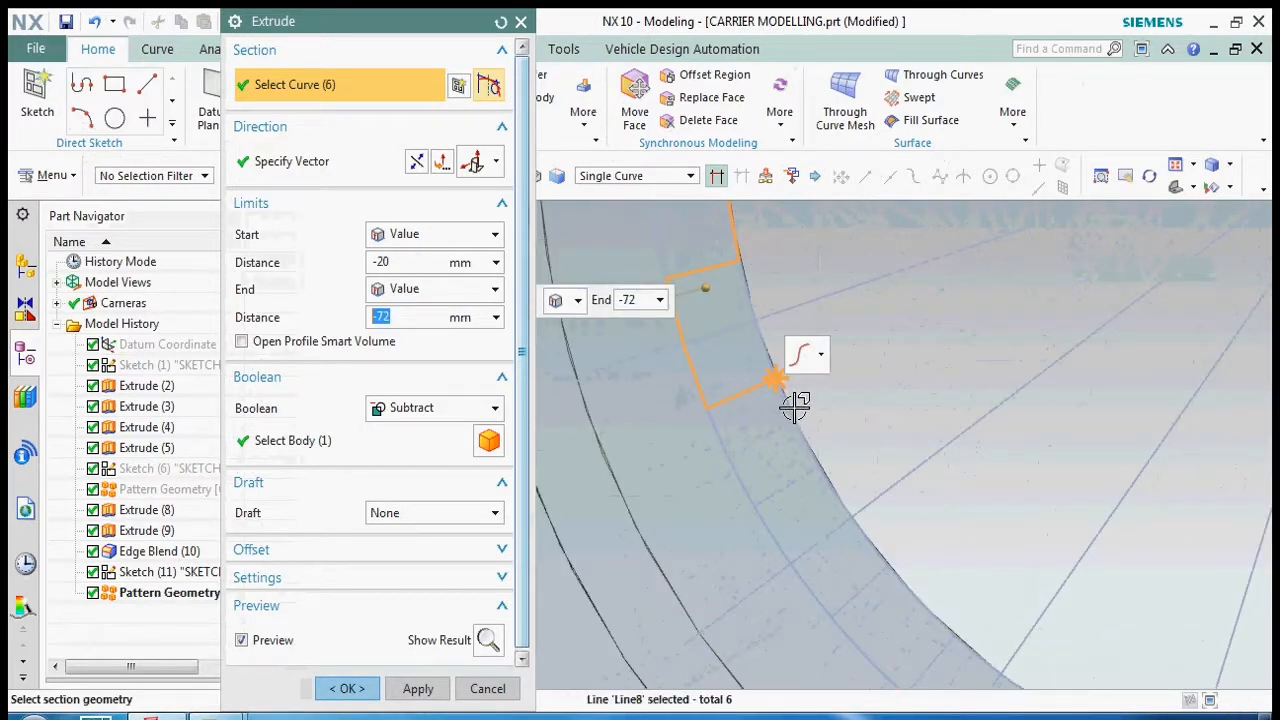
{"action": "left_click", "coordinate": [806, 463]}
{"action": "left_click", "coordinate": [771, 520]}
{"action": "left_click", "coordinate": [778, 540]}
{"action": "left_click", "coordinate": [858, 599]}
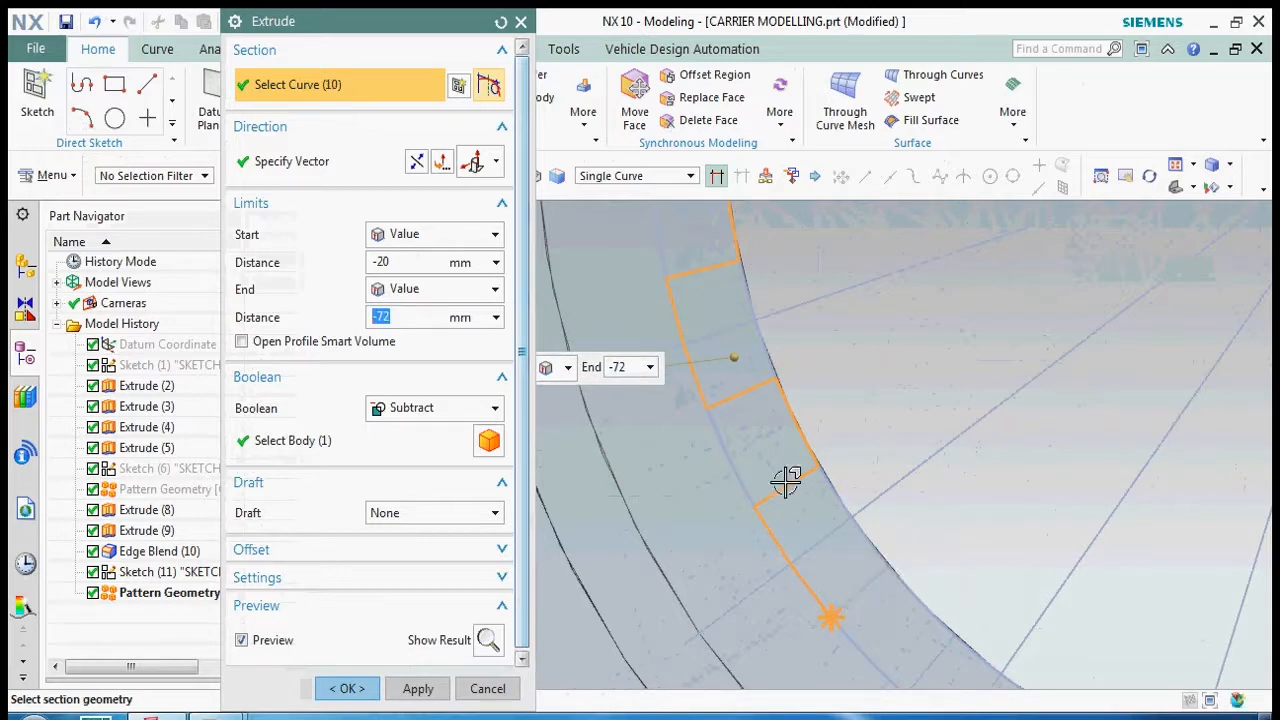
{"action": "scroll", "coordinate": [782, 478], "scroll_direction": "down", "scroll_amount": 4}
{"action": "scroll", "coordinate": [848, 528], "scroll_direction": "up", "scroll_amount": 3}
{"action": "left_click", "coordinate": [853, 538]}
{"action": "left_click", "coordinate": [870, 583]}
{"action": "left_click", "coordinate": [860, 634]}
{"action": "scroll", "coordinate": [763, 427], "scroll_direction": "down", "scroll_amount": 4}
{"action": "scroll", "coordinate": [817, 537], "scroll_direction": "up", "scroll_amount": 5}
{"action": "left_click", "coordinate": [788, 546]}
{"action": "left_click", "coordinate": [826, 541]}
{"action": "left_click", "coordinate": [892, 518]}
{"action": "left_click", "coordinate": [921, 581]}
{"action": "left_click", "coordinate": [943, 629]}
{"action": "left_click", "coordinate": [1000, 647]}
{"action": "left_click", "coordinate": [1038, 615]}
{"action": "left_click", "coordinate": [1108, 591]}
{"action": "left_click", "coordinate": [1136, 640]}
{"action": "left_click", "coordinate": [1158, 673]}
{"action": "scroll", "coordinate": [1086, 617], "scroll_direction": "down", "scroll_amount": 3}
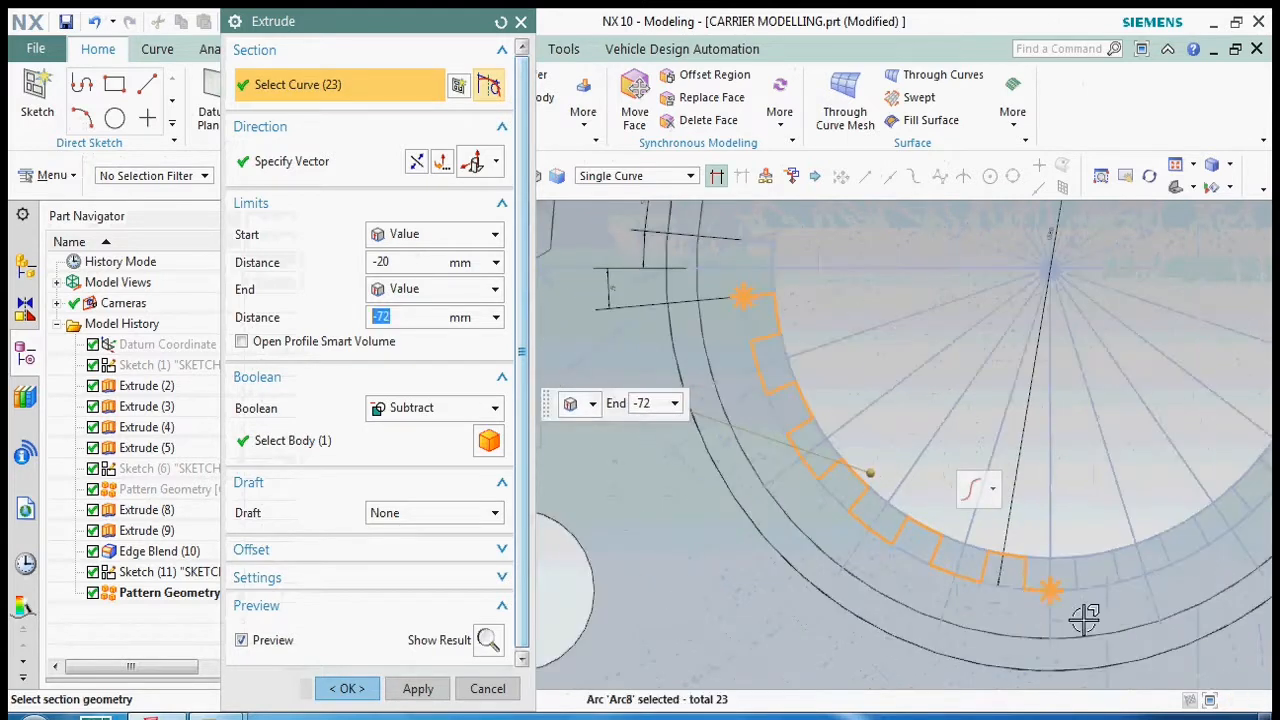
- Continue the toothed extrude section through the ring's lower-right quadrant, up to the slot on the horizontal centerline
{"action": "scroll", "coordinate": [1058, 591], "scroll_direction": "up", "scroll_amount": 3}
{"action": "left_click", "coordinate": [1087, 523]}
{"action": "left_click", "coordinate": [1138, 485]}
{"action": "left_click", "coordinate": [1206, 522]}
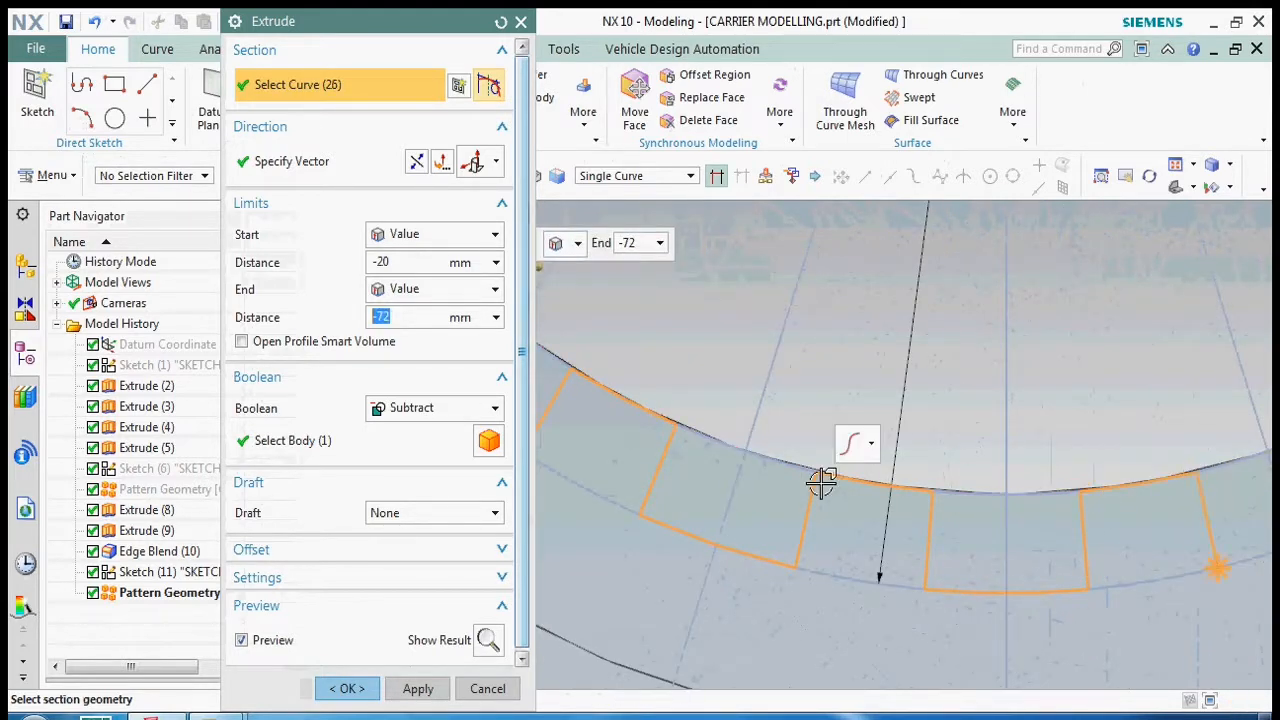
{"action": "scroll", "coordinate": [820, 483], "scroll_direction": "down", "scroll_amount": 4}
{"action": "scroll", "coordinate": [1003, 506], "scroll_direction": "up", "scroll_amount": 3}
{"action": "left_click", "coordinate": [981, 511]}
{"action": "left_click", "coordinate": [1026, 501]}
{"action": "left_click", "coordinate": [1043, 450]}
{"action": "left_click", "coordinate": [1063, 397]}
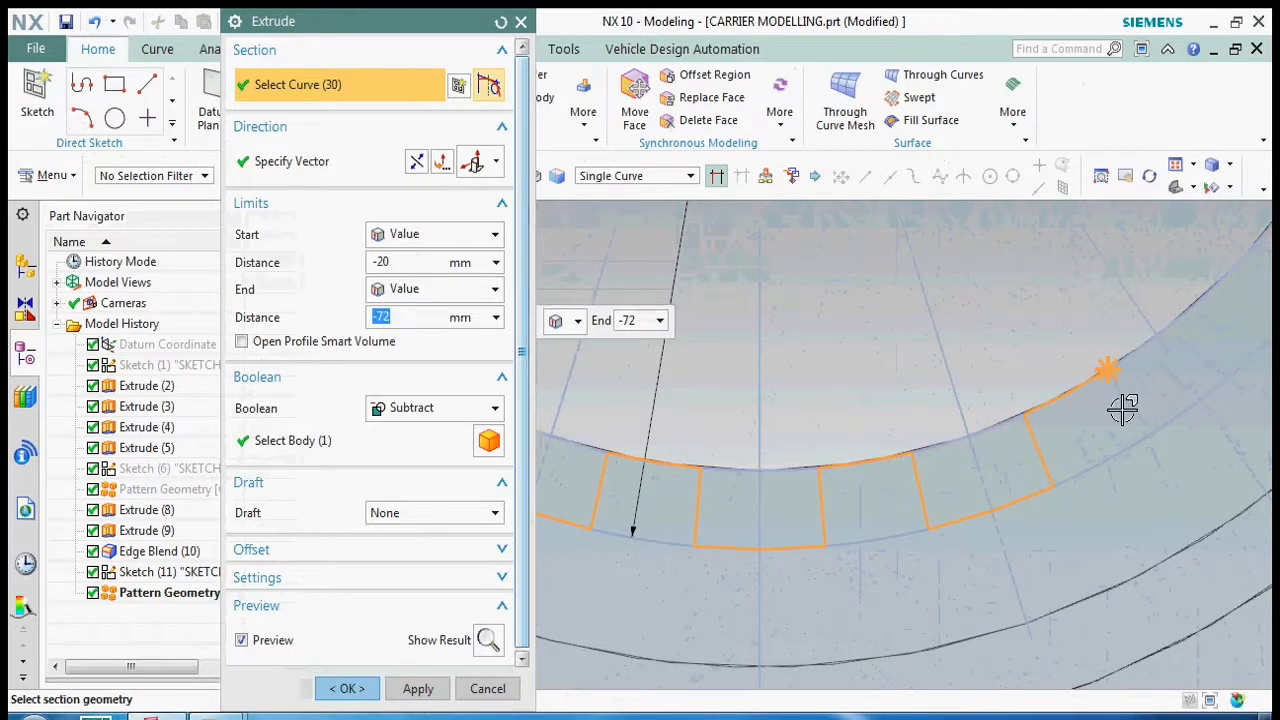
{"action": "left_click", "coordinate": [1172, 420]}
{"action": "scroll", "coordinate": [820, 492], "scroll_direction": "down", "scroll_amount": 2}
{"action": "scroll", "coordinate": [1070, 424], "scroll_direction": "up", "scroll_amount": 3}
{"action": "left_click", "coordinate": [1071, 418]}
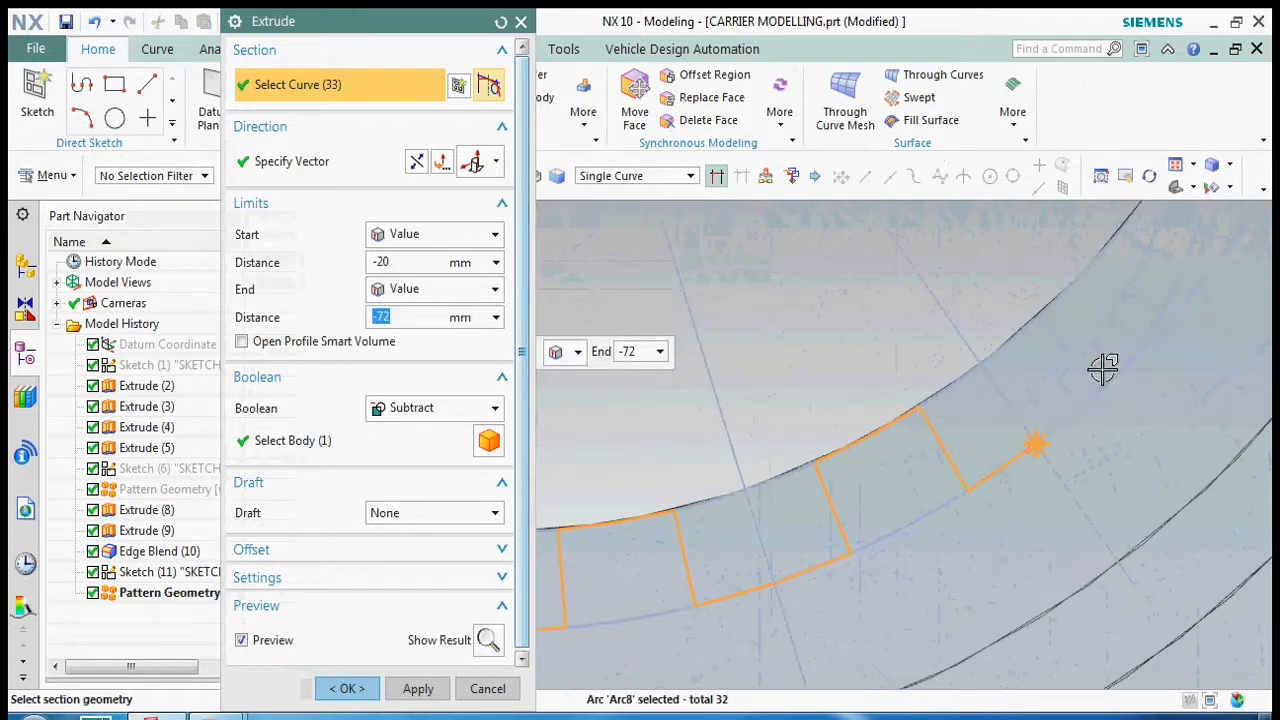
{"action": "left_click", "coordinate": [1070, 291]}
{"action": "scroll", "coordinate": [989, 406], "scroll_direction": "down", "scroll_amount": 2}
{"action": "scroll", "coordinate": [1029, 374], "scroll_direction": "up", "scroll_amount": 3}
{"action": "left_click", "coordinate": [1066, 370]}
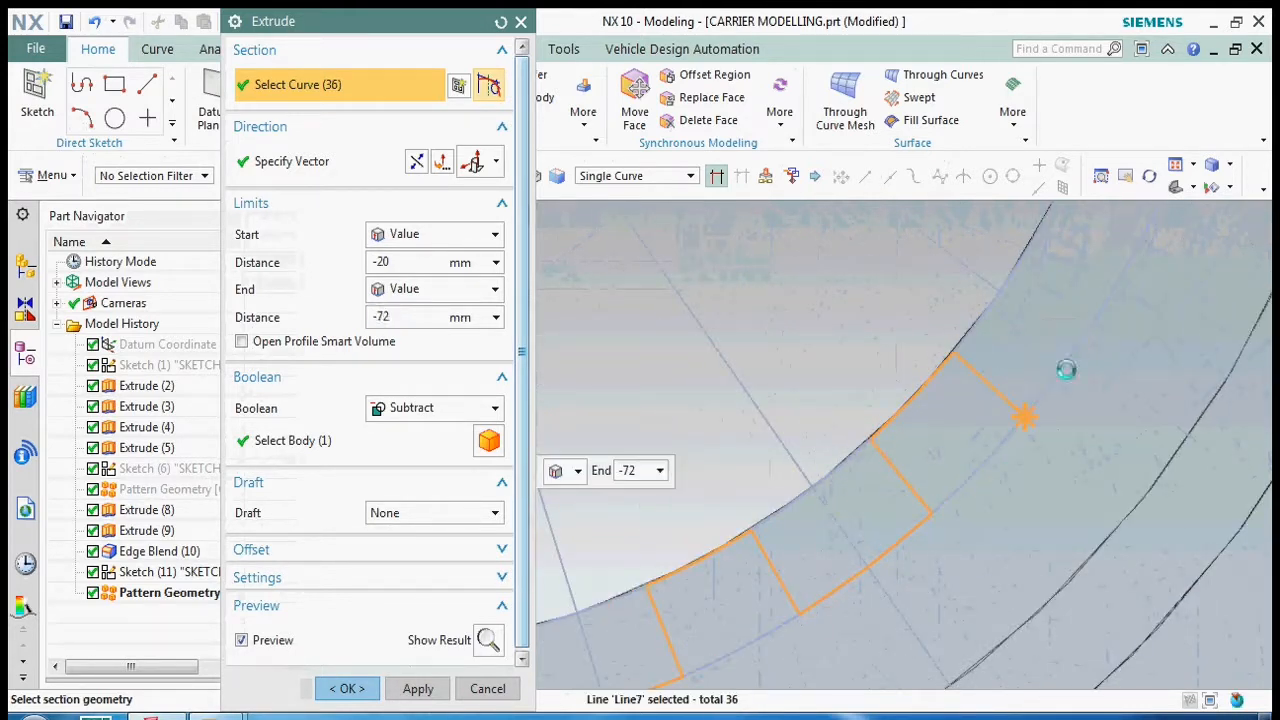
{"action": "left_click", "coordinate": [1096, 254]}
{"action": "scroll", "coordinate": [1000, 350], "scroll_direction": "down", "scroll_amount": 3}
{"action": "scroll", "coordinate": [994, 357], "scroll_direction": "up", "scroll_amount": 3}
{"action": "left_click", "coordinate": [957, 410]}
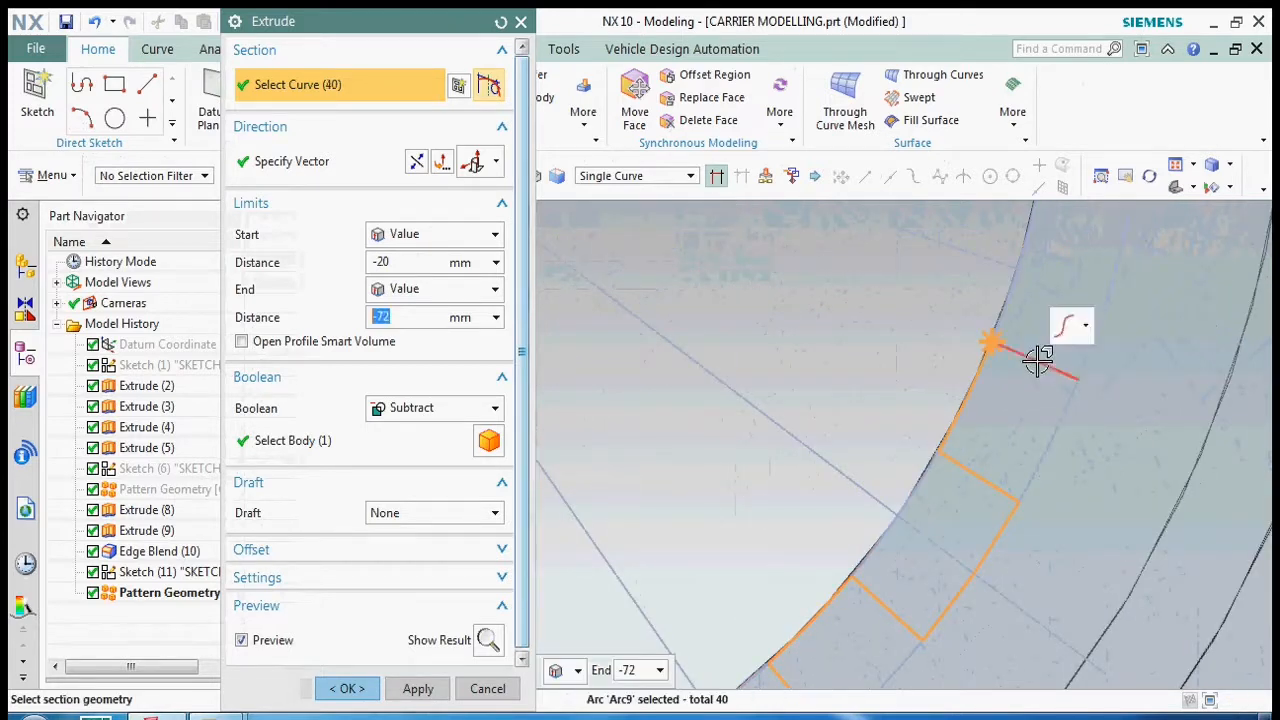
{"action": "scroll", "coordinate": [968, 510], "scroll_direction": "down", "scroll_amount": 3}
{"action": "left_click", "coordinate": [1018, 450]}
{"action": "scroll", "coordinate": [1037, 416], "scroll_direction": "up", "scroll_amount": 3}
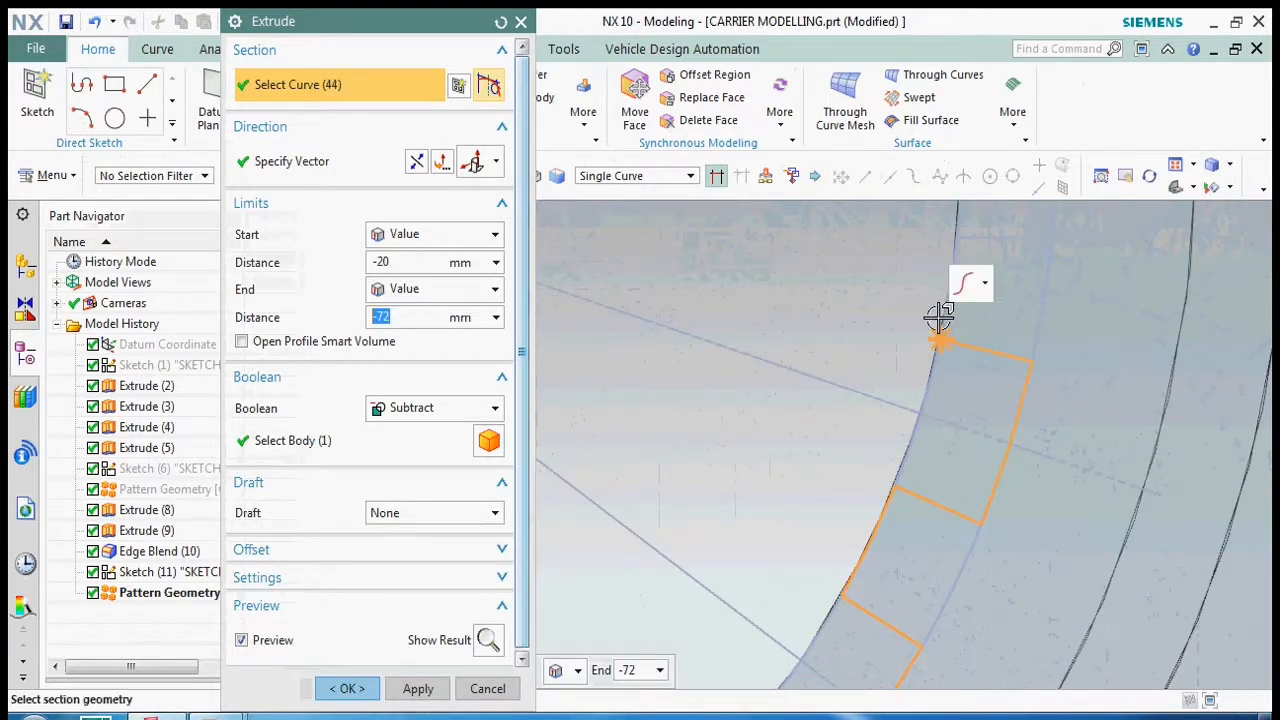
{"action": "scroll", "coordinate": [929, 466], "scroll_direction": "down", "scroll_amount": 3}
{"action": "left_click", "coordinate": [929, 466]}
{"action": "scroll", "coordinate": [966, 350], "scroll_direction": "up", "scroll_amount": 3}
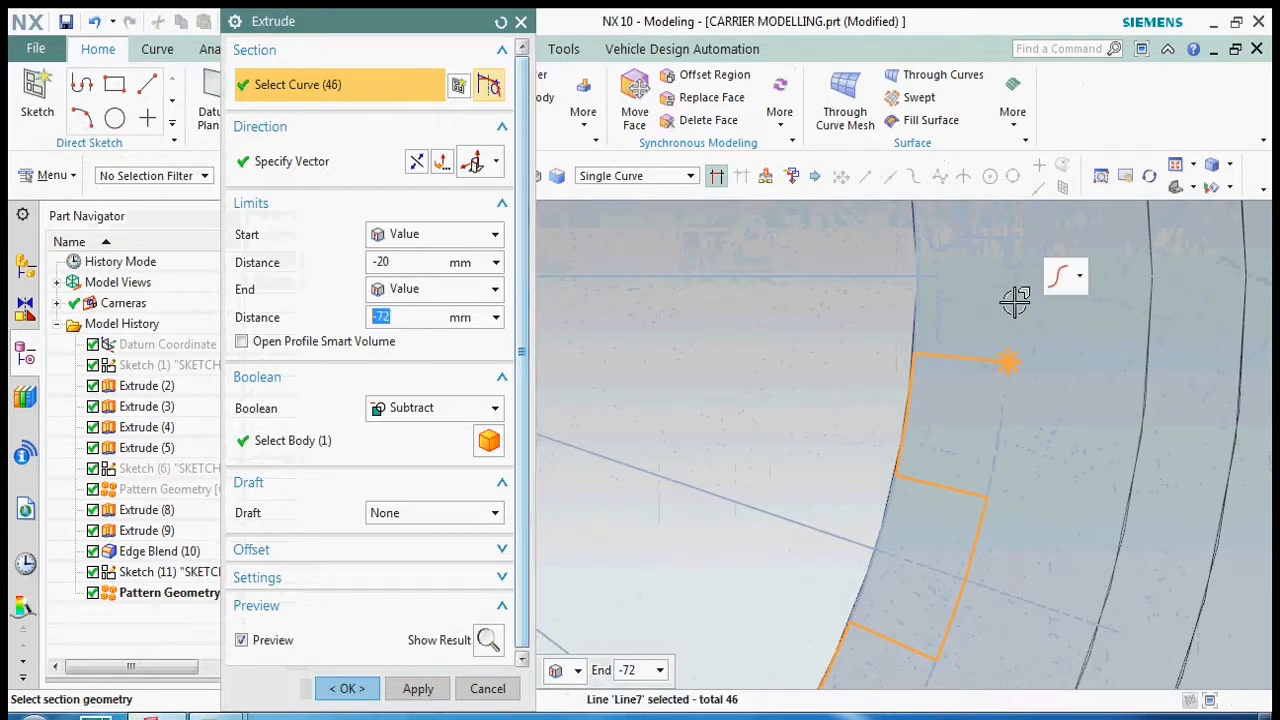
- Continue the toothed extrude section from the horizontal-centerline slot through the ring's upper-right quadrant, up to the inner arc beside the topmost slot
{"action": "scroll", "coordinate": [1008, 465], "scroll_direction": "down", "scroll_amount": 3}
{"action": "left_click", "coordinate": [991, 343]}
{"action": "scroll", "coordinate": [997, 375], "scroll_direction": "up", "scroll_amount": 3}
{"action": "left_click", "coordinate": [932, 392]}
{"action": "scroll", "coordinate": [942, 497], "scroll_direction": "down", "scroll_amount": 3}
{"action": "scroll", "coordinate": [962, 390], "scroll_direction": "up", "scroll_amount": 2}
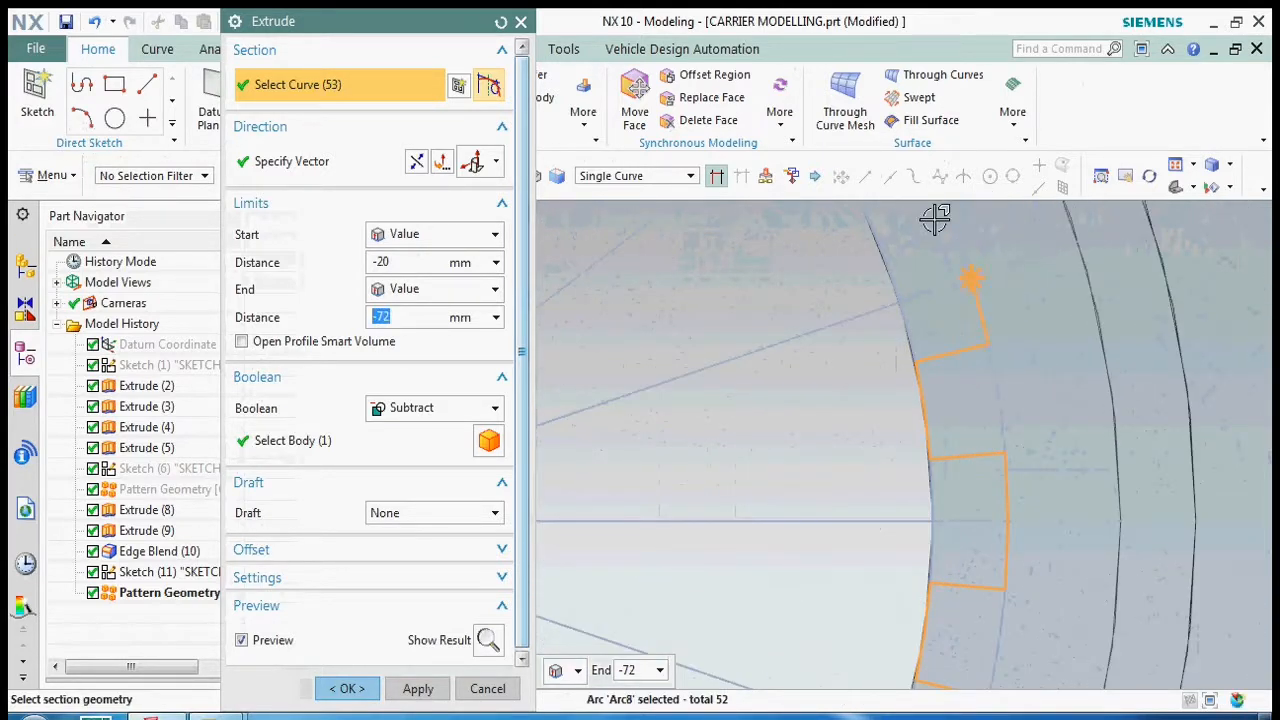
{"action": "left_click", "coordinate": [870, 232]}
{"action": "scroll", "coordinate": [977, 586], "scroll_direction": "down", "scroll_amount": 3}
{"action": "scroll", "coordinate": [929, 423], "scroll_direction": "up", "scroll_amount": 3}
{"action": "left_click", "coordinate": [930, 420]}
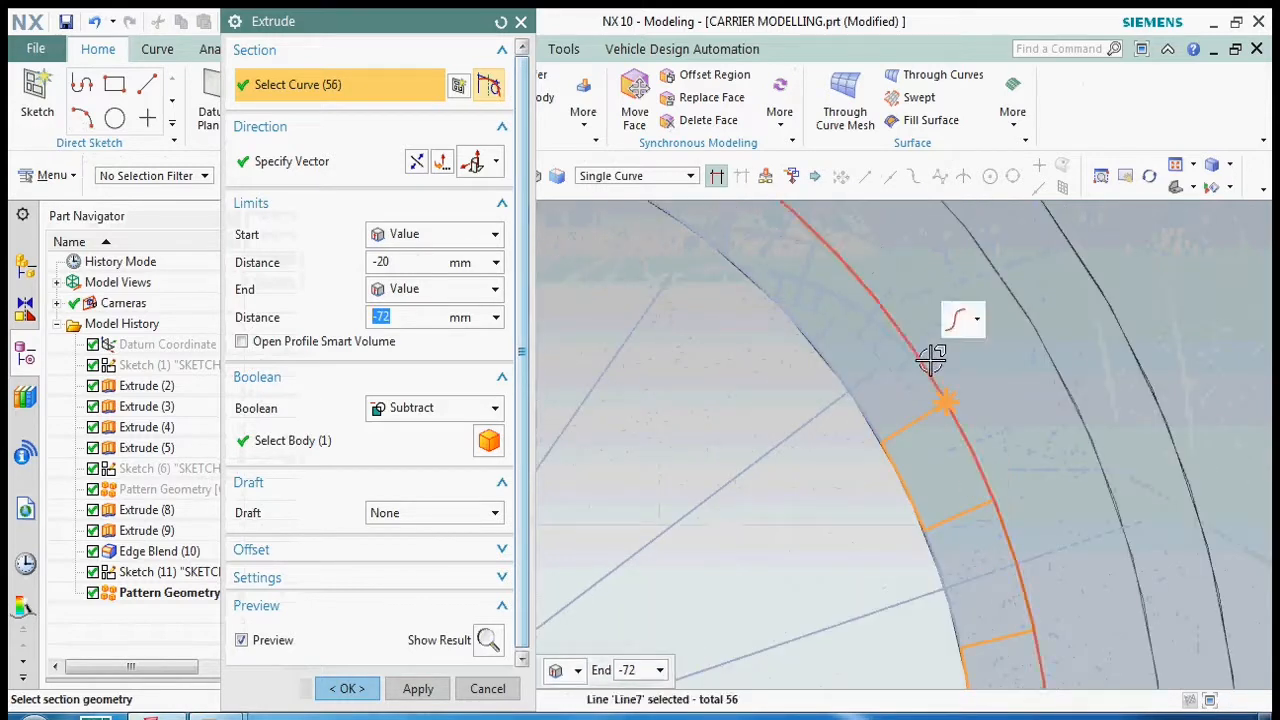
{"action": "left_click", "coordinate": [765, 258]}
{"action": "scroll", "coordinate": [851, 391], "scroll_direction": "down", "scroll_amount": 3}
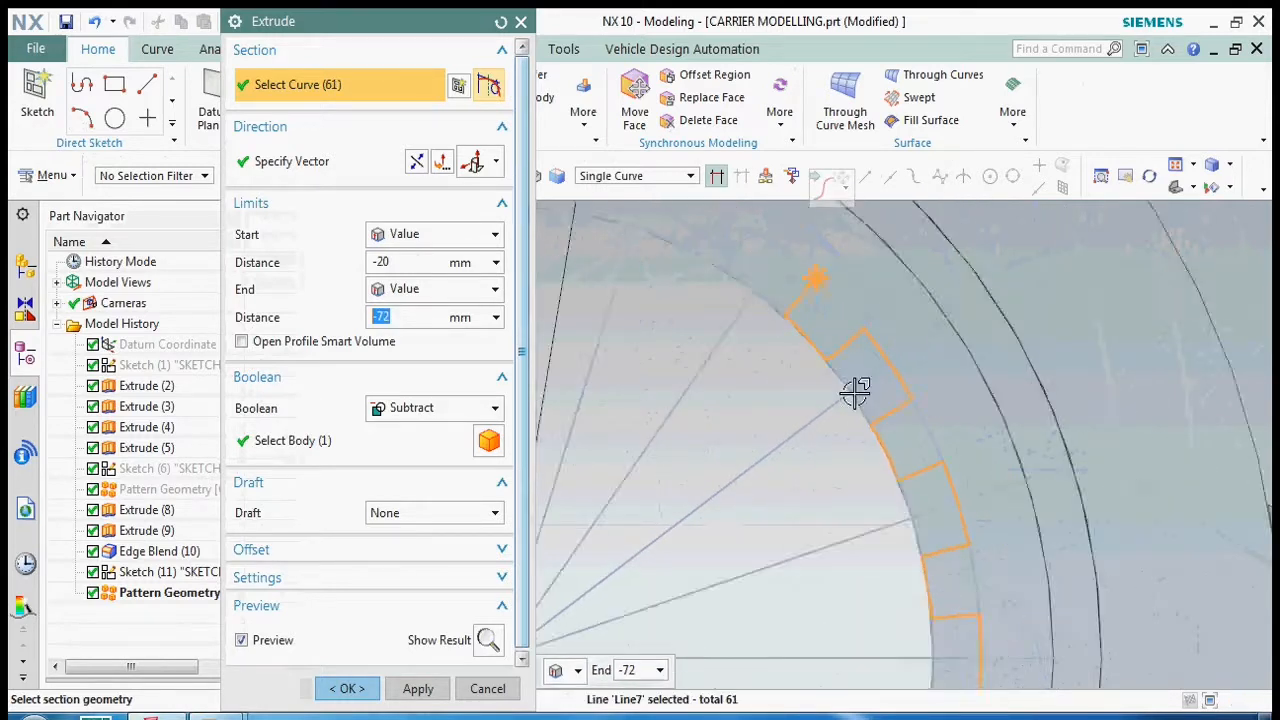
{"action": "scroll", "coordinate": [820, 305], "scroll_direction": "up", "scroll_amount": 3}
{"action": "left_click", "coordinate": [706, 280]}
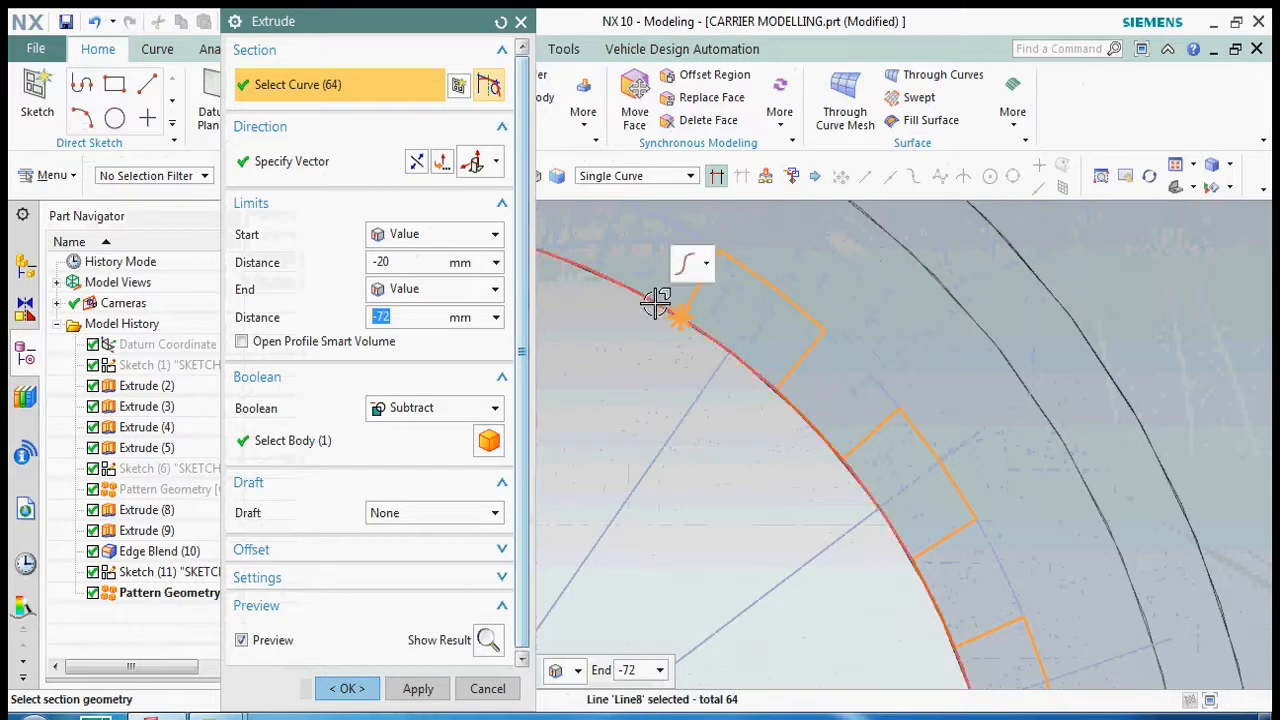
{"action": "scroll", "coordinate": [704, 410], "scroll_direction": "down", "scroll_amount": 3}
{"action": "scroll", "coordinate": [700, 380], "scroll_direction": "up", "scroll_amount": 3}
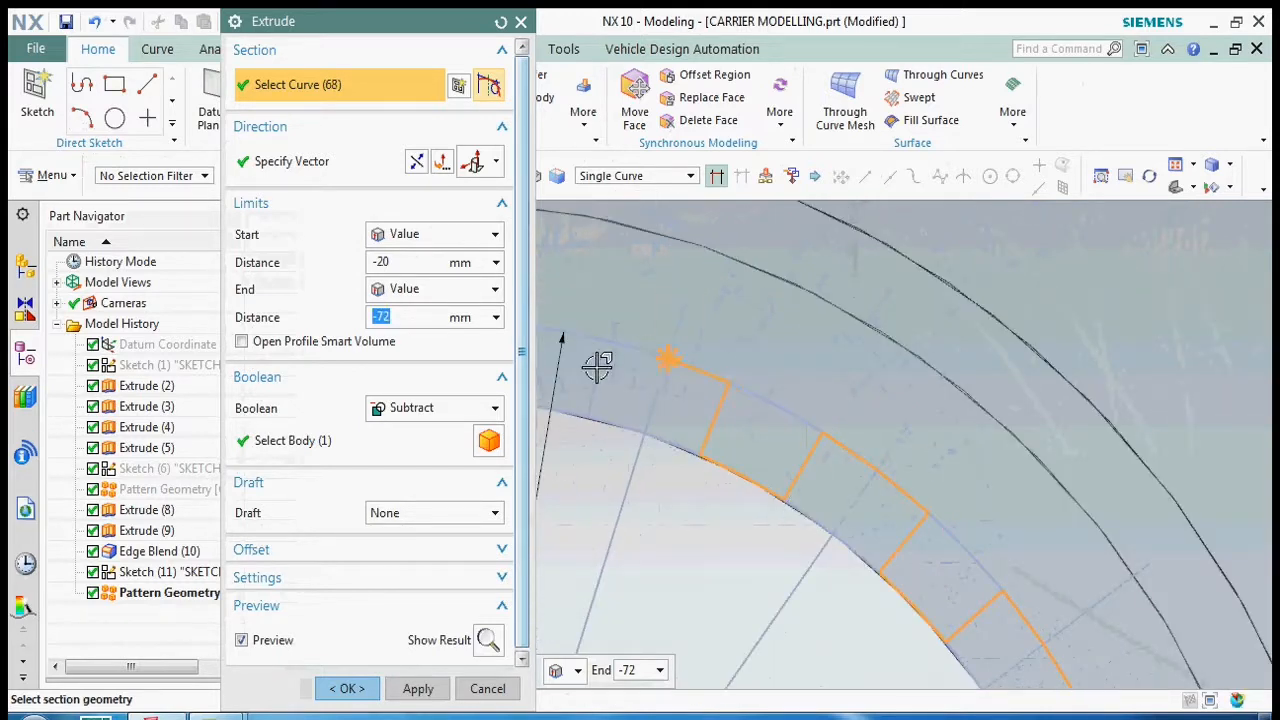
{"action": "scroll", "coordinate": [940, 466], "scroll_direction": "down", "scroll_amount": 3}
{"action": "scroll", "coordinate": [755, 425], "scroll_direction": "up", "scroll_amount": 3}
{"action": "left_click", "coordinate": [756, 424]}
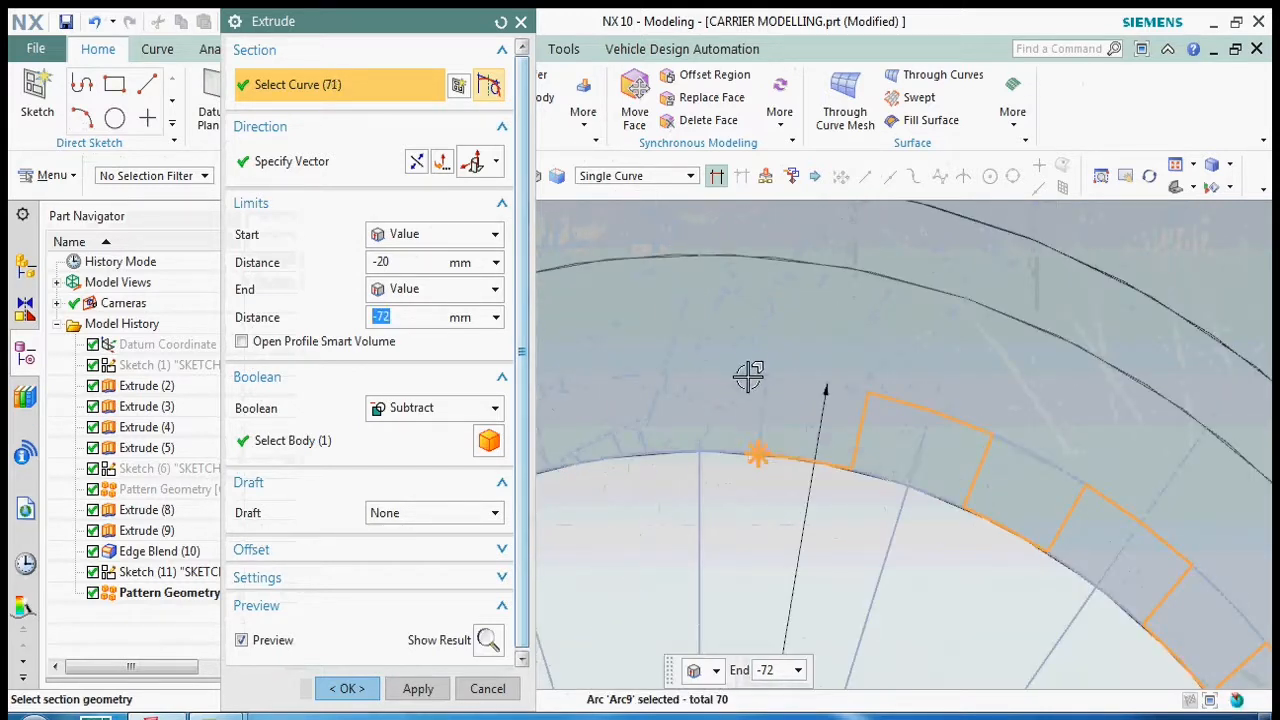
- Extend the toothed section over the topmost slot and through the upper-left quadrant, closing it with the outer arc of the starting slot
{"action": "scroll", "coordinate": [847, 378], "scroll_direction": "down", "scroll_amount": 3}
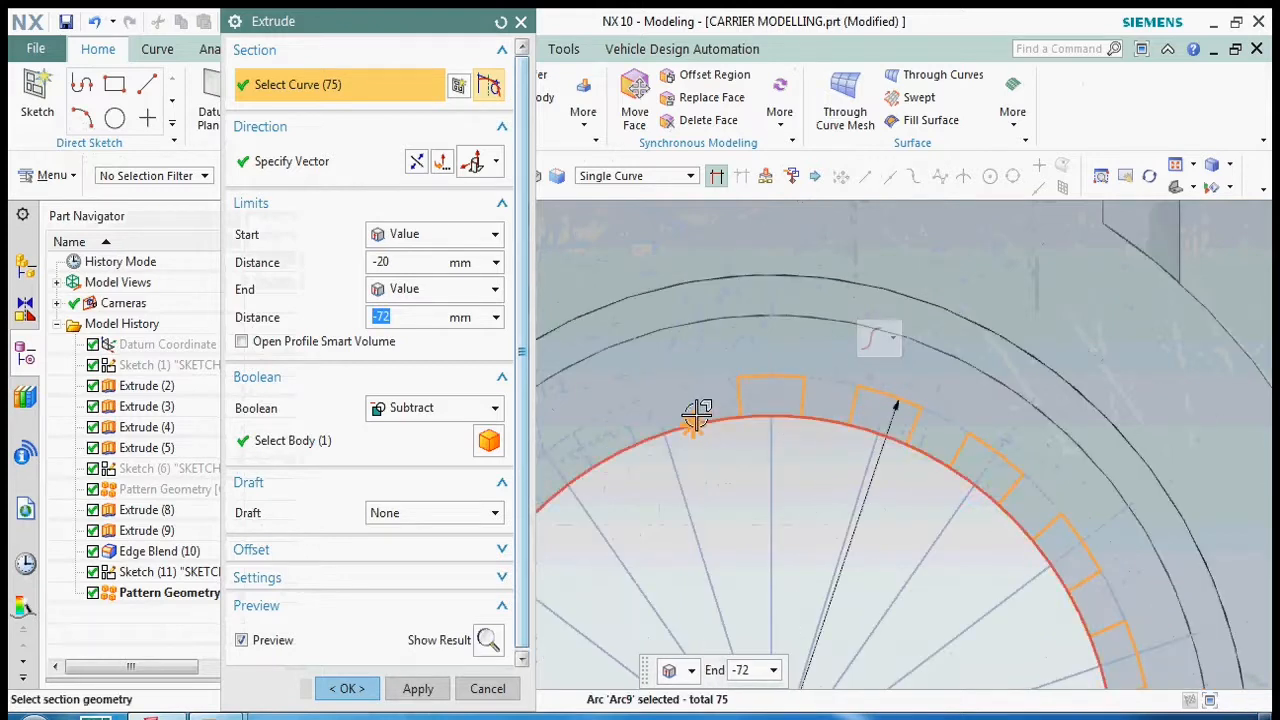
{"action": "scroll", "coordinate": [696, 414], "scroll_direction": "up", "scroll_amount": 4}
{"action": "scroll", "coordinate": [900, 330], "scroll_direction": "down", "scroll_amount": 3}
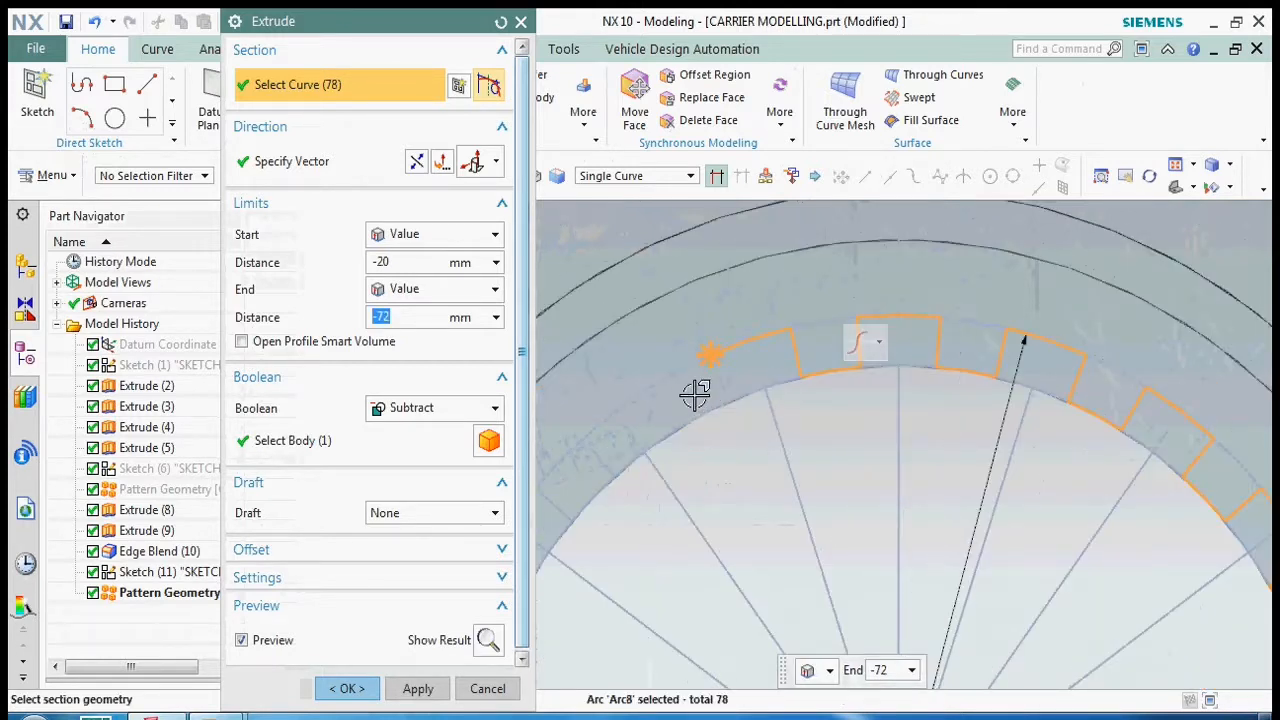
{"action": "scroll", "coordinate": [731, 374], "scroll_direction": "up", "scroll_amount": 3}
{"action": "left_click", "coordinate": [727, 428]}
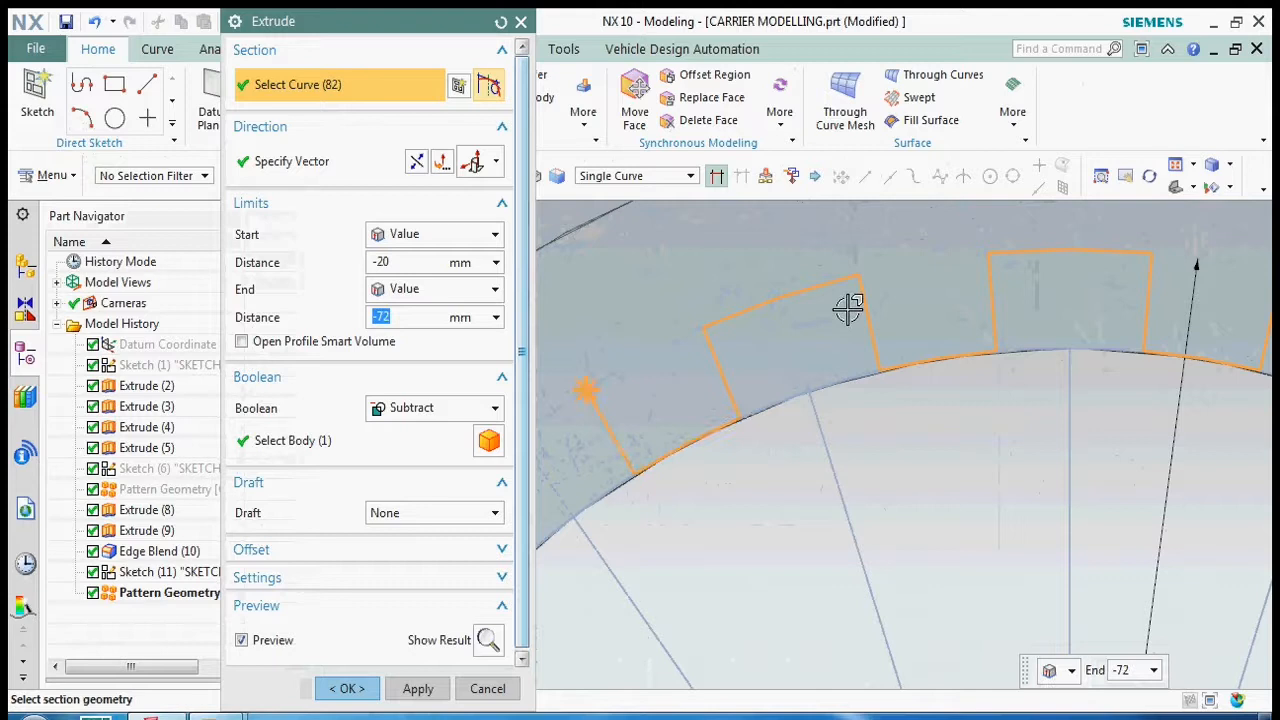
{"action": "scroll", "coordinate": [848, 310], "scroll_direction": "down", "scroll_amount": 3}
{"action": "scroll", "coordinate": [710, 398], "scroll_direction": "up", "scroll_amount": 3}
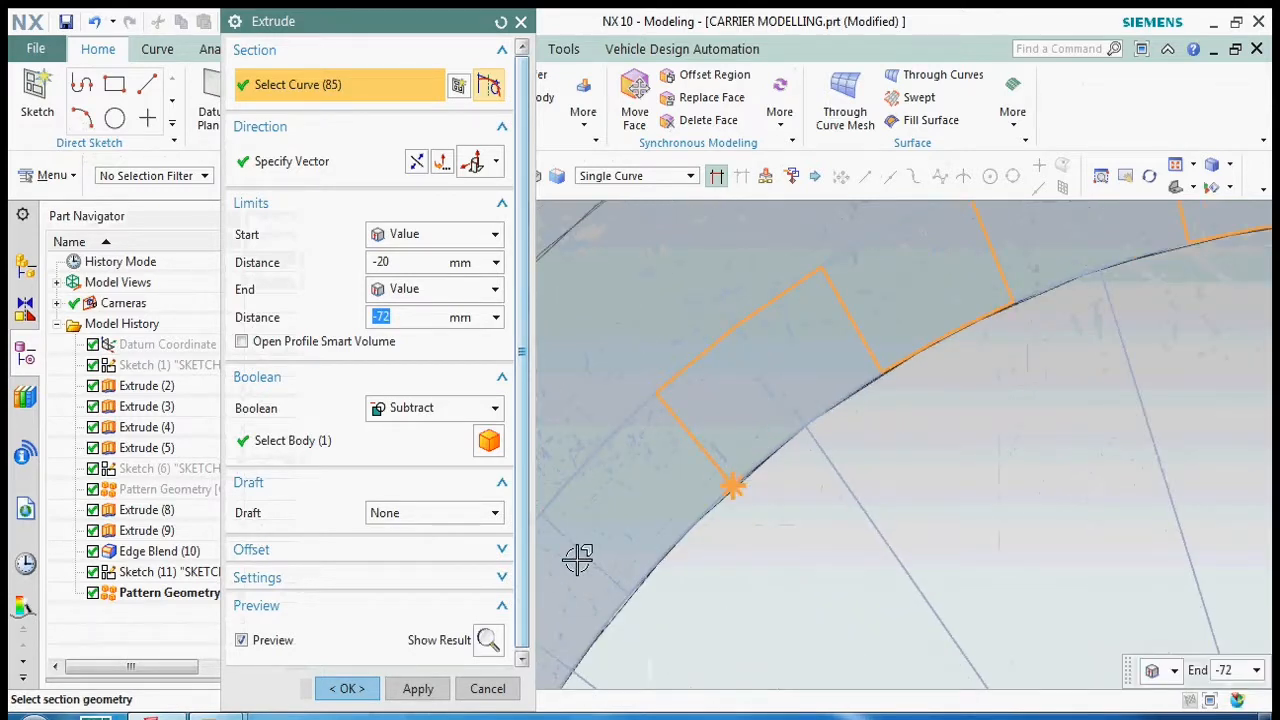
{"action": "scroll", "coordinate": [673, 485], "scroll_direction": "down", "scroll_amount": 3}
{"action": "scroll", "coordinate": [786, 408], "scroll_direction": "up", "scroll_amount": 3}
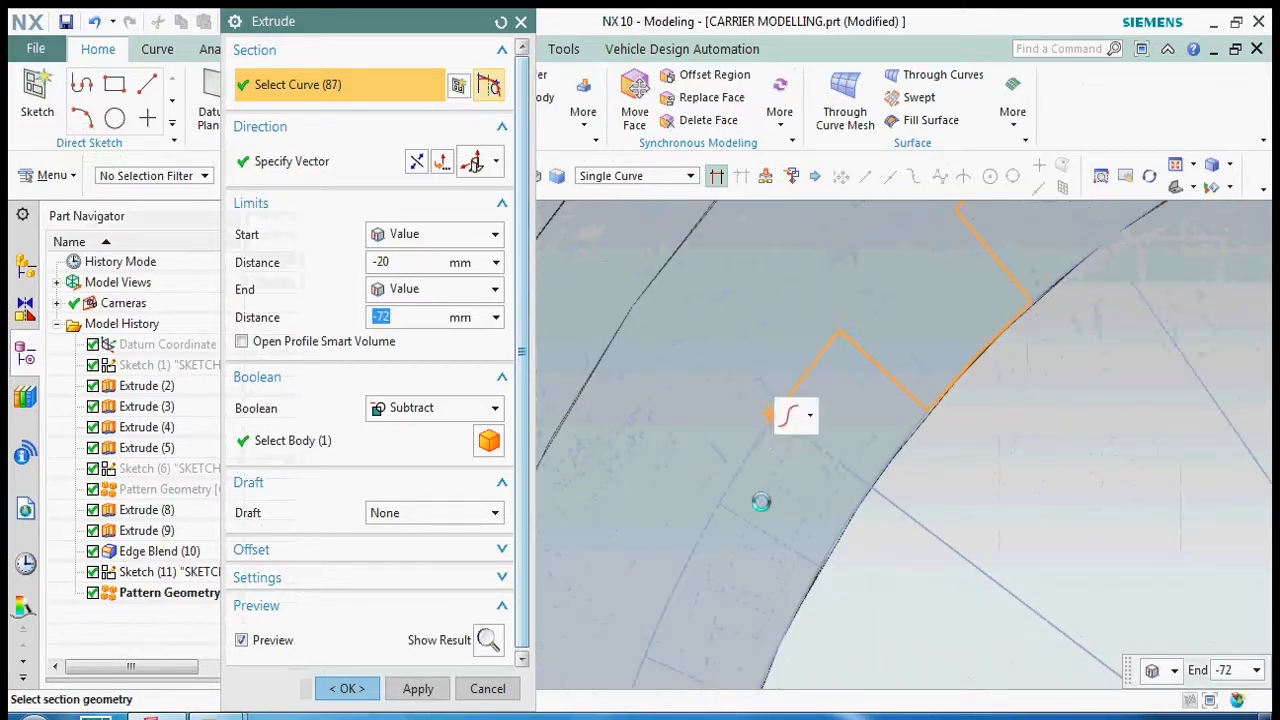
{"action": "scroll", "coordinate": [842, 366], "scroll_direction": "down", "scroll_amount": 3}
{"action": "scroll", "coordinate": [777, 552], "scroll_direction": "up", "scroll_amount": 4}
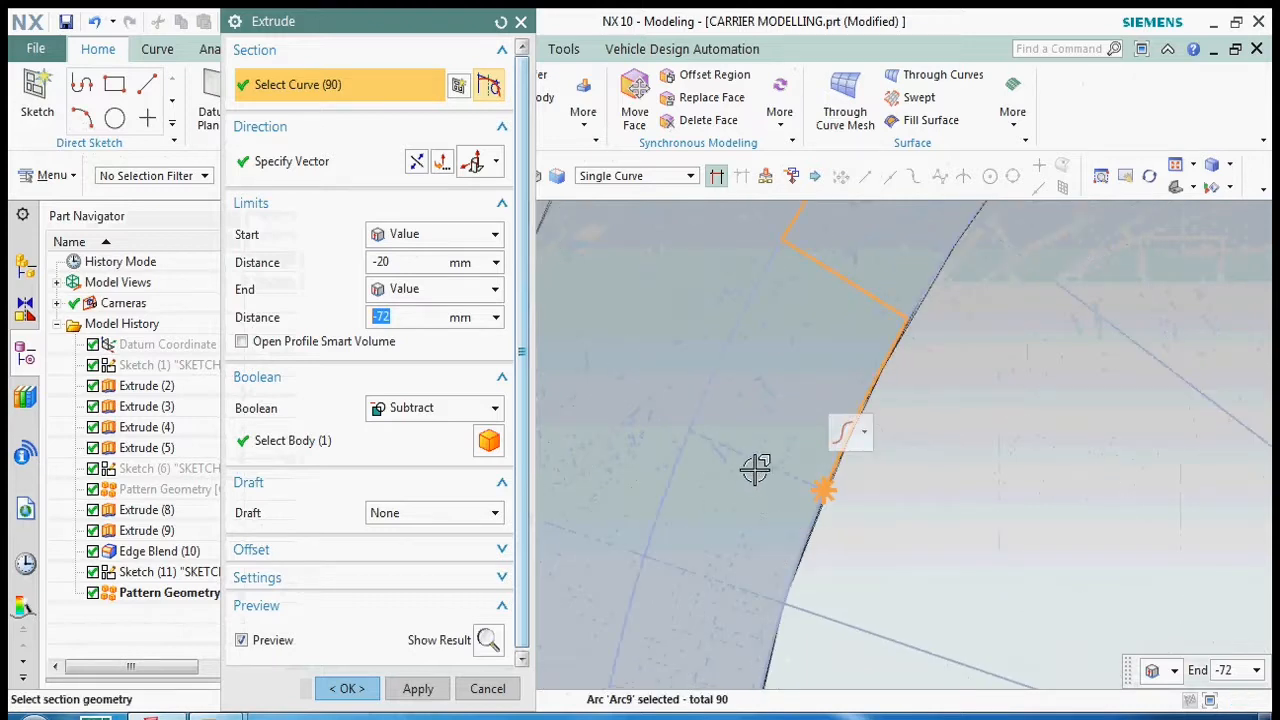
{"action": "scroll", "coordinate": [705, 330], "scroll_direction": "down", "scroll_amount": 2}
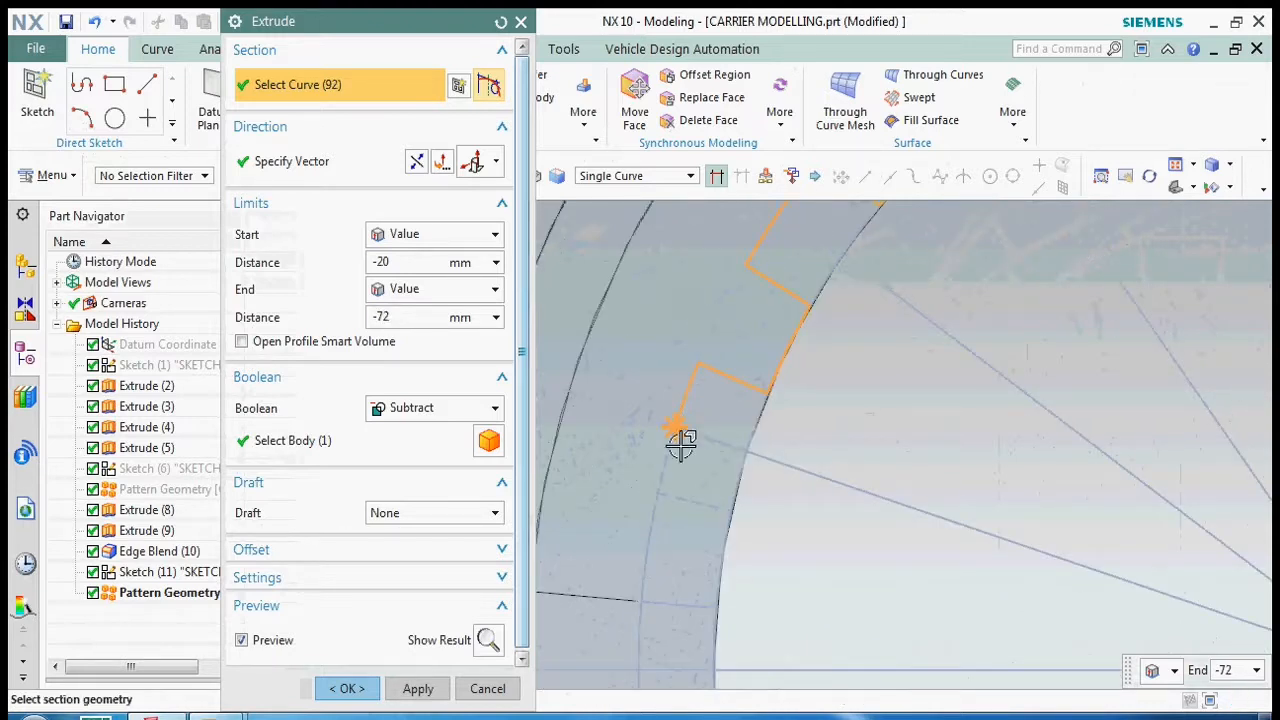
{"action": "left_click", "coordinate": [704, 504]}
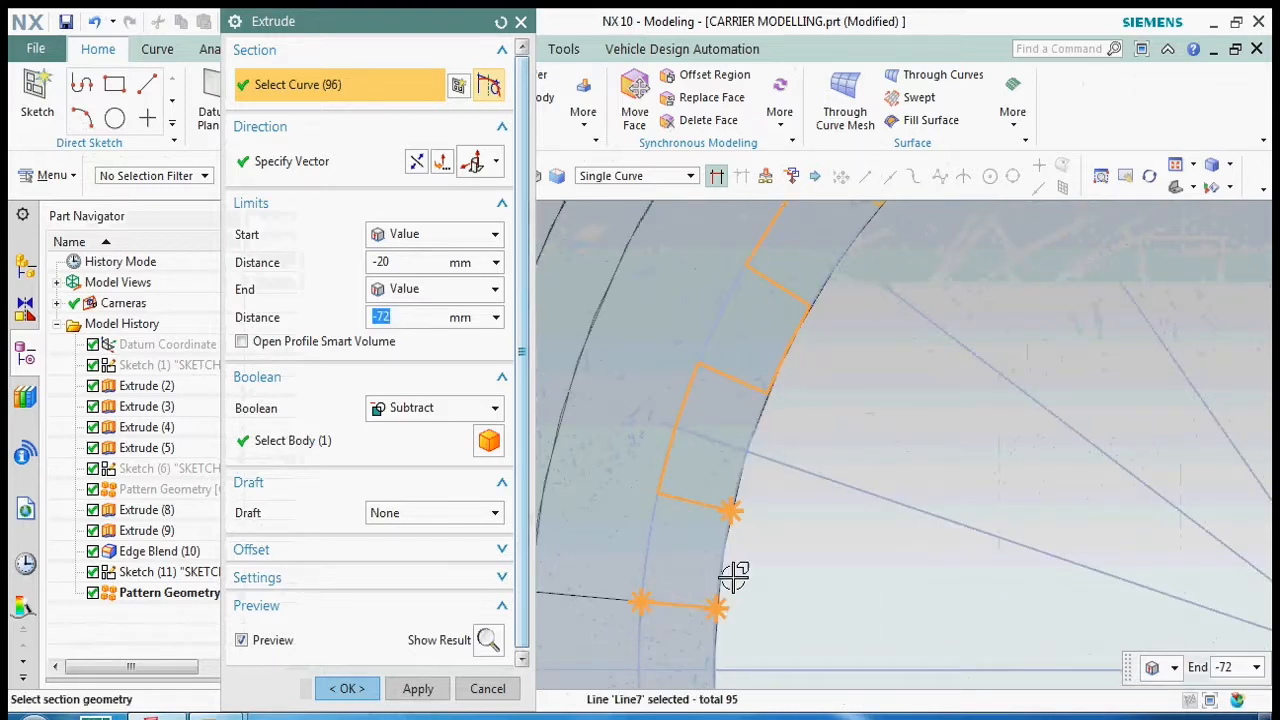
{"action": "left_click", "coordinate": [704, 445]}
{"action": "scroll", "coordinate": [704, 445], "scroll_direction": "down", "scroll_amount": 3}
{"action": "scroll", "coordinate": [691, 523], "scroll_direction": "up", "scroll_amount": 5}
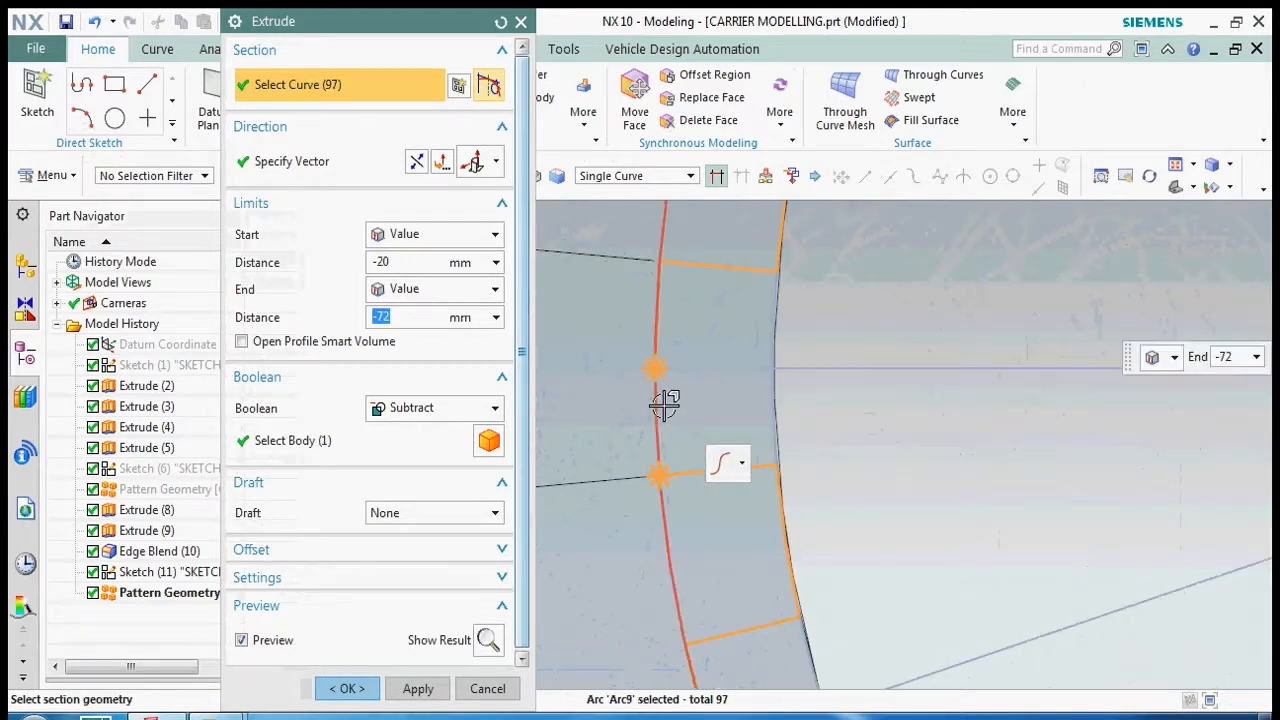
{"action": "scroll", "coordinate": [707, 335], "scroll_direction": "down", "scroll_amount": 6}
- Start the subtracting extrude at 0 mm, end it Until Extended at a face seen through the bore, and create it
{"action": "middle_click_drag", "start_coordinate": [823, 514], "coordinate": [600, 335]}
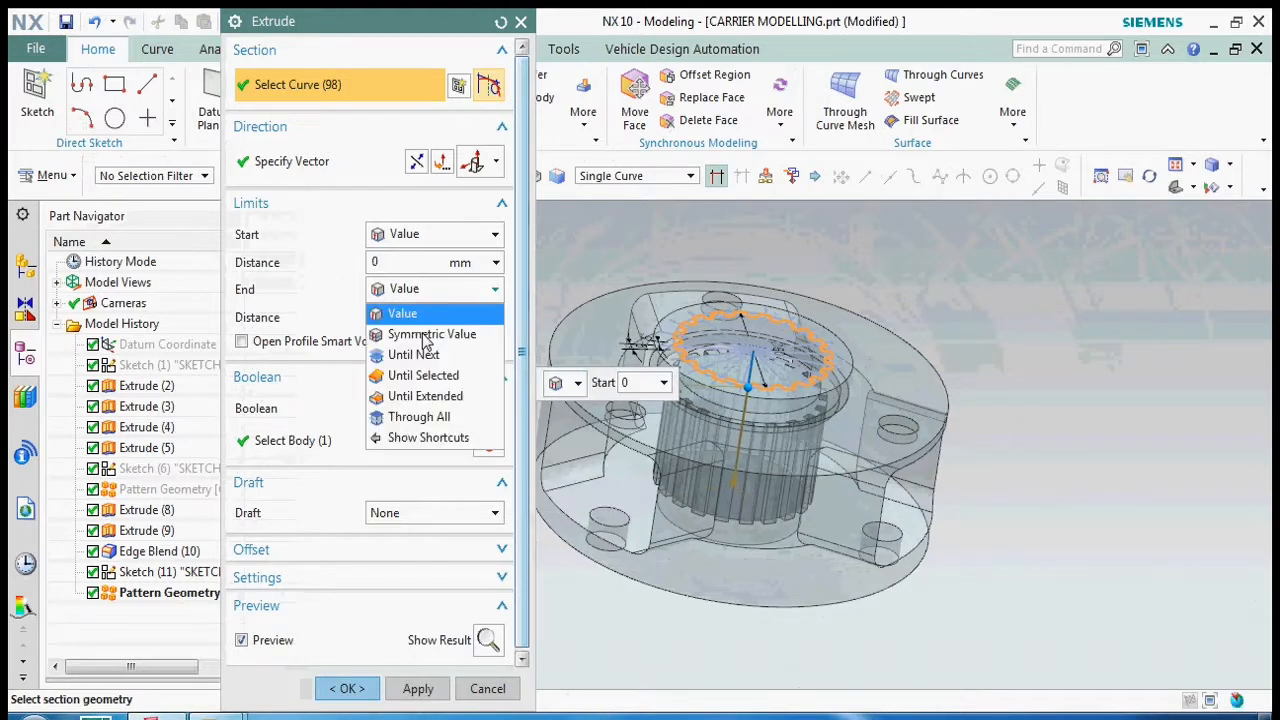
{"action": "left_click", "coordinate": [425, 396]}
{"action": "middle_click_drag", "start_coordinate": [963, 520], "coordinate": [823, 463]}
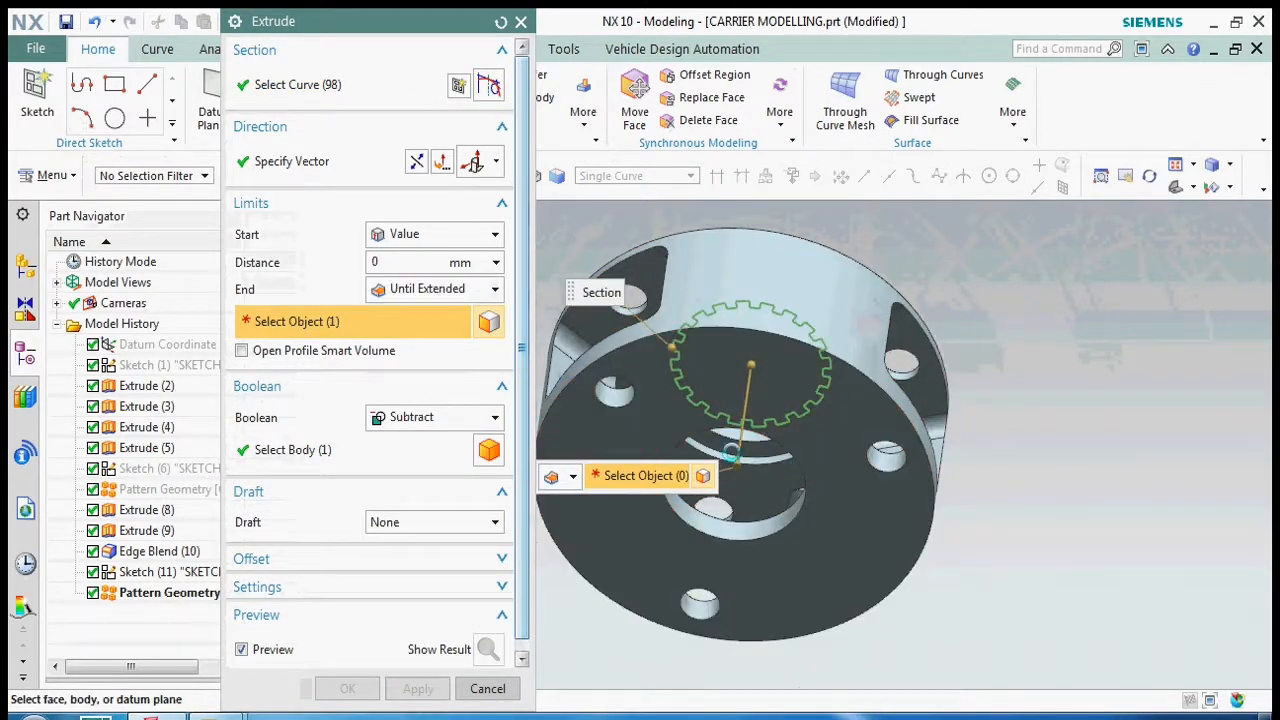
{"action": "left_click", "coordinate": [731, 452]}
{"action": "left_click", "coordinate": [352, 689]}
- Hide the spline sketch and the circular pattern geometry inside the bore
{"action": "middle_click_drag", "start_coordinate": [820, 420], "coordinate": [823, 511]}
{"action": "left_click", "coordinate": [743, 414]}
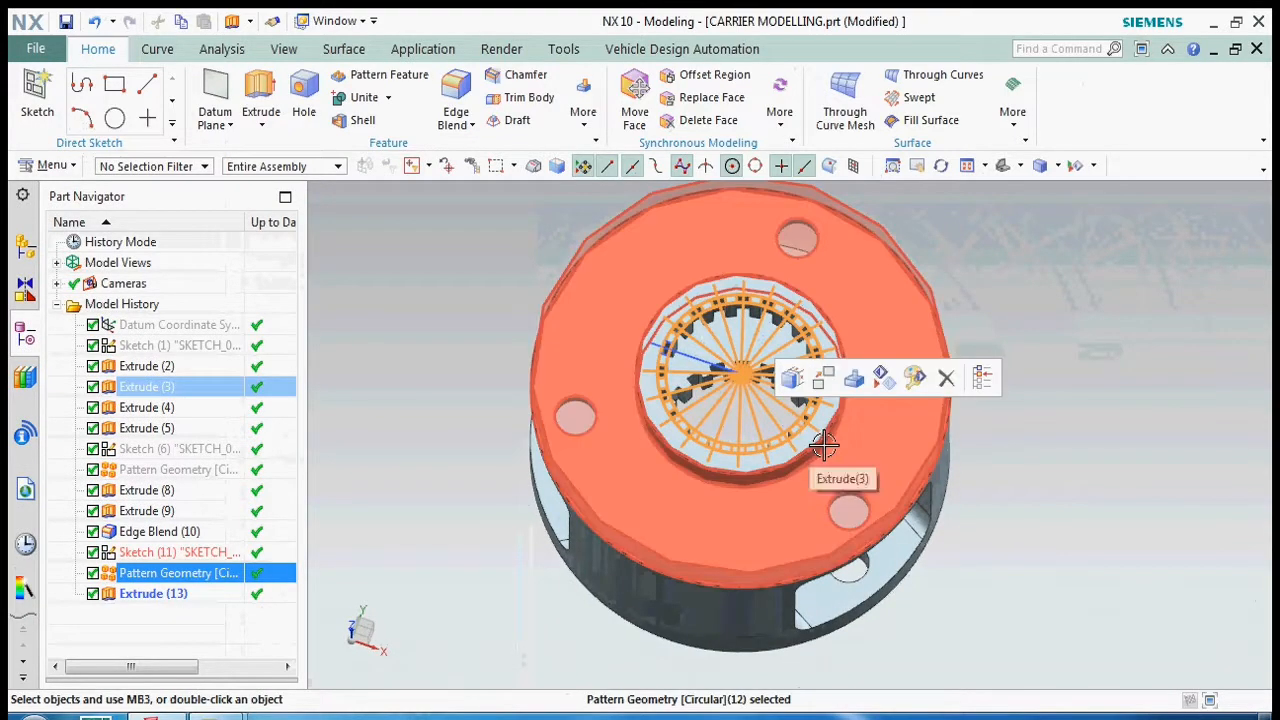
{"action": "key", "text": "ctrl+b"}
{"action": "mouse_move", "coordinate": [809, 388]}
{"action": "middle_mouse_down"}
{"action": "mouse_move", "coordinate": [772, 414]}
{"action": "mouse_move", "coordinate": [802, 411]}
{"action": "middle_mouse_up"}
{"action": "key", "text": "F8"}
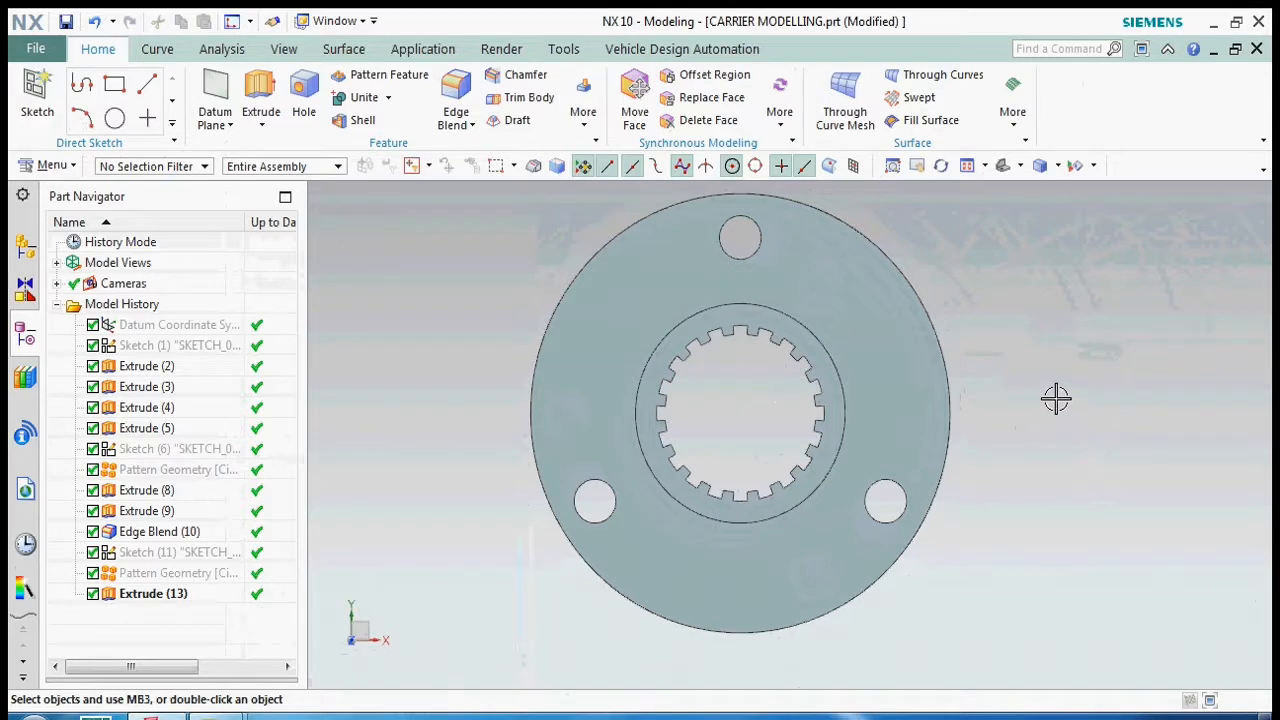
- Edit the spline extrude so it ends Until Extended at the inner flange face containing the pin holes
{"action": "middle_click_drag", "start_coordinate": [1056, 396], "coordinate": [903, 389]}
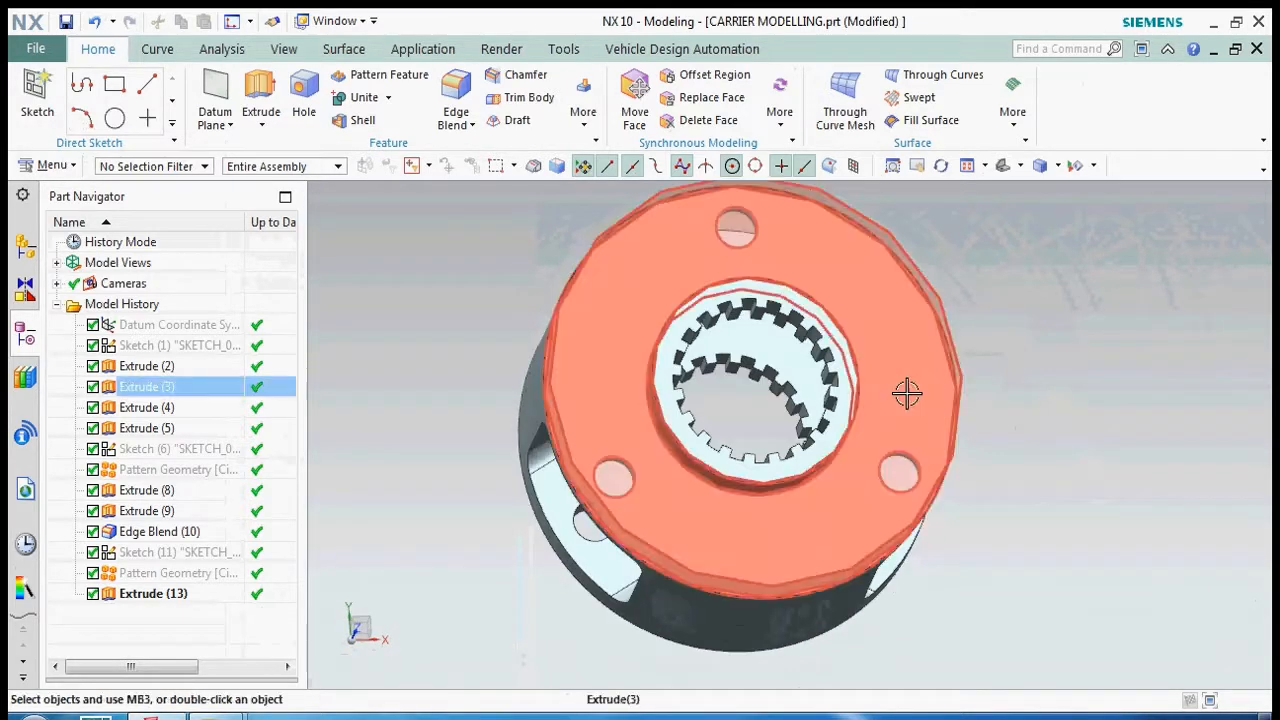
{"action": "left_click", "coordinate": [727, 316]}
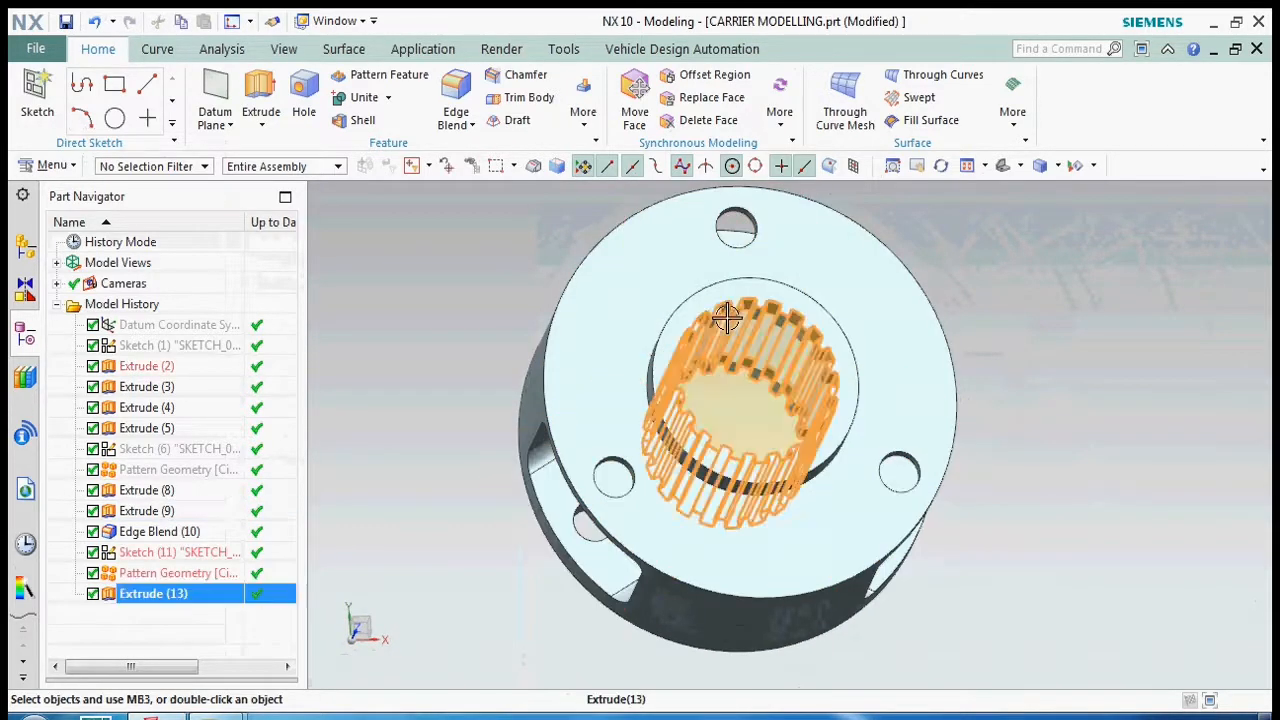
{"action": "left_click", "coordinate": [417, 291]}
{"action": "left_click", "coordinate": [412, 312]}
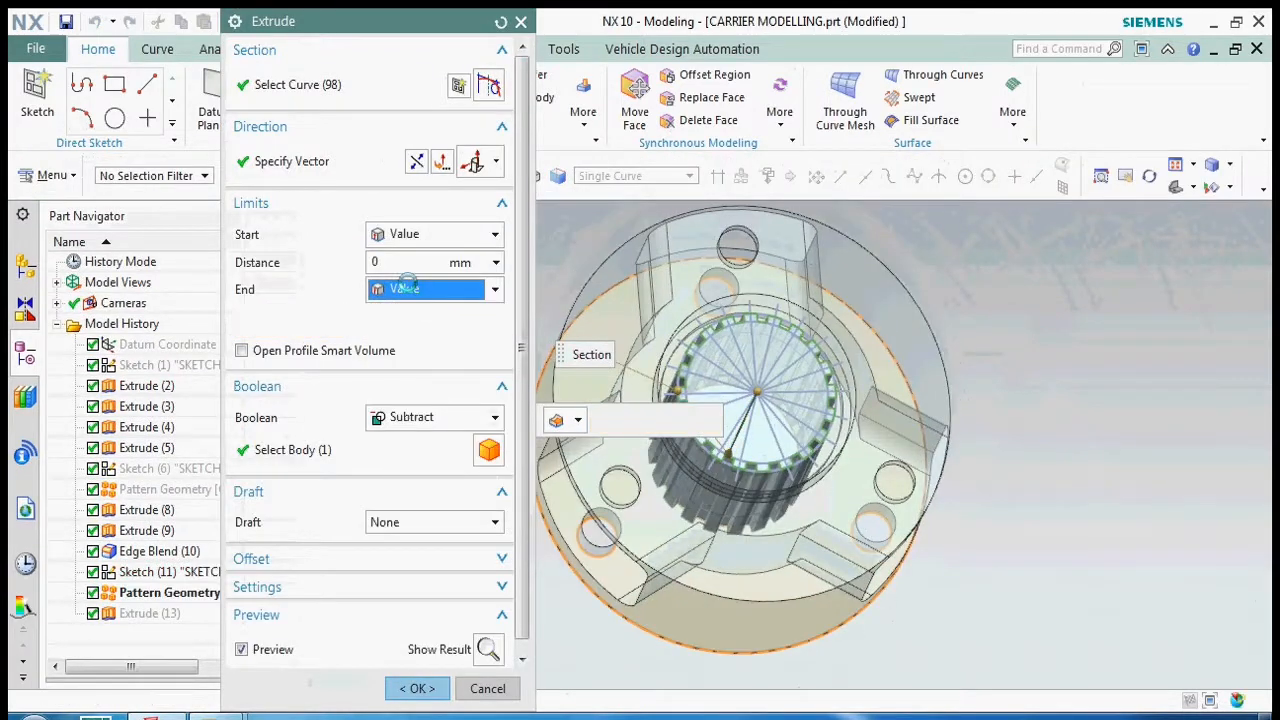
{"action": "left_click", "coordinate": [411, 290]}
{"action": "left_click", "coordinate": [423, 396]}
{"action": "middle_click_drag", "start_coordinate": [780, 380], "coordinate": [916, 348]}
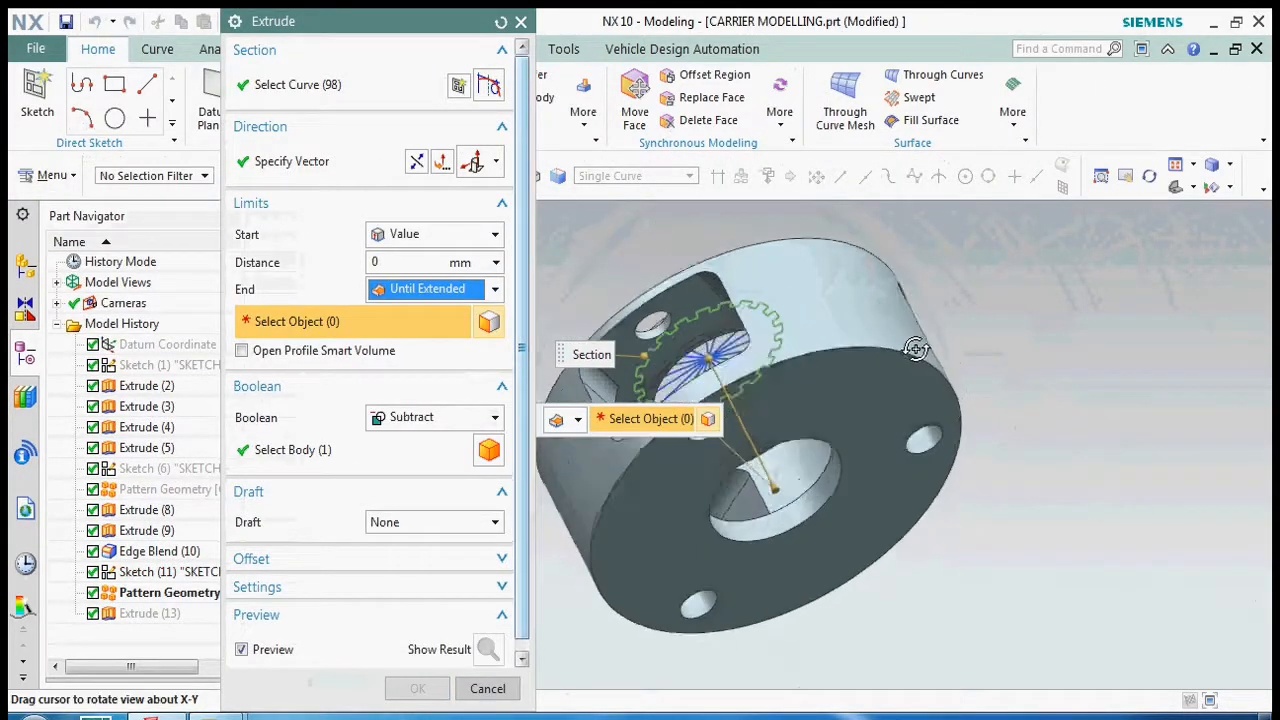
{"action": "scroll", "coordinate": [676, 341], "scroll_direction": "up", "scroll_amount": 4}
{"action": "left_click", "coordinate": [675, 343]}
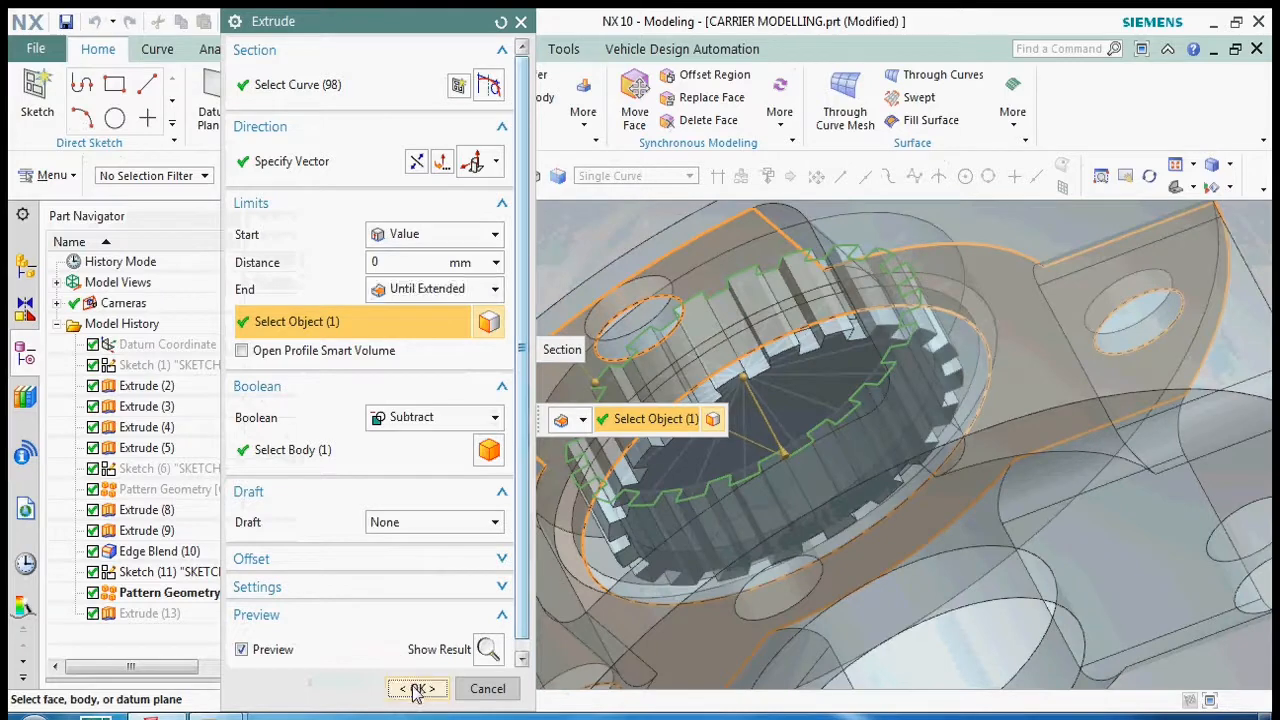
{"action": "left_click", "coordinate": [417, 689]}
- Orient the view square to the splined flange and save the part
{"action": "middle_click_drag", "start_coordinate": [800, 417], "coordinate": [812, 531]}
{"action": "key", "text": "F8"}
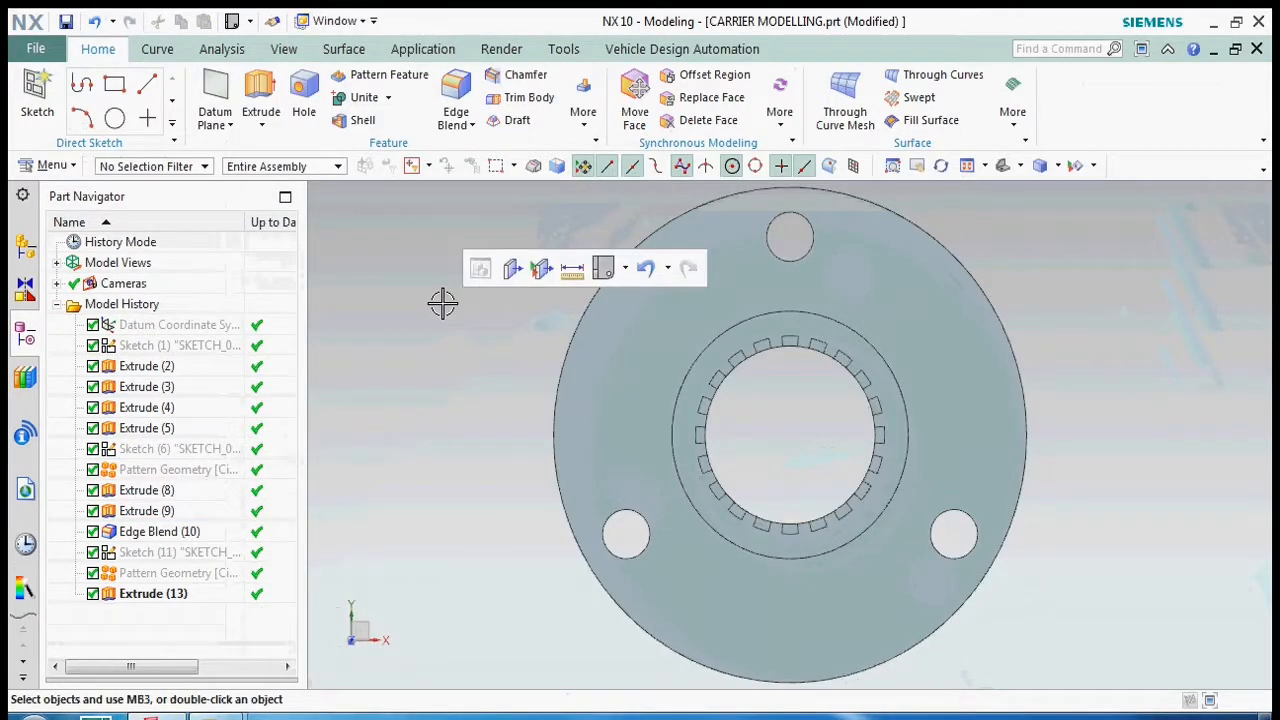
{"action": "key", "text": "ctrl+s"}
- Inspect the splined bore, windows and pin holes from several angles, switching True Shading on and back off
{"action": "middle_click_drag", "start_coordinate": [822, 440], "coordinate": [816, 407]}
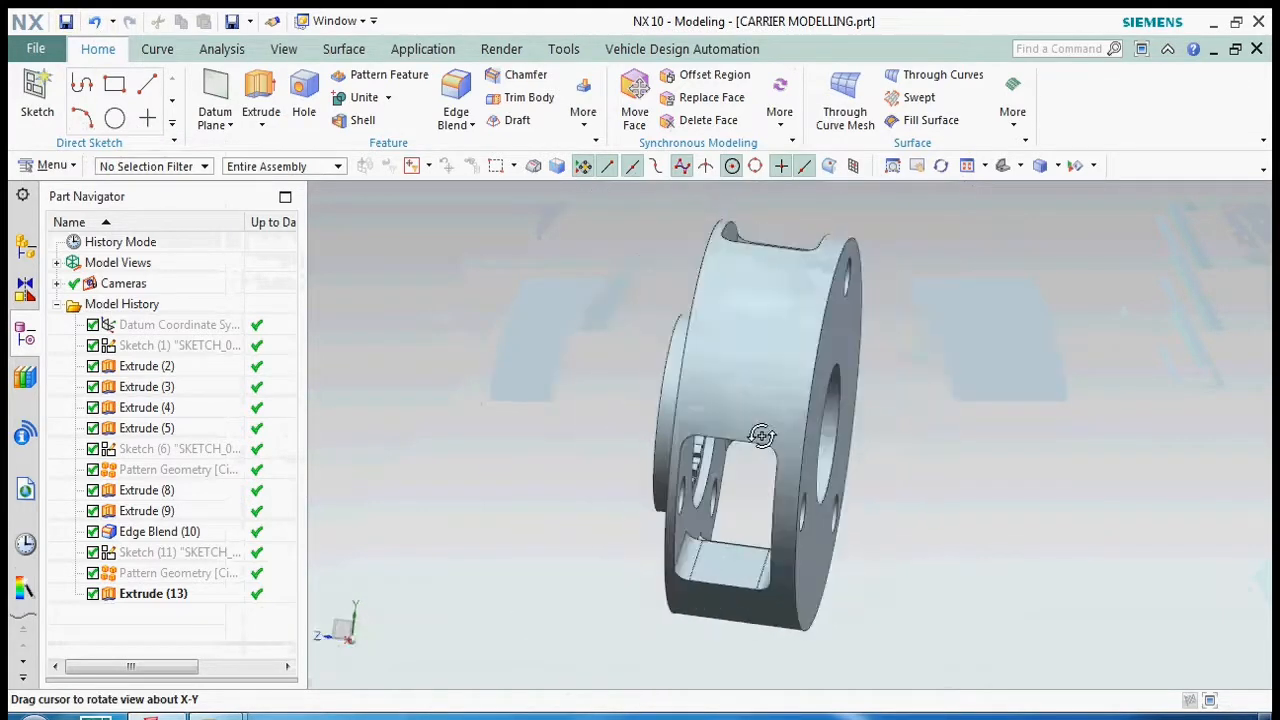
{"action": "middle_click_drag", "start_coordinate": [787, 437], "coordinate": [823, 507]}
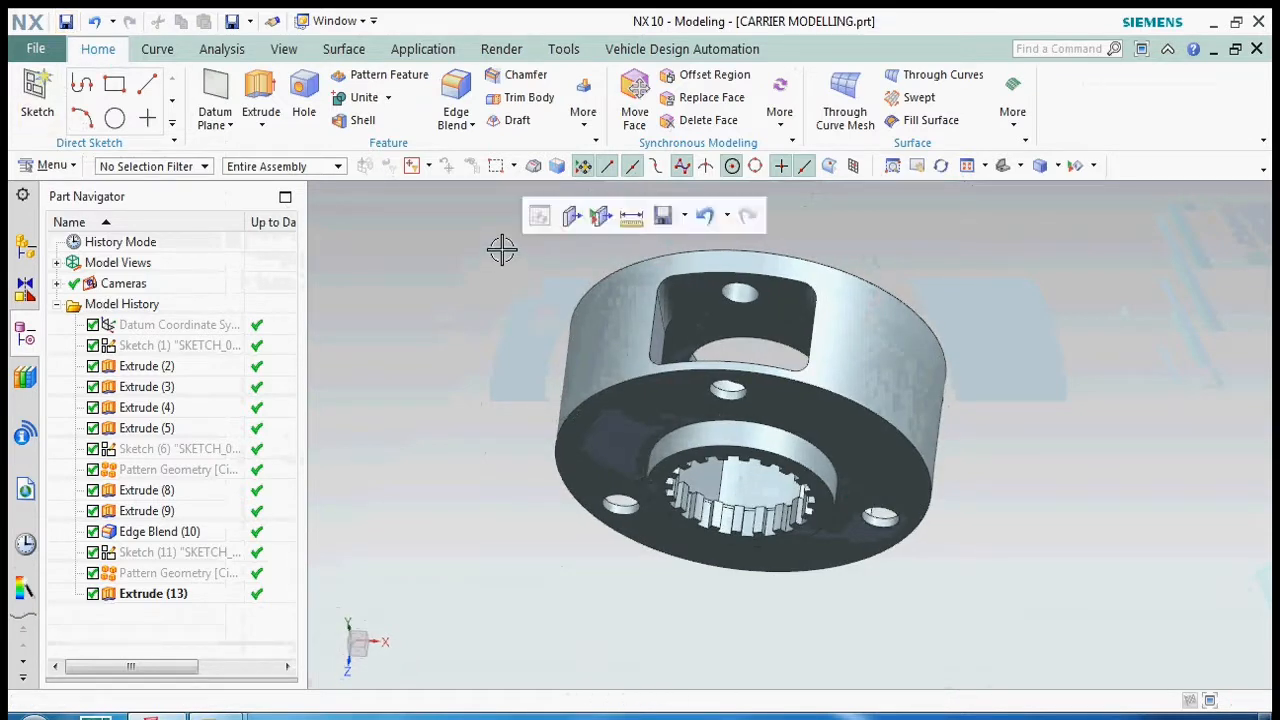
{"action": "middle_click_drag", "start_coordinate": [737, 397], "coordinate": [760, 366]}
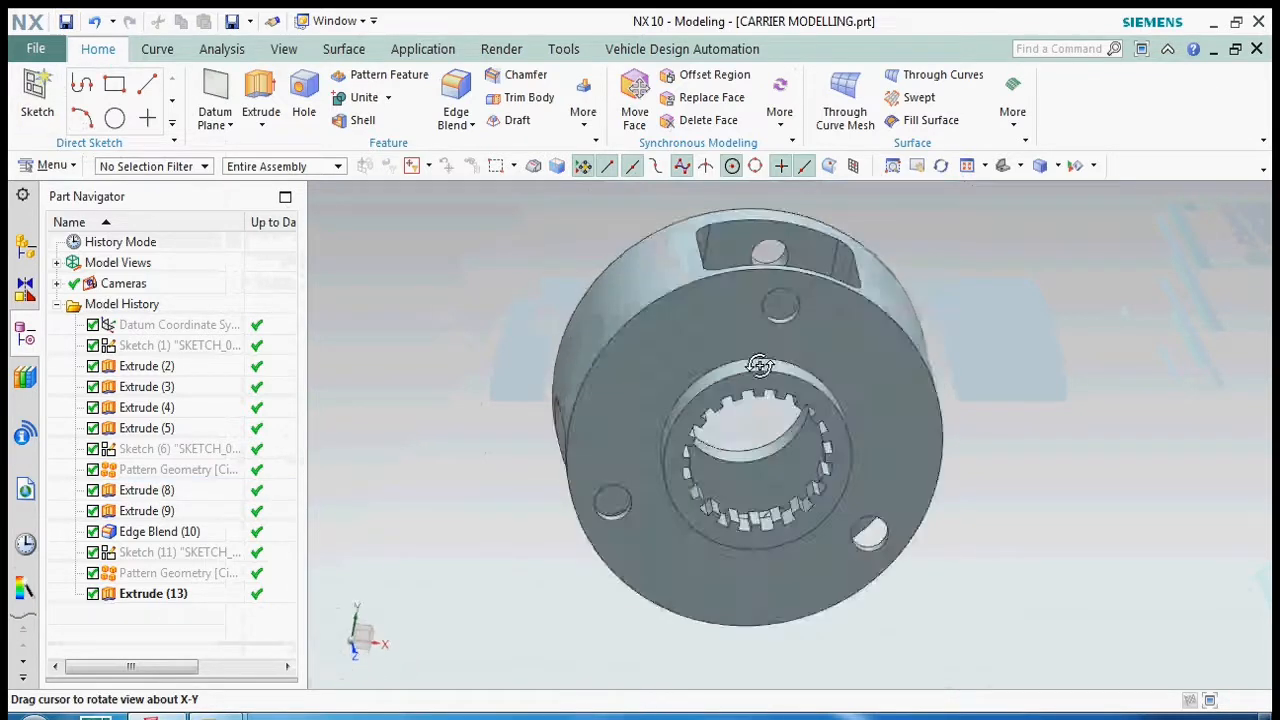
{"action": "scroll", "coordinate": [743, 477], "scroll_direction": "down", "scroll_amount": 4}
{"action": "scroll", "coordinate": [743, 477], "scroll_direction": "up", "scroll_amount": 4}
{"action": "right_click", "coordinate": [549, 319]}
{"action": "left_click", "coordinate": [640, 514]}
{"action": "scroll", "coordinate": [834, 481], "scroll_direction": "up", "scroll_amount": 3}
{"action": "mouse_move", "coordinate": [835, 470]}
{"action": "middle_mouse_down"}
{"action": "mouse_move", "coordinate": [831, 440]}
{"action": "mouse_move", "coordinate": [852, 423]}
{"action": "mouse_move", "coordinate": [838, 437]}
{"action": "mouse_move", "coordinate": [837, 391]}
{"action": "mouse_move", "coordinate": [869, 377]}
{"action": "mouse_move", "coordinate": [797, 449]}
{"action": "mouse_move", "coordinate": [766, 443]}
{"action": "mouse_move", "coordinate": [749, 480]}
{"action": "mouse_move", "coordinate": [740, 470]}
{"action": "middle_mouse_up"}
{"action": "right_click", "coordinate": [480, 334]}
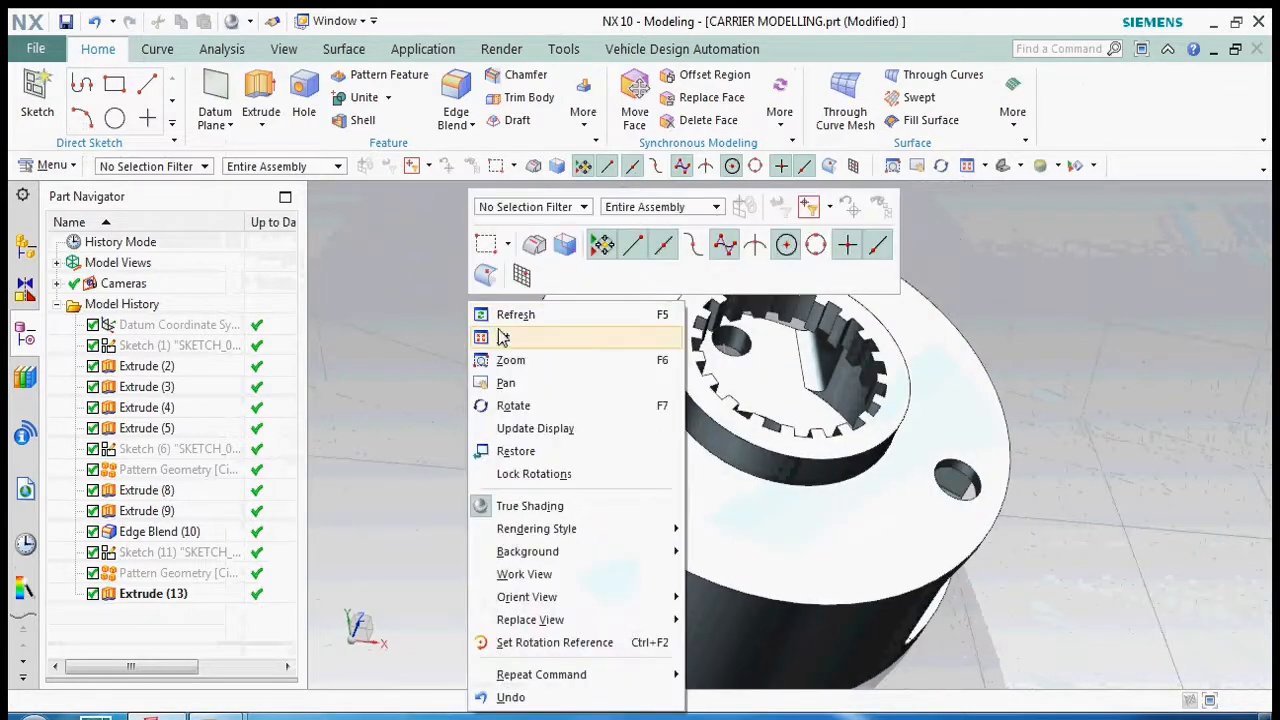
{"action": "left_click", "coordinate": [543, 511]}
- Change the carrier body's display colour to purple
{"action": "left_click", "coordinate": [595, 443]}
{"action": "key", "text": "ctrl+j"}
{"action": "left_click", "coordinate": [453, 146]}
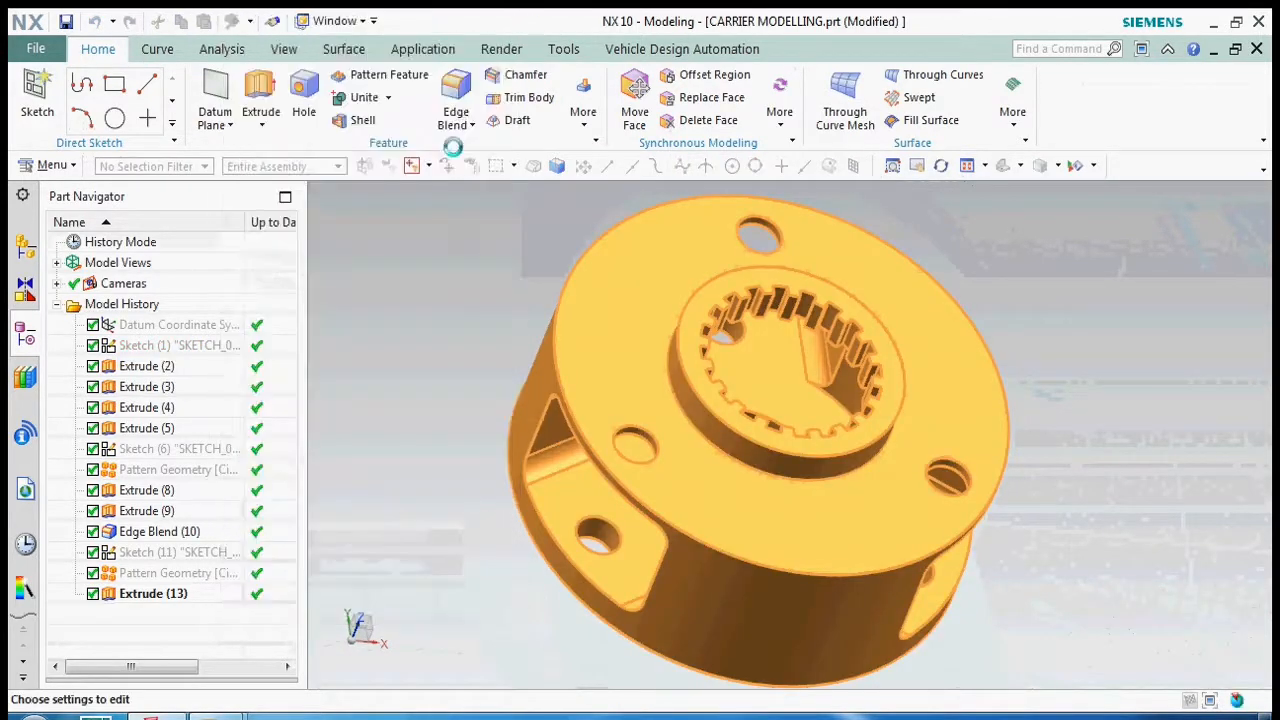
{"action": "left_click", "coordinate": [325, 117]}
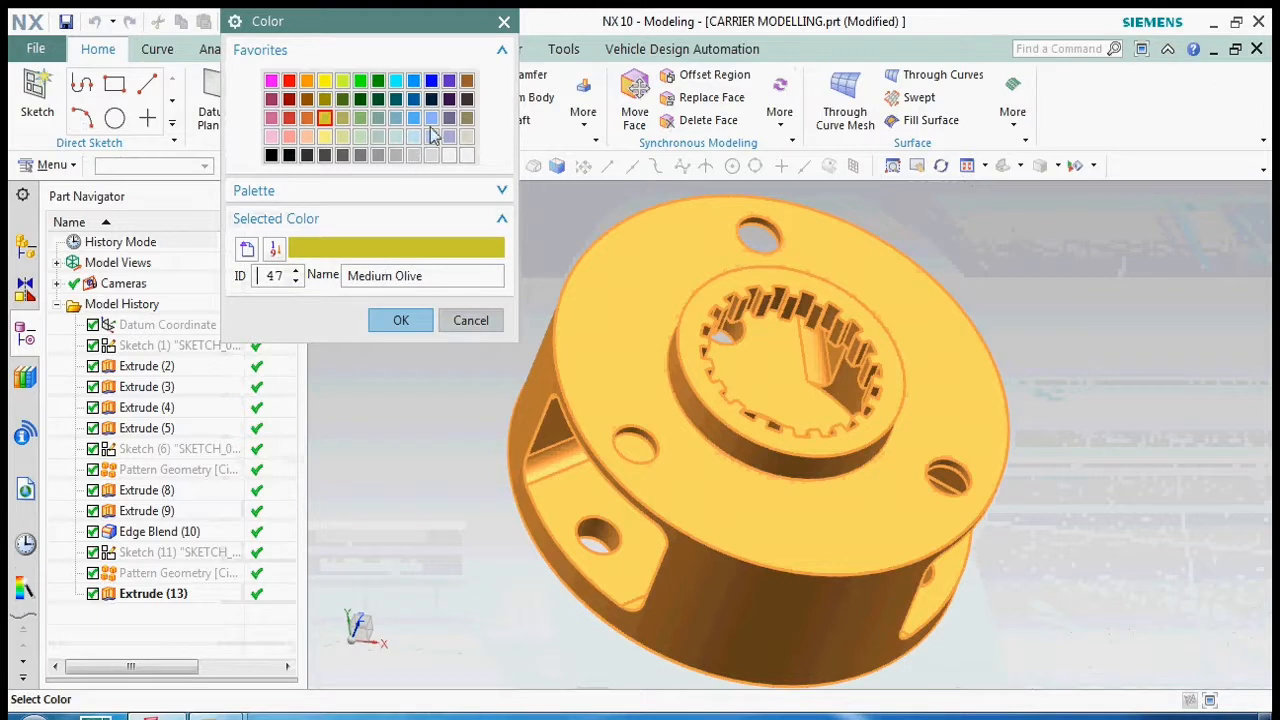
{"action": "left_click", "coordinate": [412, 322]}
{"action": "left_click", "coordinate": [337, 600]}
{"action": "middle_click_drag", "start_coordinate": [791, 402], "coordinate": [787, 450]}
- Turn the recoloured carrier face-on to the splined flange and save the part
{"action": "scroll", "coordinate": [787, 450], "scroll_direction": "down", "scroll_amount": 2}
{"action": "scroll", "coordinate": [787, 450], "scroll_direction": "down", "scroll_amount": 1}
{"action": "key", "text": "F8"}
{"action": "right_click", "coordinate": [332, 341]}
{"action": "left_click", "coordinate": [394, 318]}
{"action": "scroll", "coordinate": [423, 340], "scroll_direction": "down", "scroll_amount": 4}
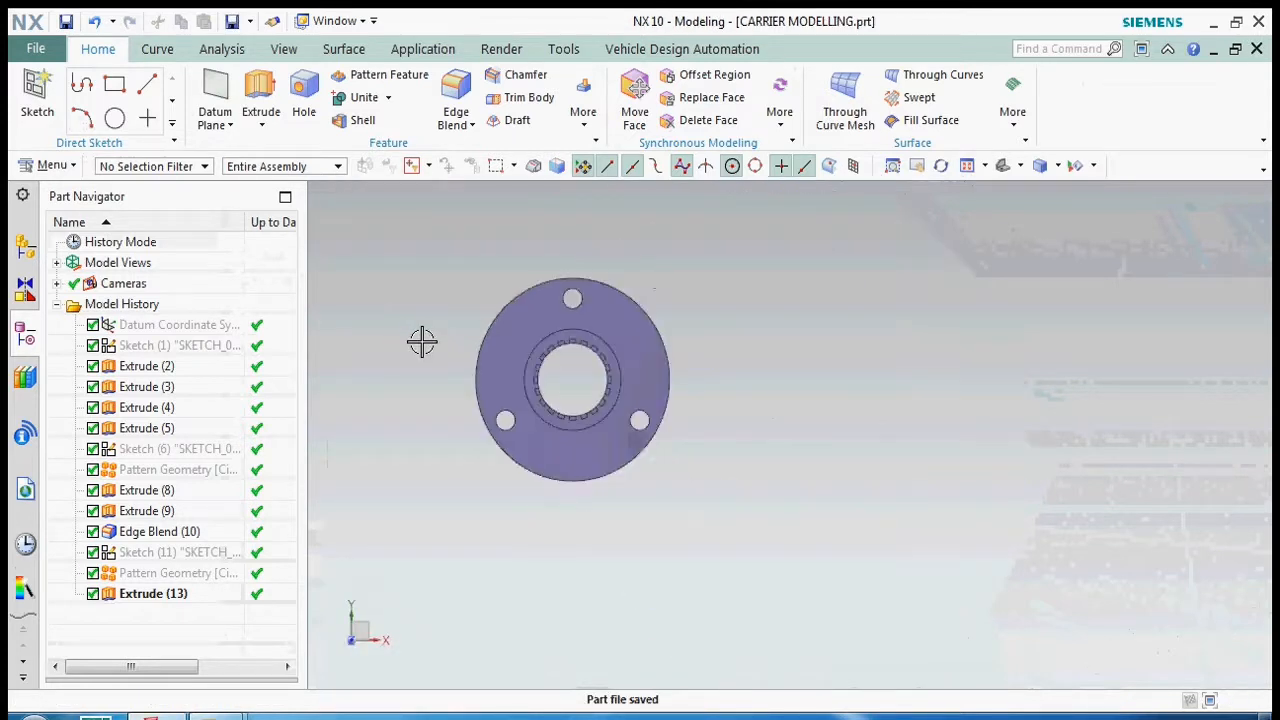
- Examine the finished carrier's windows, pin holes and internal splines from several angles
{"action": "scroll", "coordinate": [580, 291], "scroll_direction": "up", "scroll_amount": 4}
{"action": "middle_click_drag", "start_coordinate": [554, 317], "coordinate": [568, 365]}
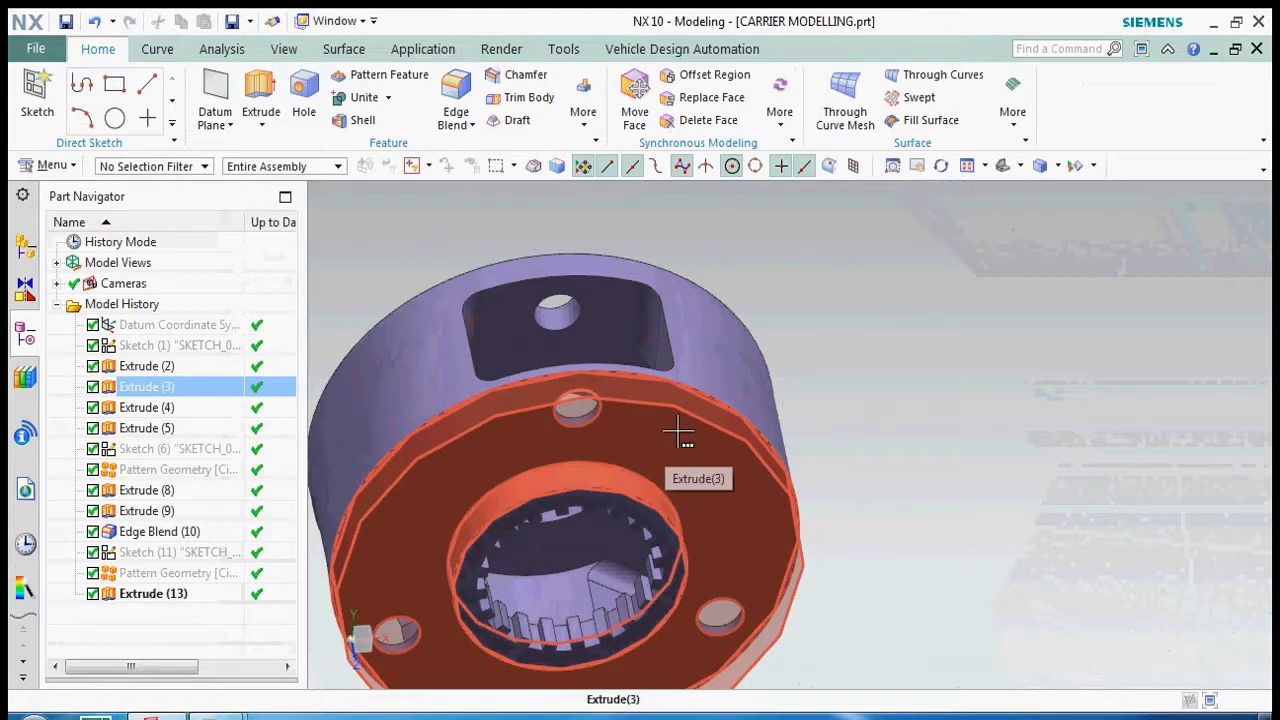
{"action": "middle_click_drag", "start_coordinate": [679, 432], "coordinate": [829, 474]}
{"action": "scroll", "coordinate": [829, 474], "scroll_direction": "up", "scroll_amount": 3}
{"action": "scroll", "coordinate": [770, 468], "scroll_direction": "down", "scroll_amount": 3}
{"action": "middle_click_drag", "start_coordinate": [597, 469], "coordinate": [673, 464]}
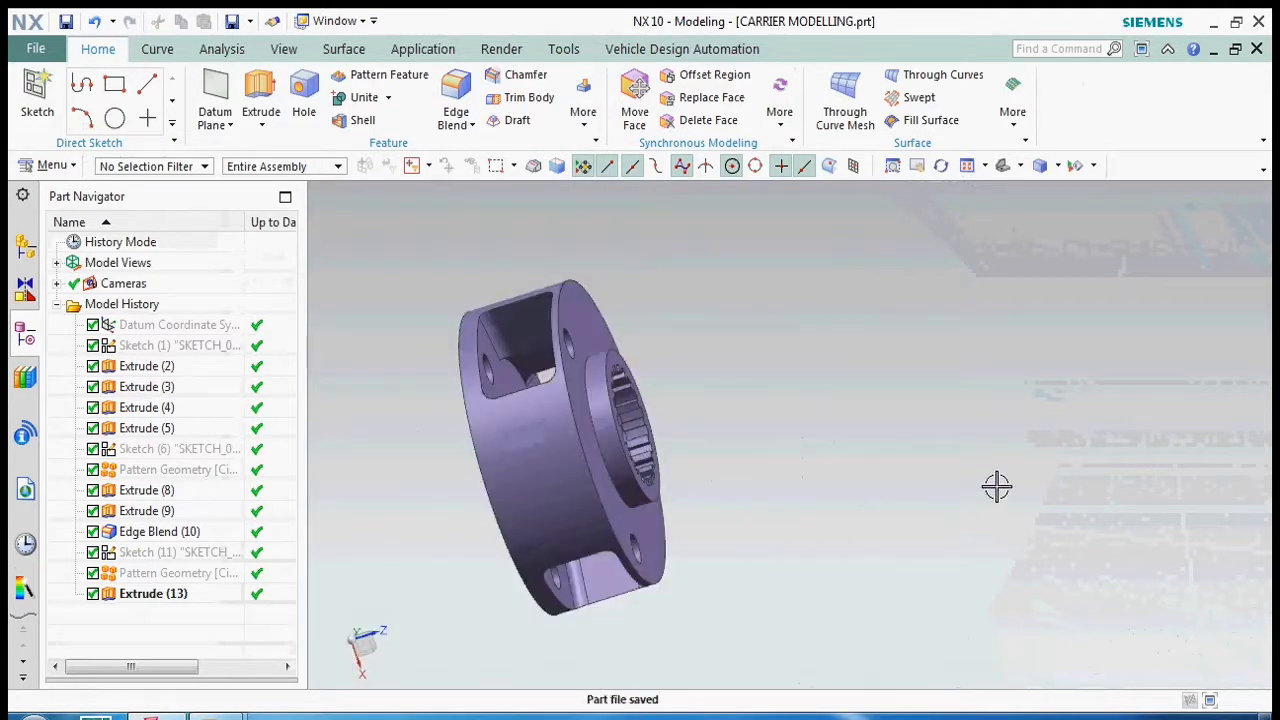